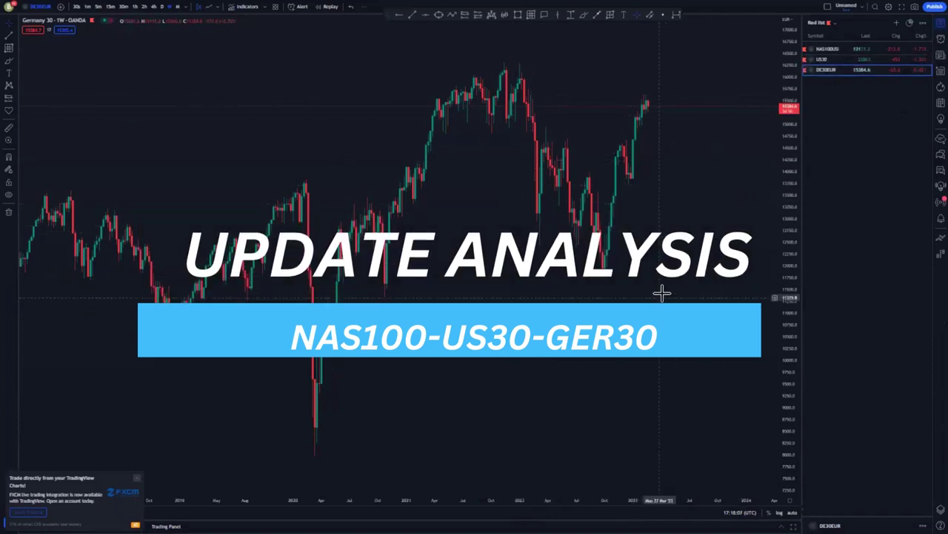
Load the NAS100USD chart from the watchlist and frame its recent weekly candles
click(837, 49)
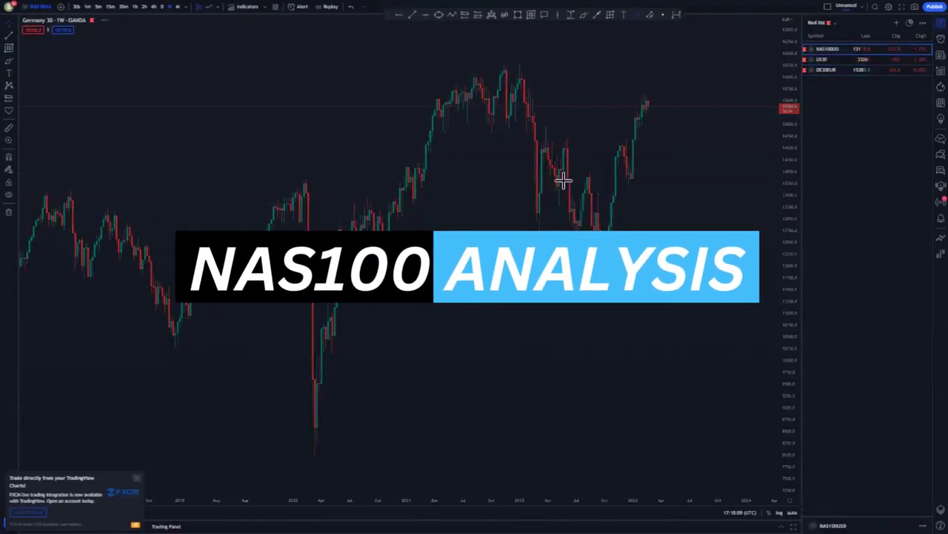
scroll(459, 294, up, 5)
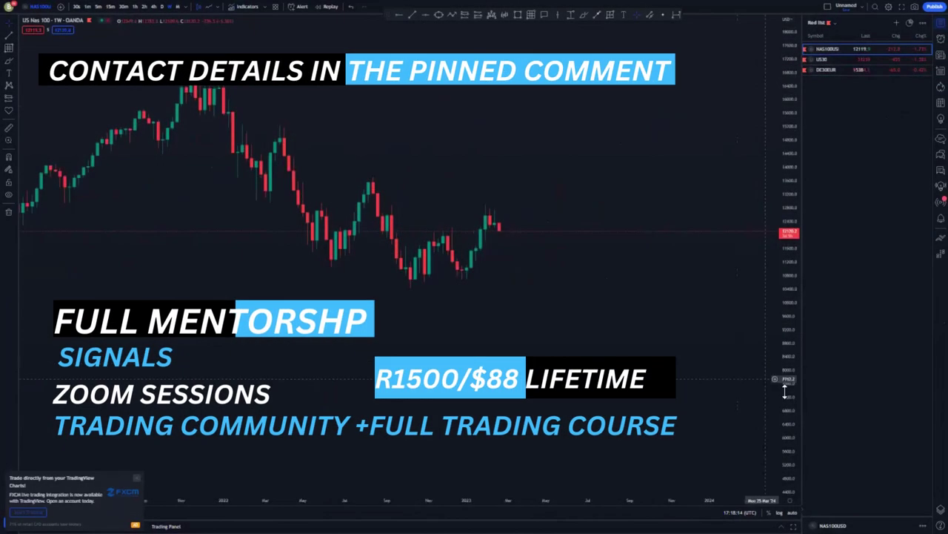
drag(786, 388, 786, 346)
drag(577, 346, 673, 366)
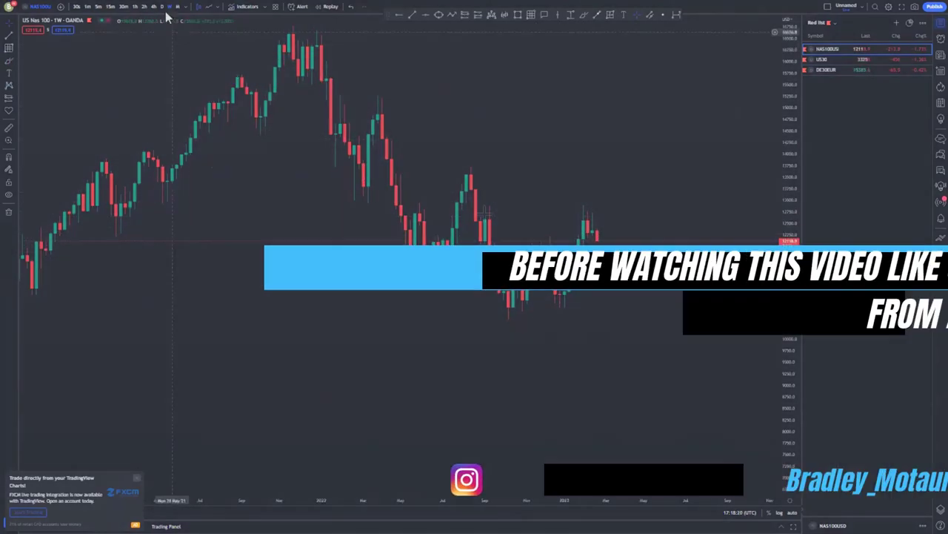
Check NAS100 on the daily timeframe and return the chart to the weekly timeframe (1W)
click(162, 6)
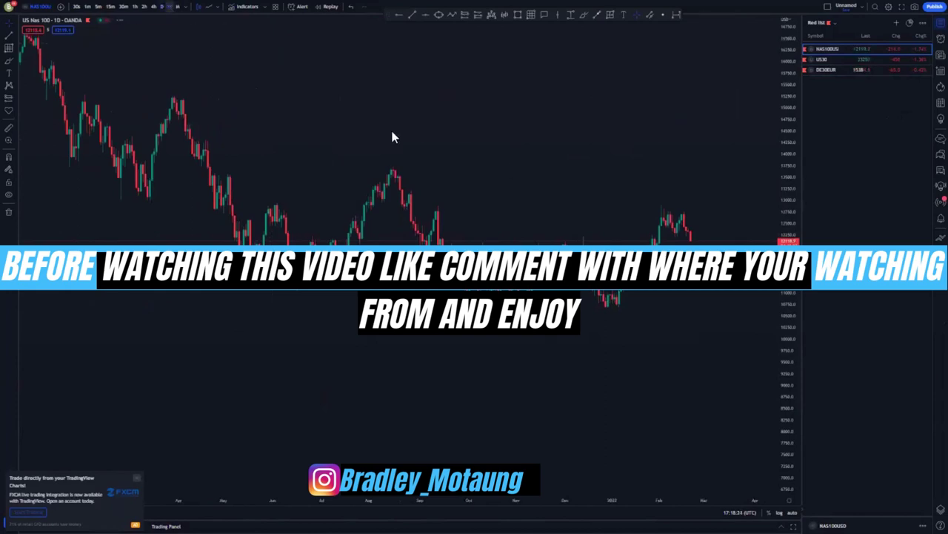
text(1W)
key(Return)
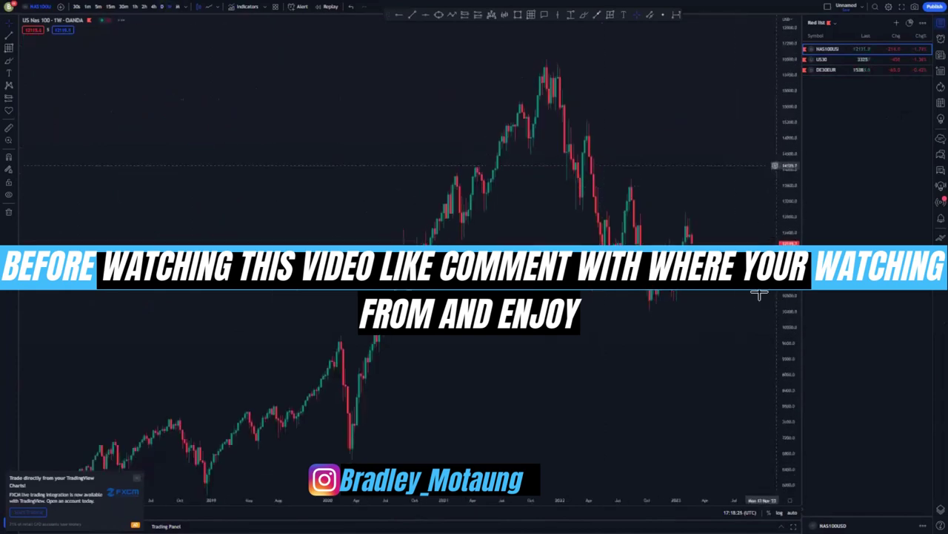
Draw a descending trend line from the January 2022 peak near 16,800 and adjust its end to about 12,000, touching the early 2023 high
drag(787, 297, 787, 377)
scroll(487, 228, up, 1)
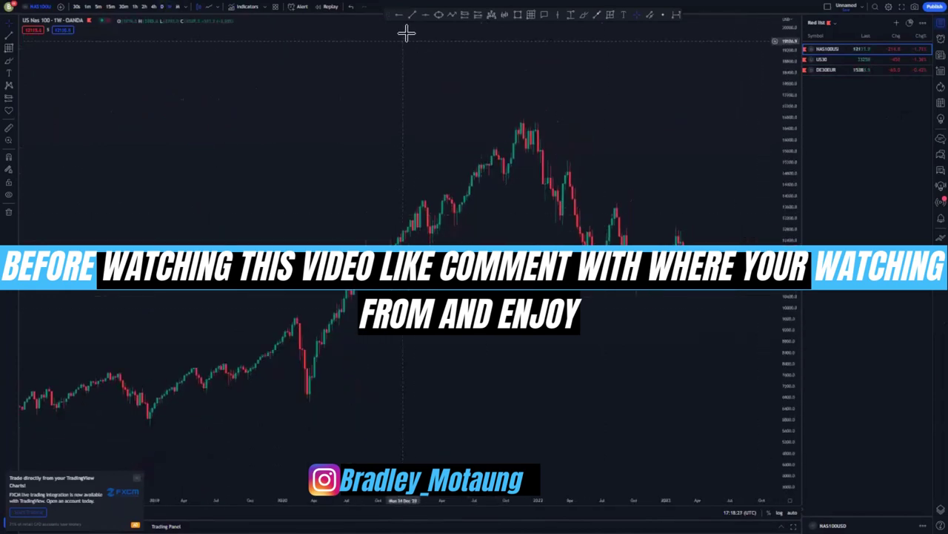
click(536, 116)
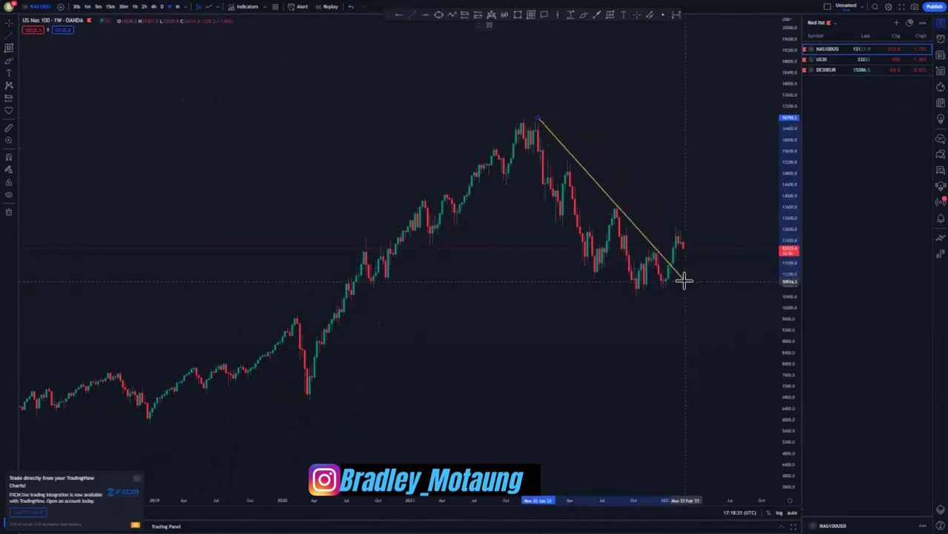
click(687, 278)
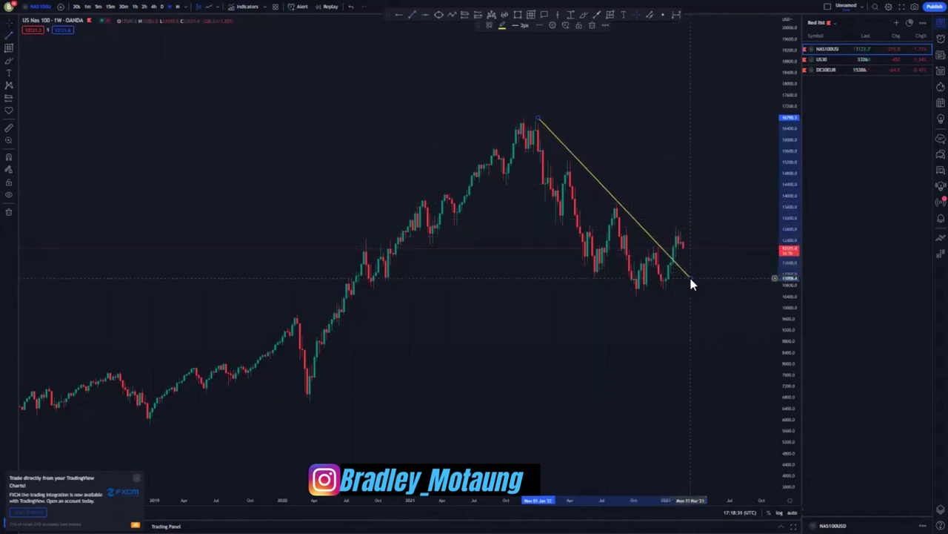
drag(691, 279, 709, 253)
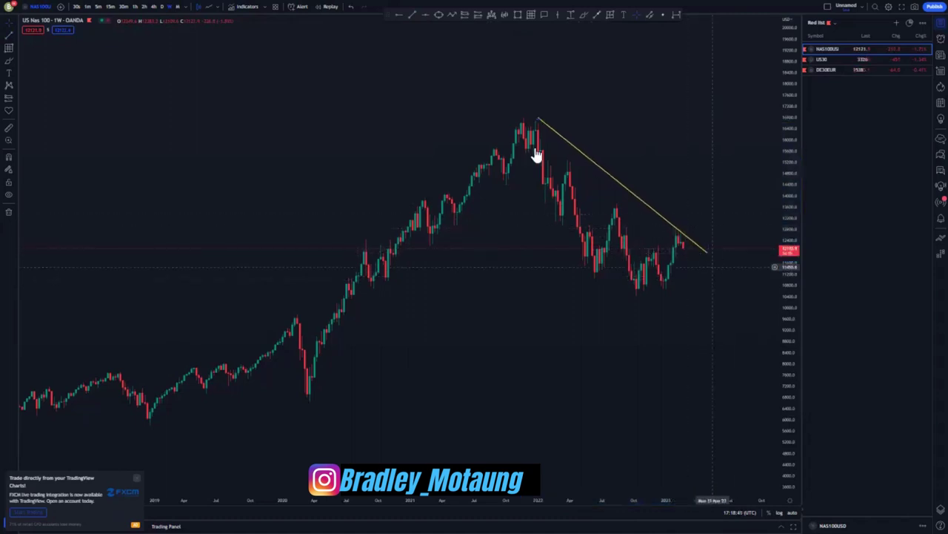
Mark the early 2023 high at the trend line with a brush stroke and delete the mark
click(583, 14)
mouse_move(686, 227)
mouse_down()
mouse_move(667, 244)
mouse_move(685, 224)
mouse_up()
click(566, 27)
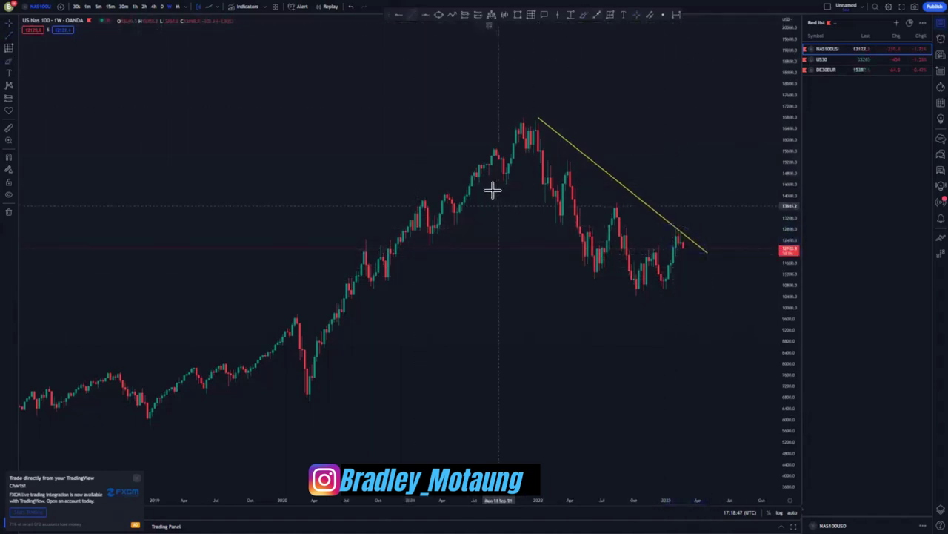
Draw a lower descending trend line under the mid-2022 low, from about 14,500 in July 2021 to about 8,500 in February 2023
drag(501, 181, 663, 343)
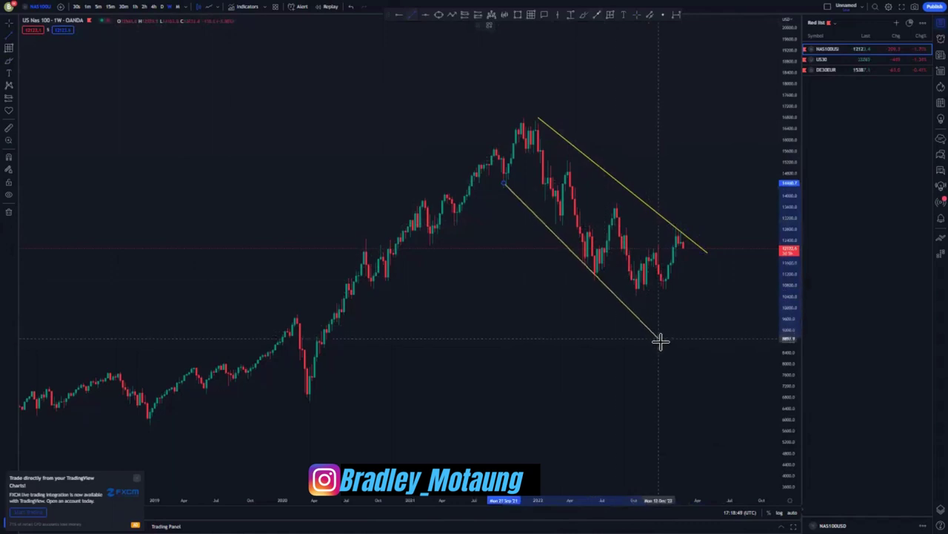
drag(504, 182, 480, 180)
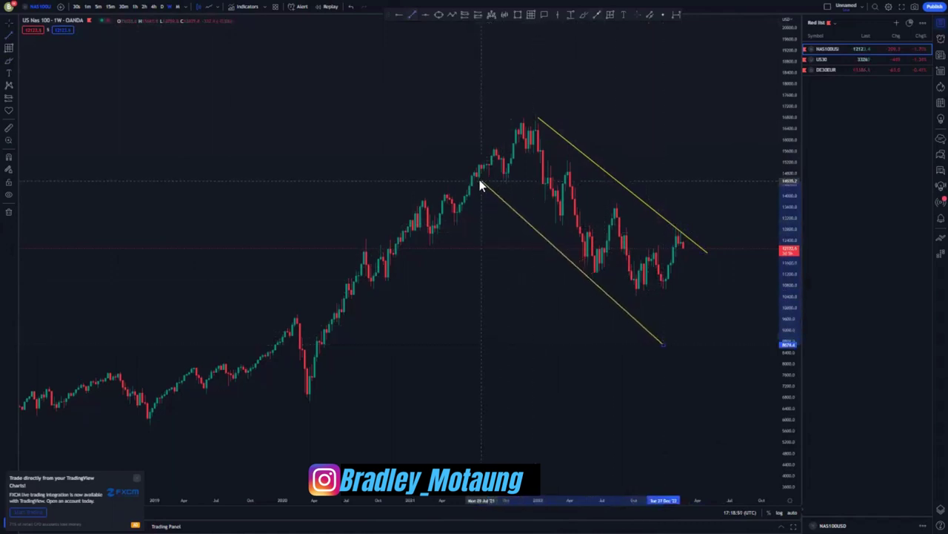
click(661, 323)
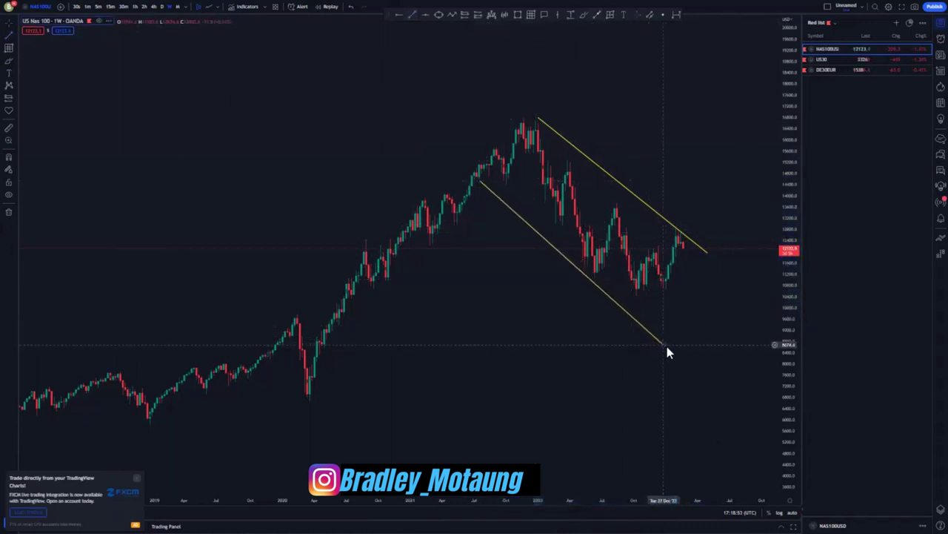
drag(665, 344, 679, 349)
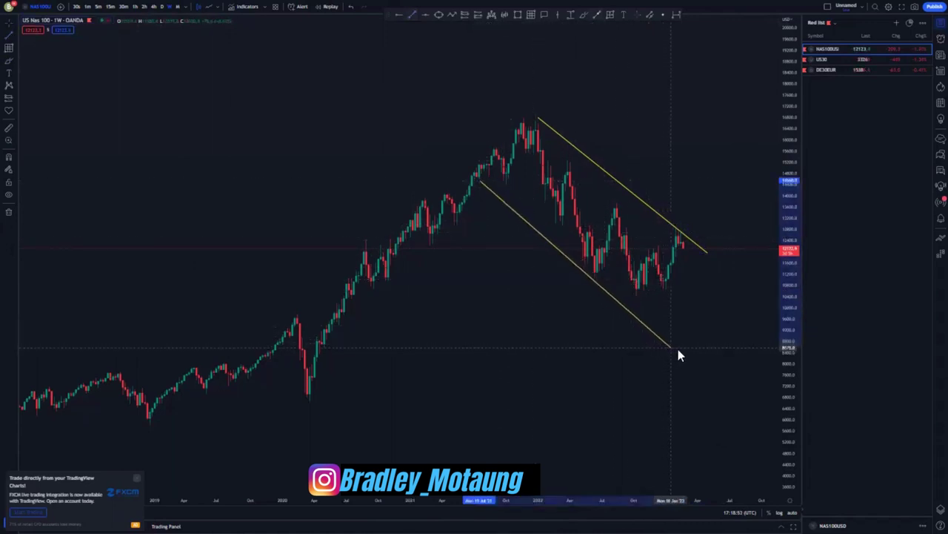
click(481, 186)
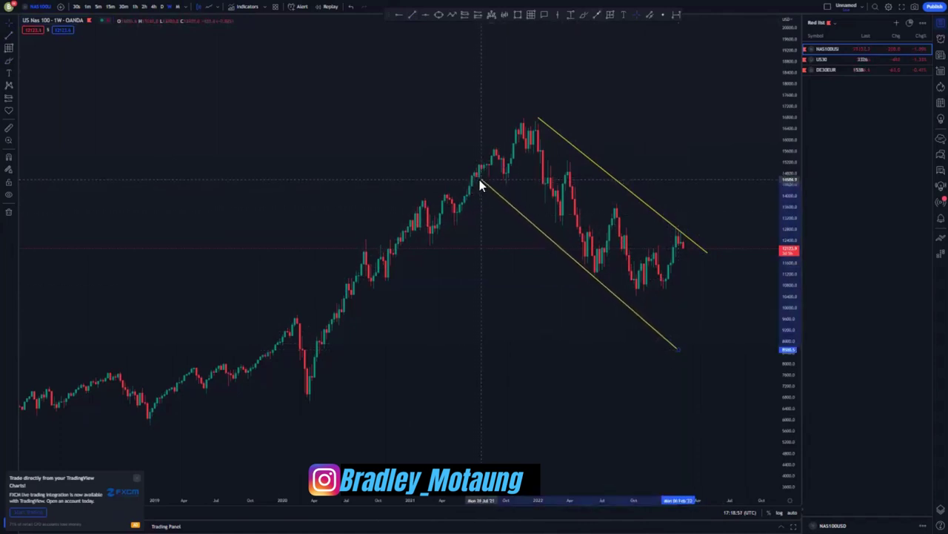
drag(481, 179, 480, 182)
Extend the upper trend line at both ends, starting above the late 2021 peak and finishing at about 11,200
click(586, 102)
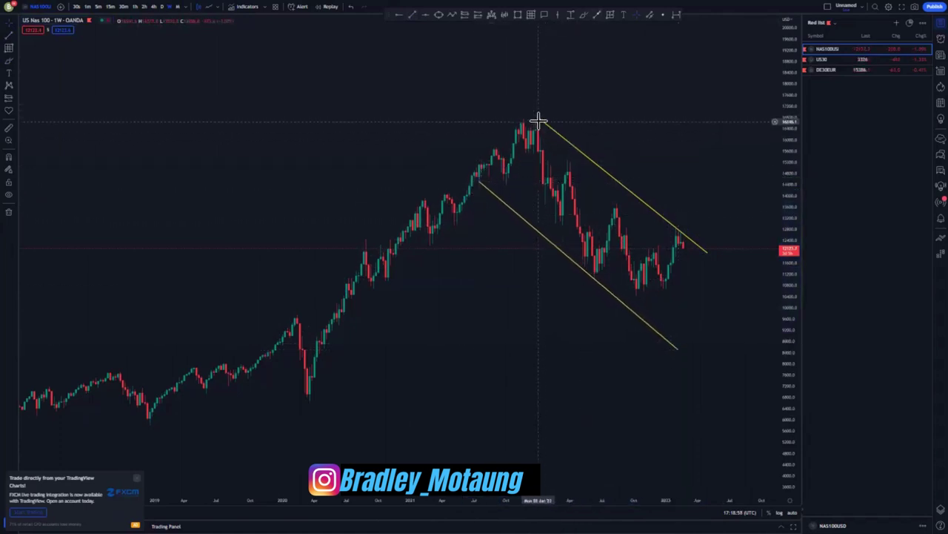
drag(538, 124, 528, 114)
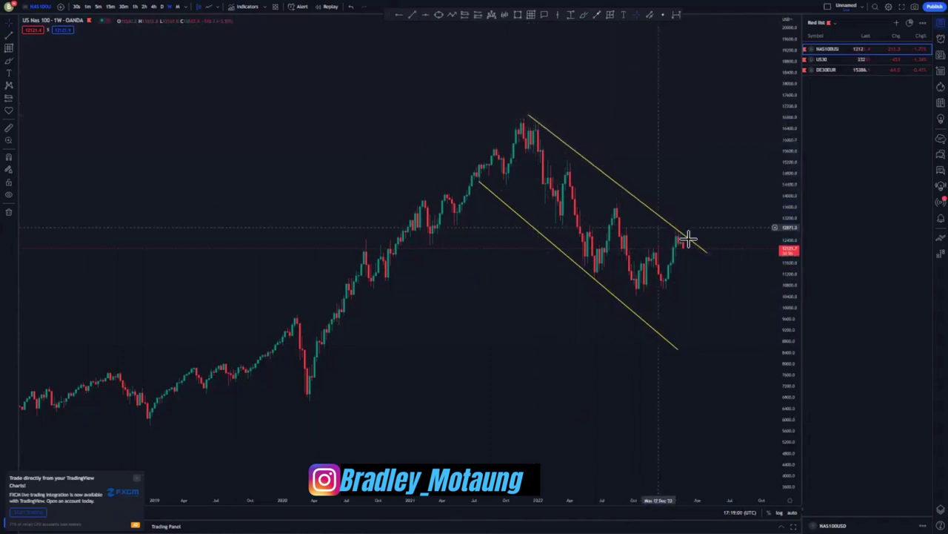
drag(705, 252, 738, 278)
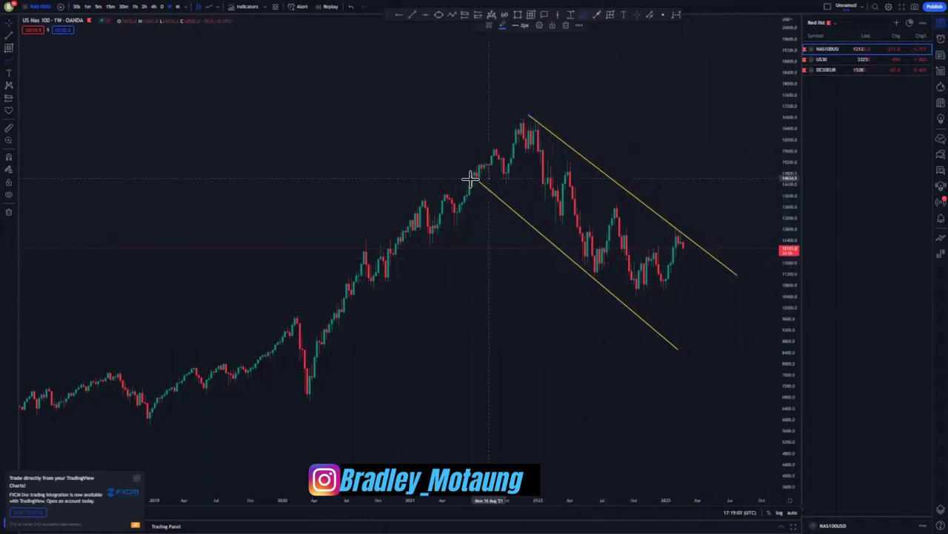
Brush circles around three points on the lower trend line and sketch a bullish breakout path up from the lowest one
drag(473, 179, 470, 176)
mouse_move(591, 268)
mouse_down()
mouse_move(580, 287)
mouse_move(595, 280)
mouse_up()
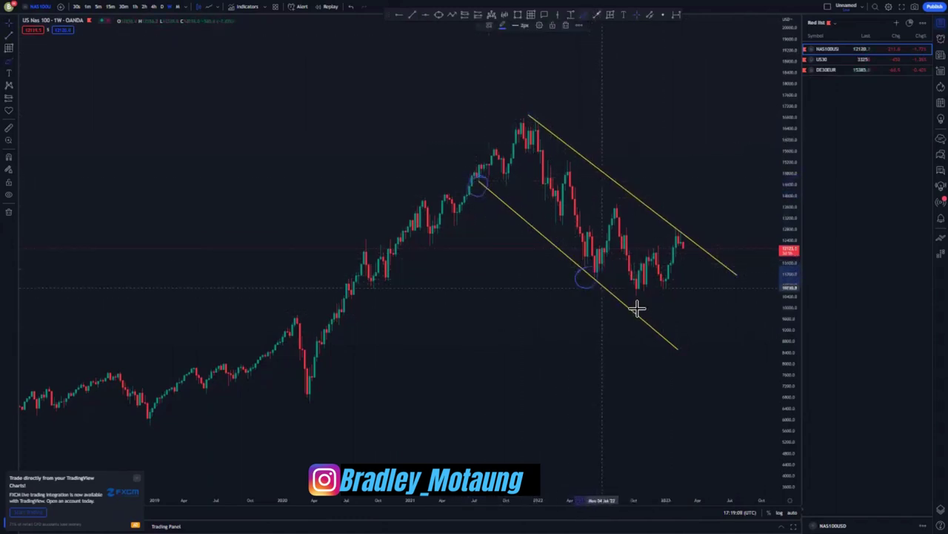
click(663, 337)
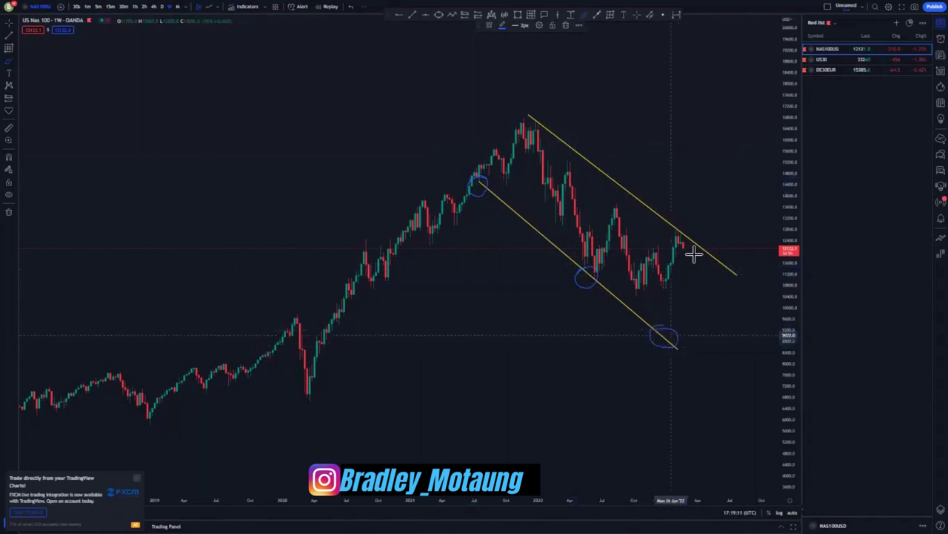
mouse_move(664, 337)
mouse_down()
mouse_move(715, 225)
mouse_move(726, 155)
mouse_up()
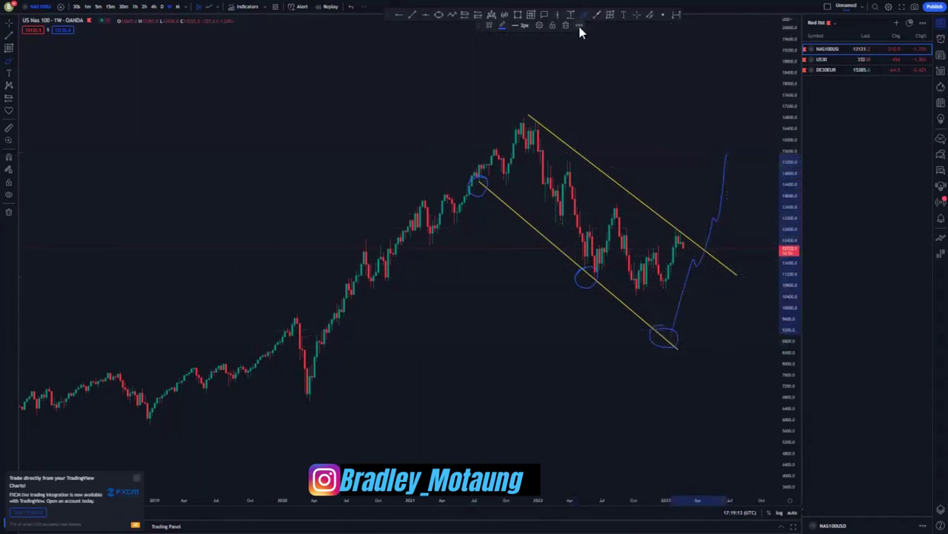
Delete the brushed breakout path and the three circles on the lower trend line
key(Delete)
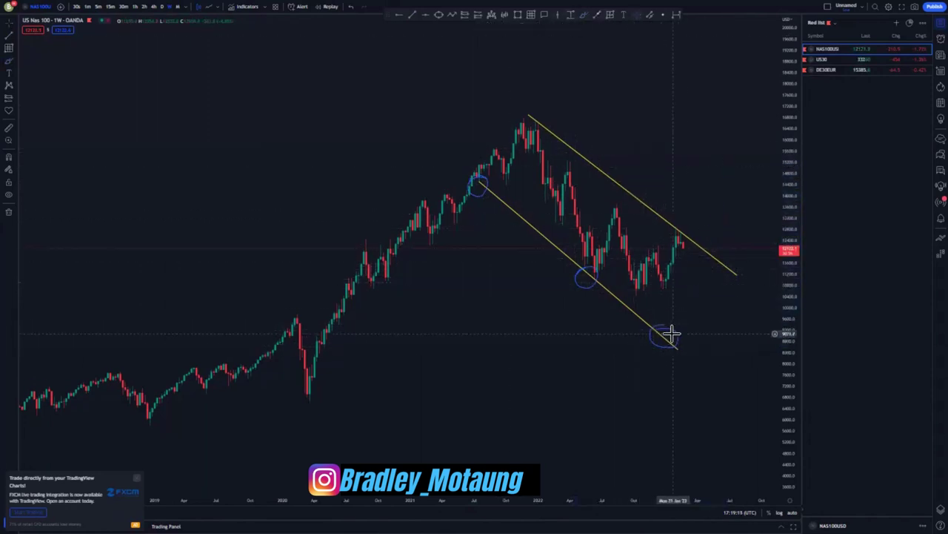
key(Delete)
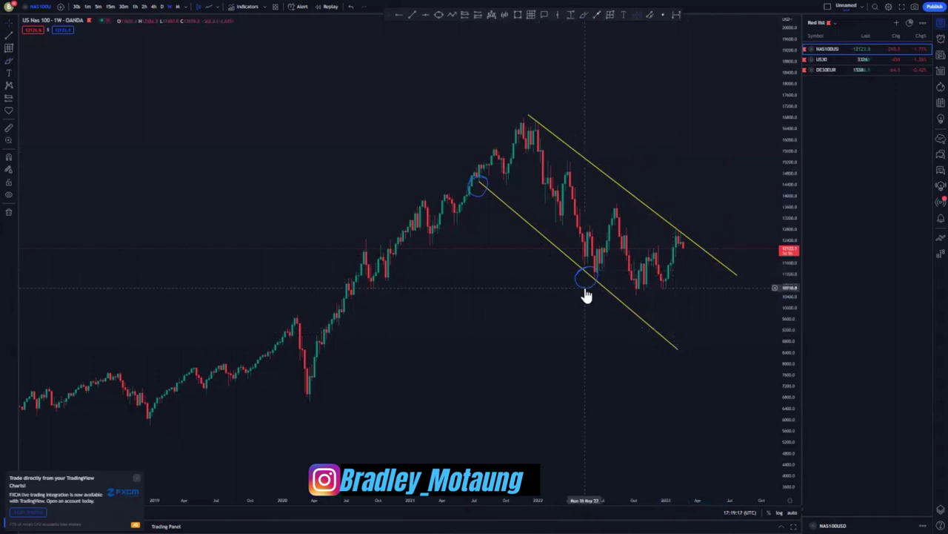
click(584, 288)
key(Delete)
click(477, 193)
key(Delete)
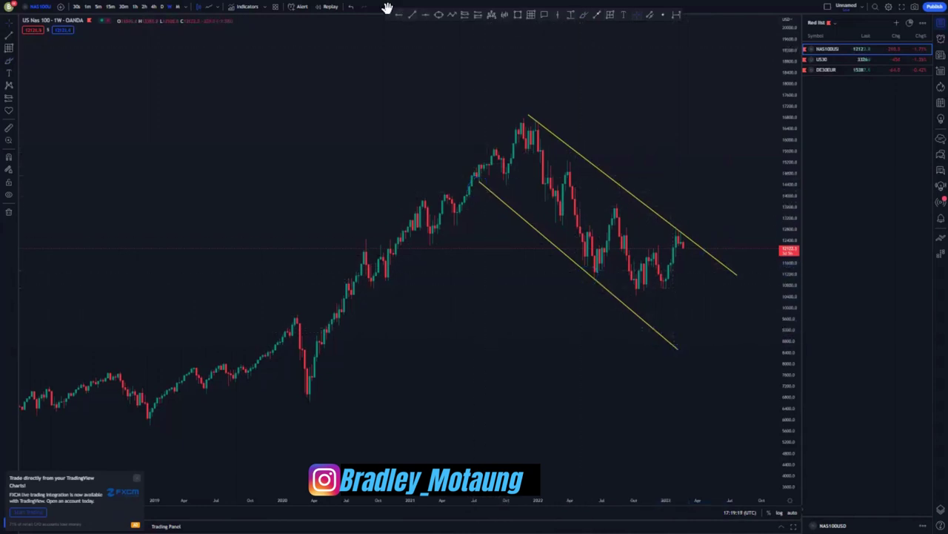
Place a horizontal ray at about 9,400 starting from the June 2020 candles, extending across the lower trend line
click(334, 321)
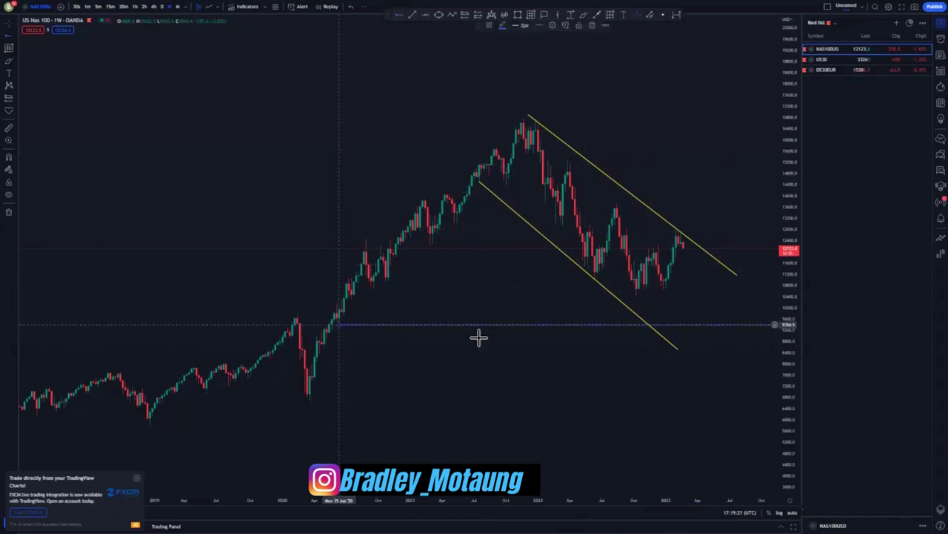
scroll(470, 333, down, 2)
drag(585, 353, 532, 346)
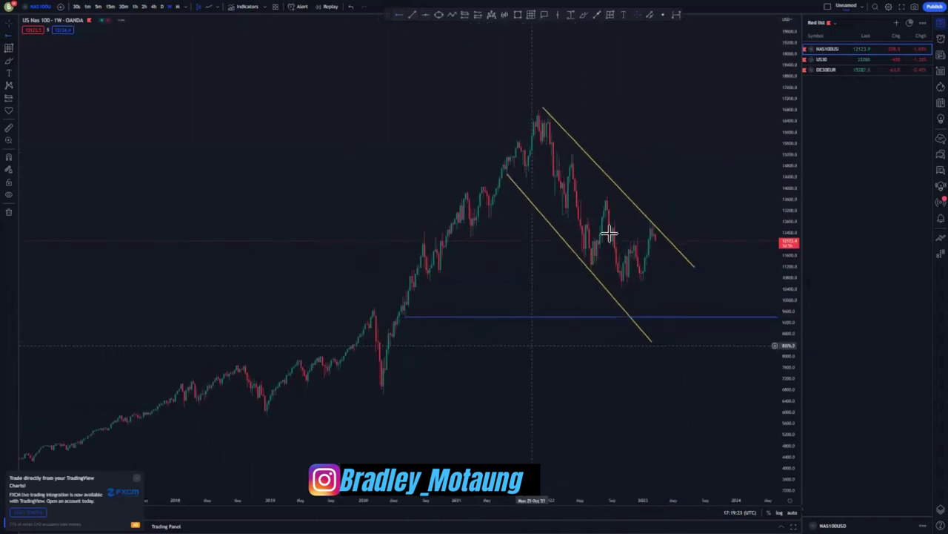
Brush a consolidation at the horizontal ray, circle it, and sketch a rise through the upper trend line
click(584, 16)
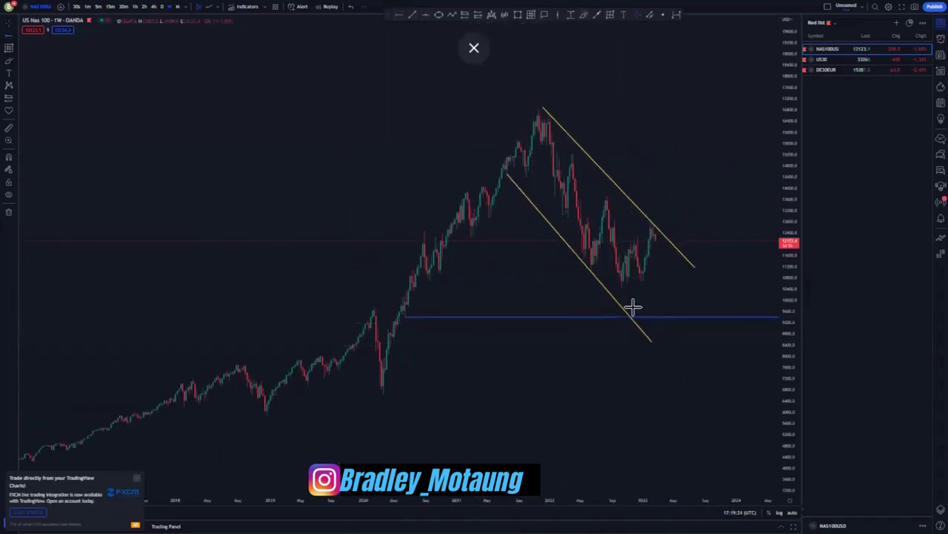
drag(632, 306, 630, 317)
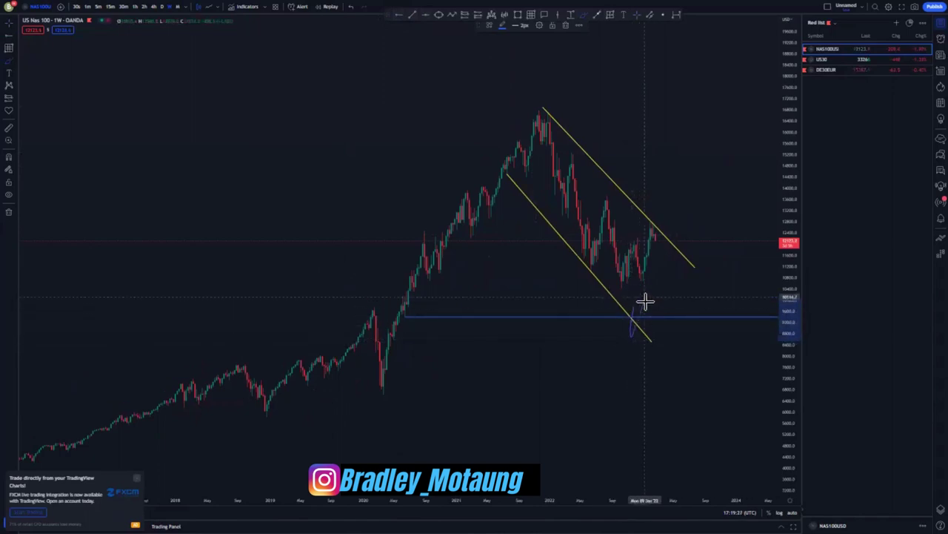
mouse_move(661, 299)
mouse_down()
mouse_move(671, 310)
mouse_move(711, 155)
mouse_up()
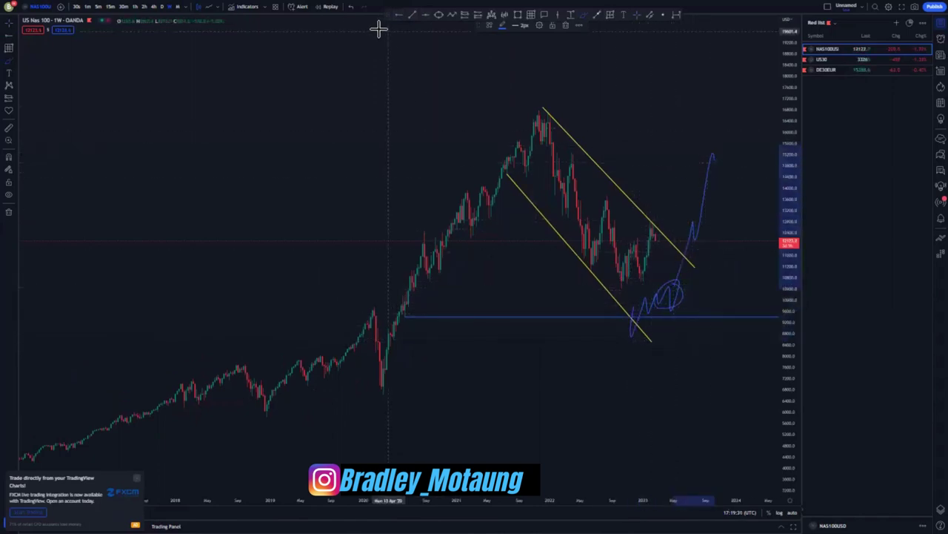
Undo the brushed projection and remove the remaining brush stroke near the upper trend line
click(350, 6)
click(350, 6)
mouse_move(582, 111)
mouse_down()
mouse_move(549, 102)
mouse_move(597, 306)
mouse_move(608, 157)
mouse_up()
click(565, 25)
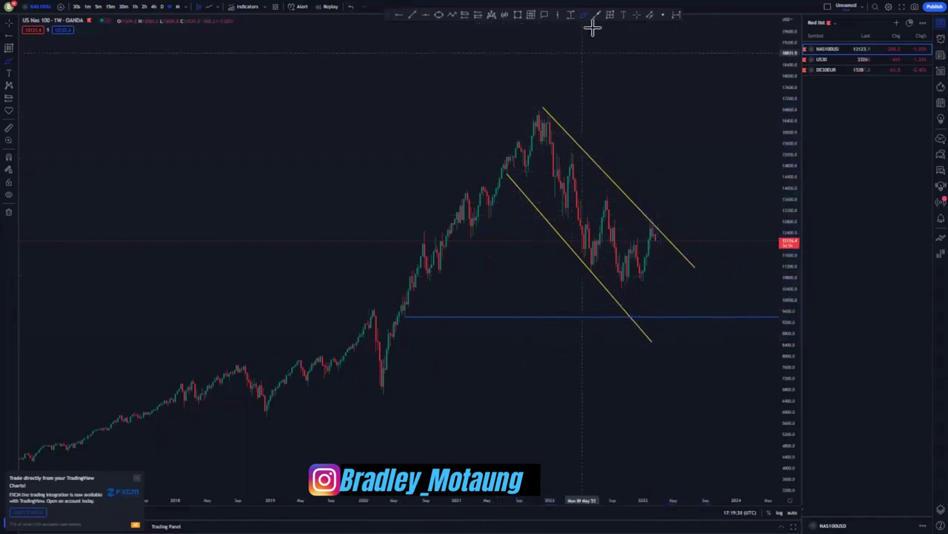
Draw an arrow from the horizontal ray up to about 15,600, make it thicker and blue, and delete it
click(655, 318)
click(687, 141)
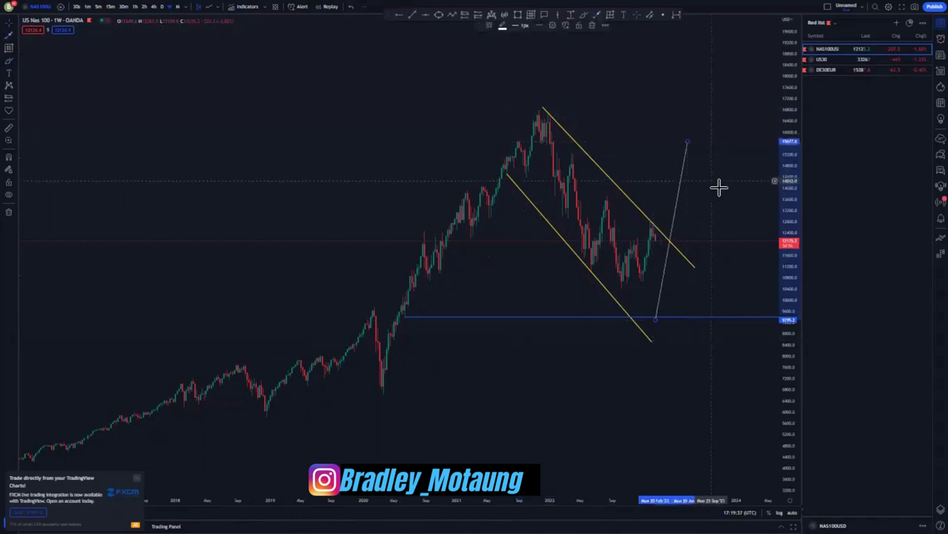
click(522, 25)
click(532, 52)
click(503, 25)
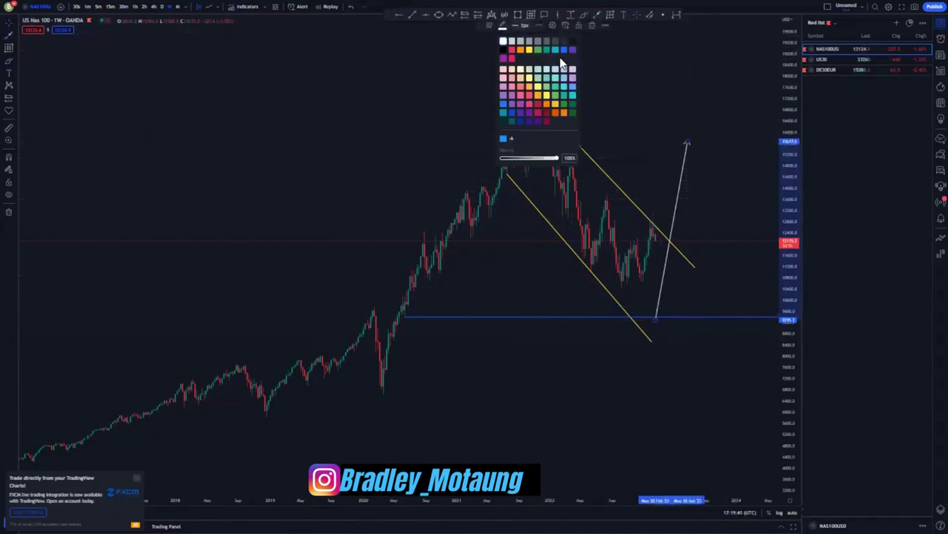
click(563, 49)
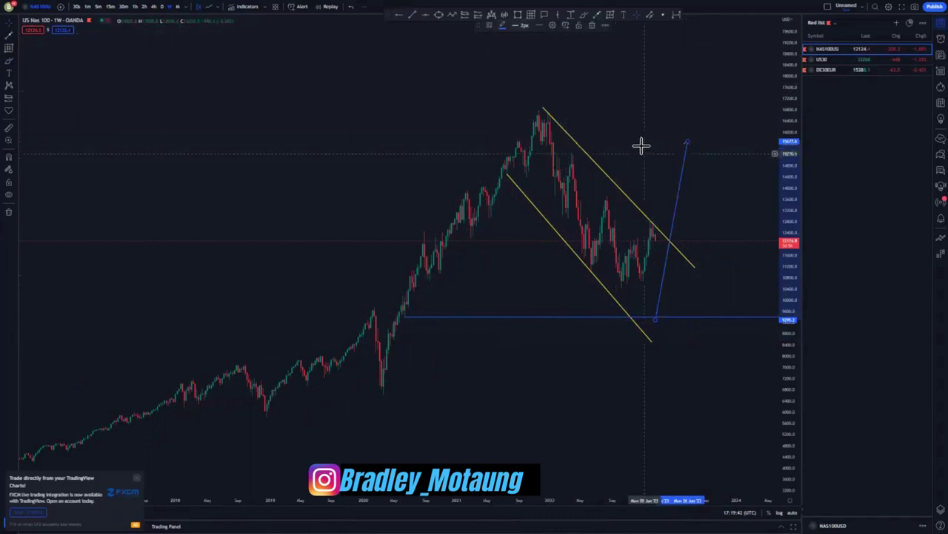
click(590, 25)
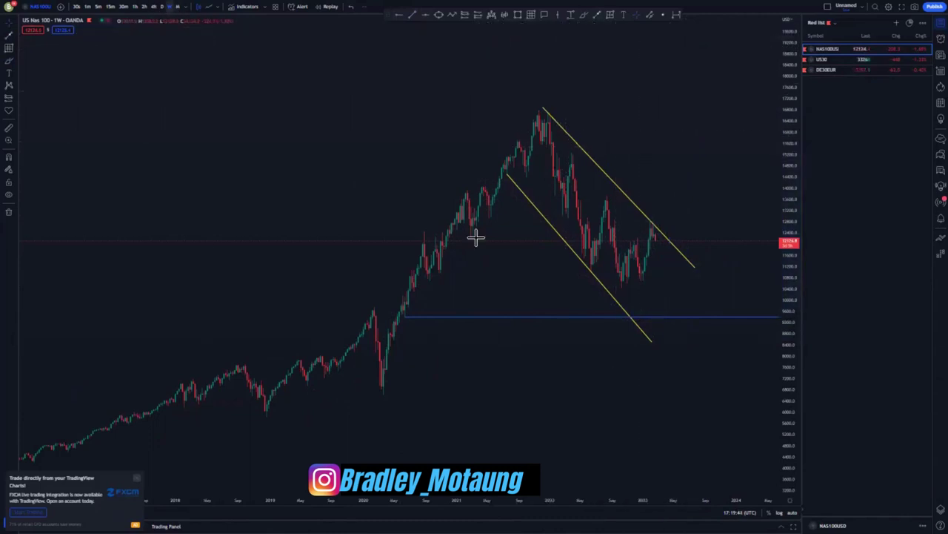
Switch the NAS100 chart to the daily timeframe and frame the latest candles inside the channel
click(161, 6)
drag(786, 343, 730, 154)
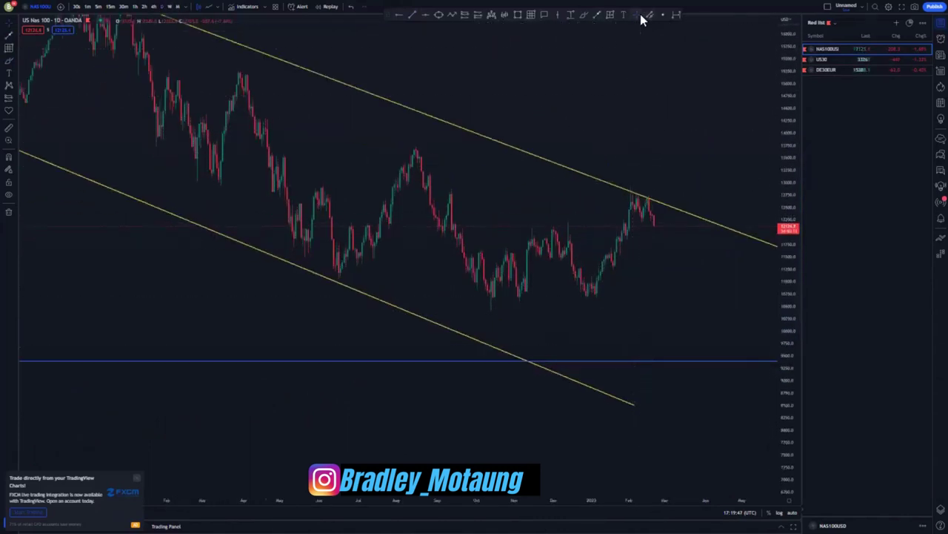
Place horizontal rays at the September high at about 12,870 and the December high at about 12,230
drag(666, 88, 578, 100)
scroll(601, 200, down, 2)
drag(749, 289, 658, 288)
drag(709, 274, 714, 274)
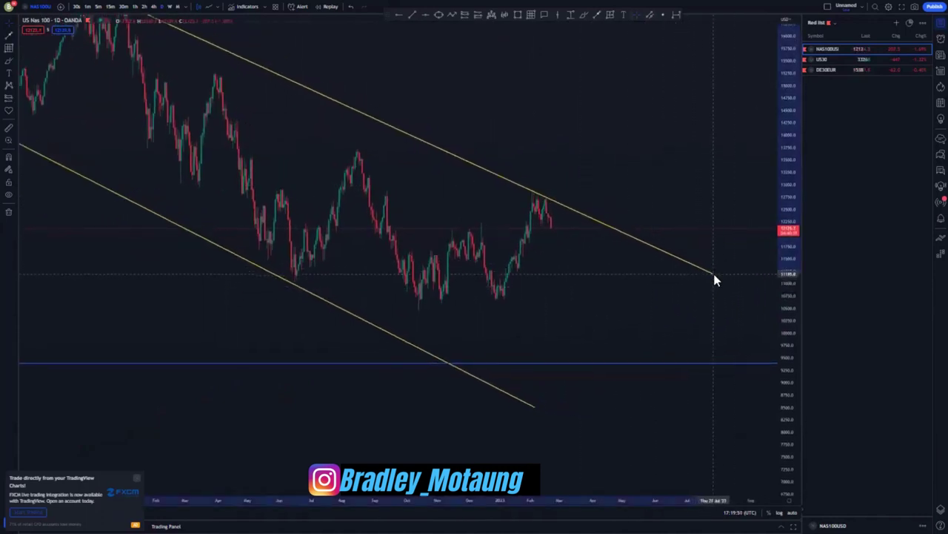
click(386, 191)
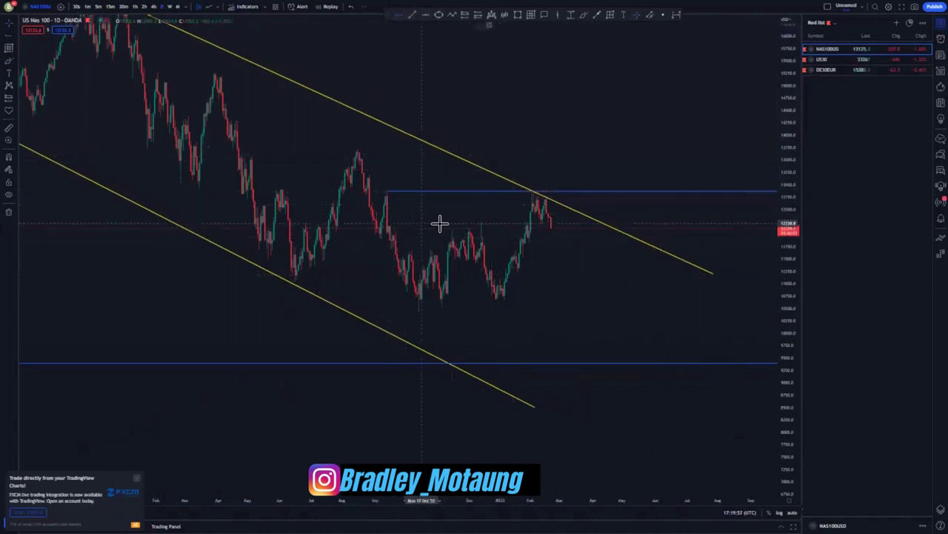
click(477, 223)
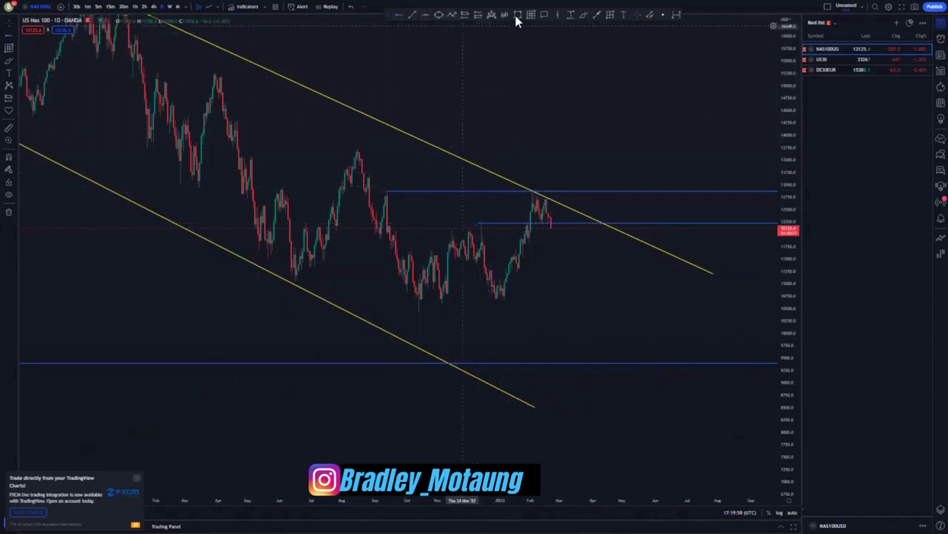
Brush a circle around the December high, sketch a rise through the upper trend line to about 13,800, and remove the strokes
drag(468, 216, 479, 211)
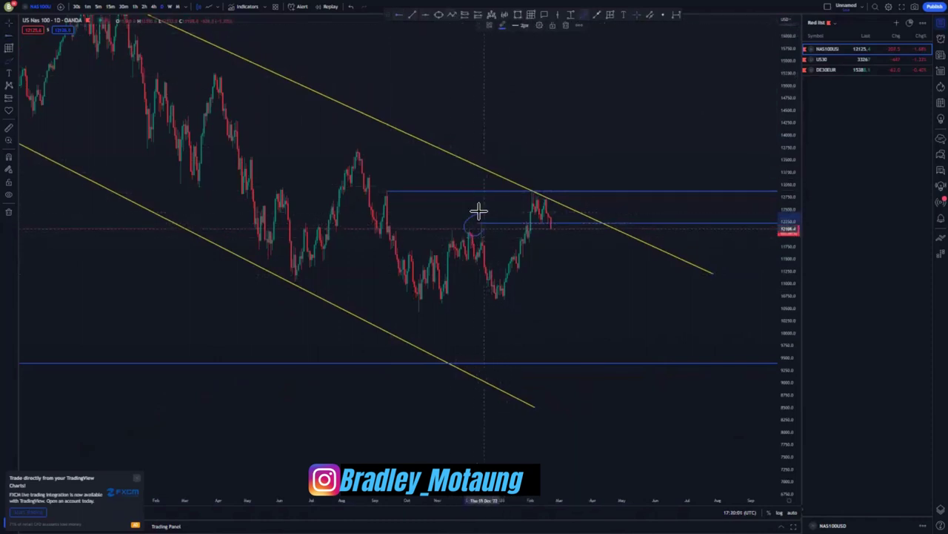
click(498, 295)
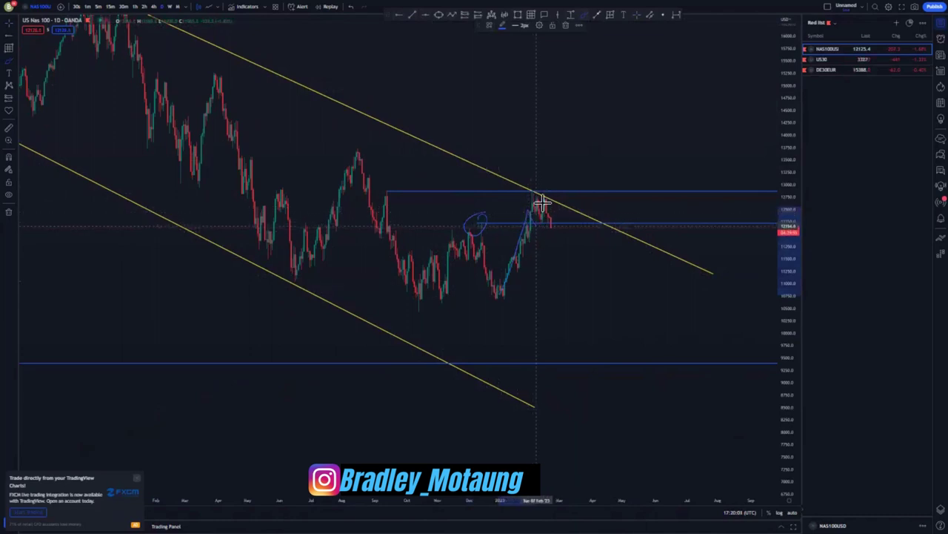
mouse_move(543, 202)
mouse_down()
mouse_move(554, 197)
mouse_move(571, 143)
mouse_up()
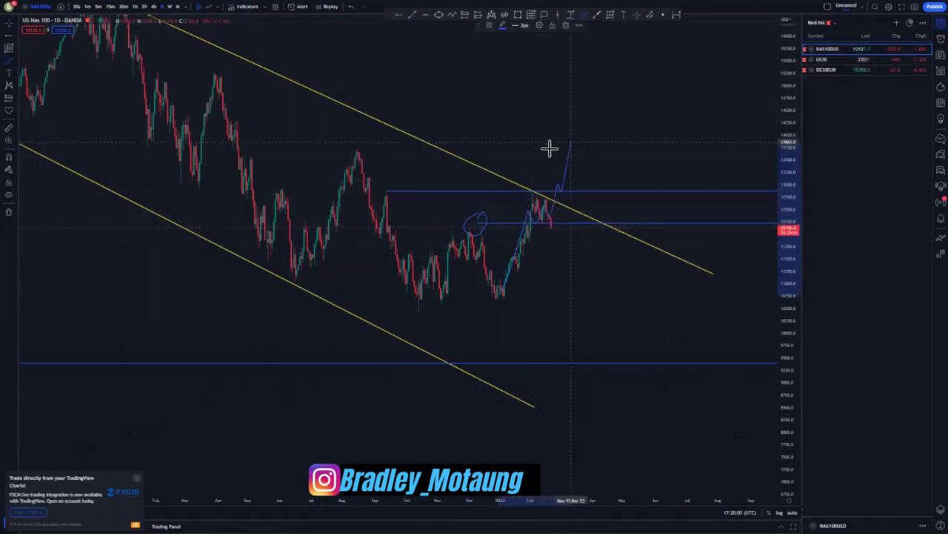
click(565, 26)
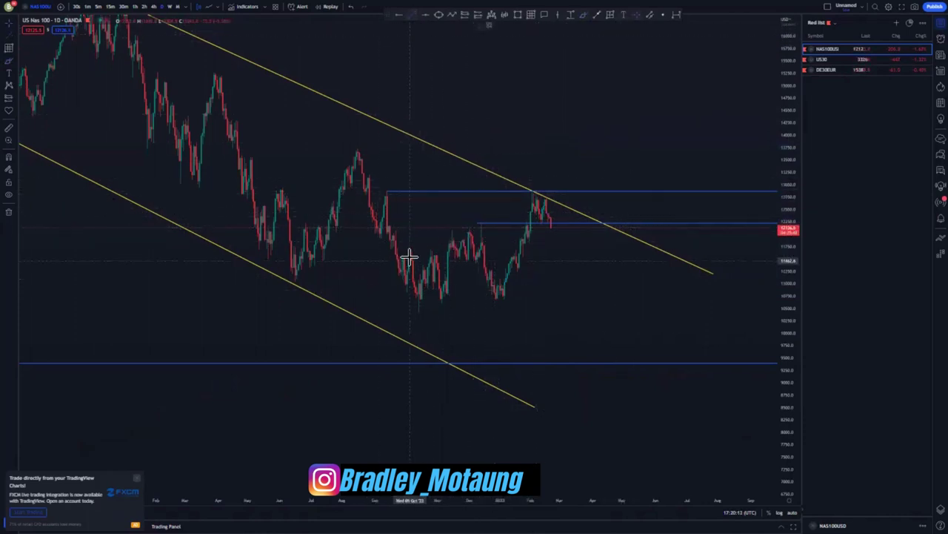
Draw two rising trend lines, one from about 11,750 up to the February high and one under the October and January lows
drag(395, 247, 532, 191)
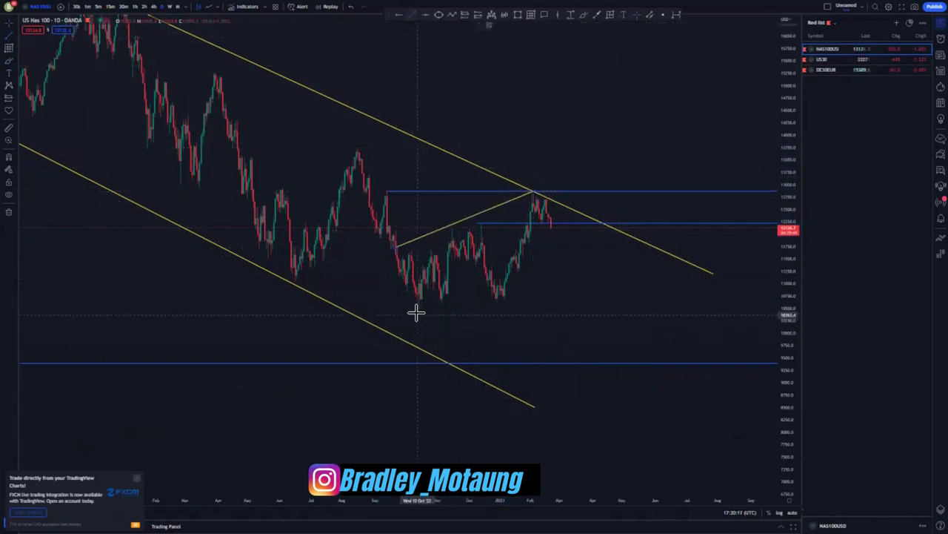
drag(485, 299, 567, 293)
scroll(559, 381, down, 2)
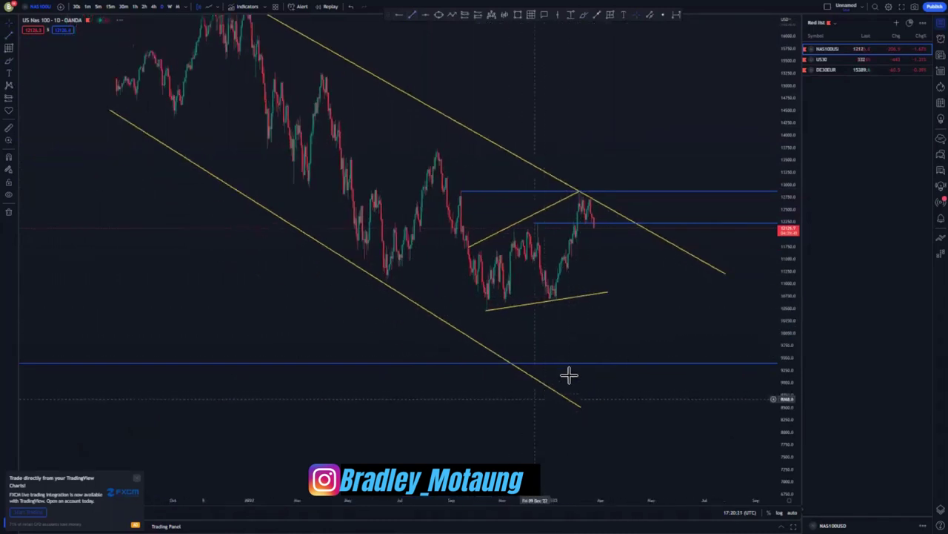
scroll(561, 375, up, 2)
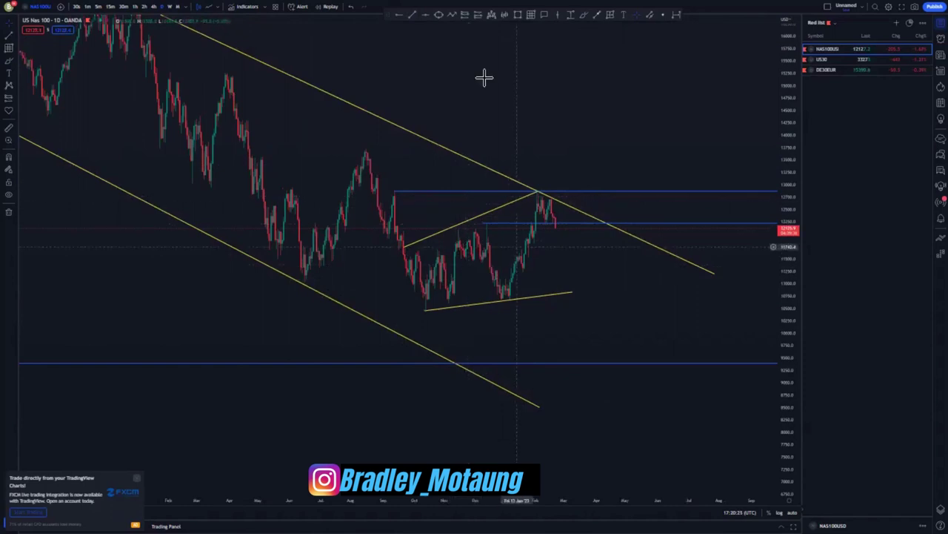
Brush circles around the October and January lows on the lower rising trend line, and delete the brush strokes
click(426, 311)
mouse_move(503, 304)
mouse_down()
mouse_move(514, 290)
mouse_move(557, 282)
mouse_up()
click(567, 25)
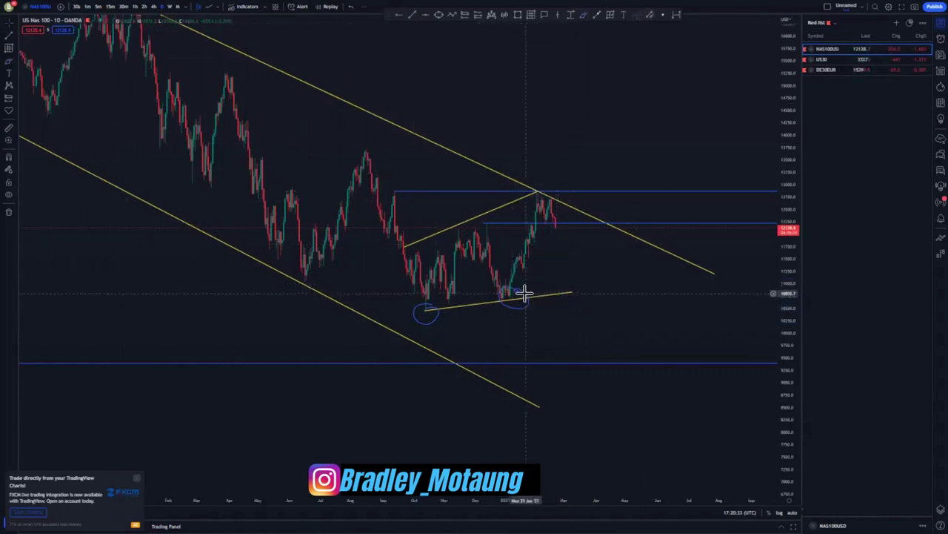
click(435, 321)
key(Delete)
click(436, 326)
key(Delete)
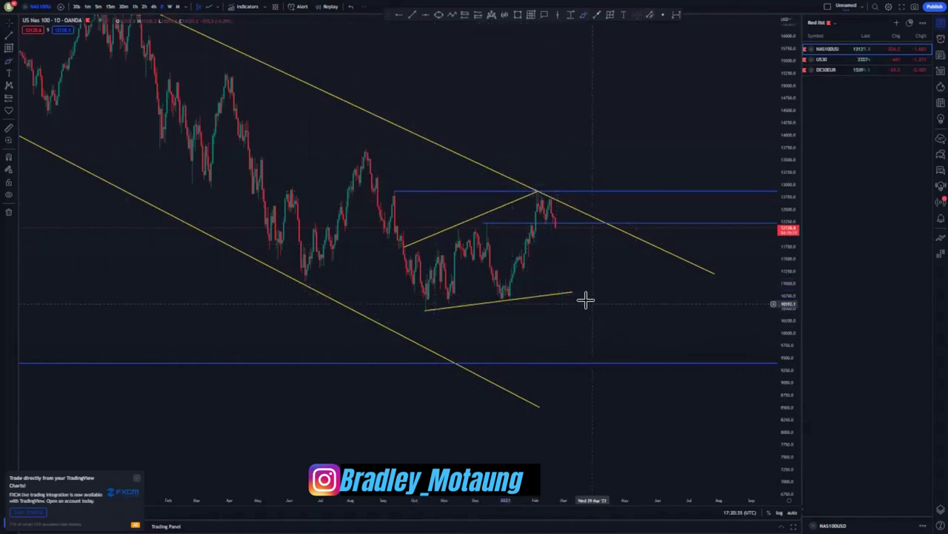
Extend the lower rising trend line to the end of March 2023 at about 10,900
drag(573, 292, 595, 290)
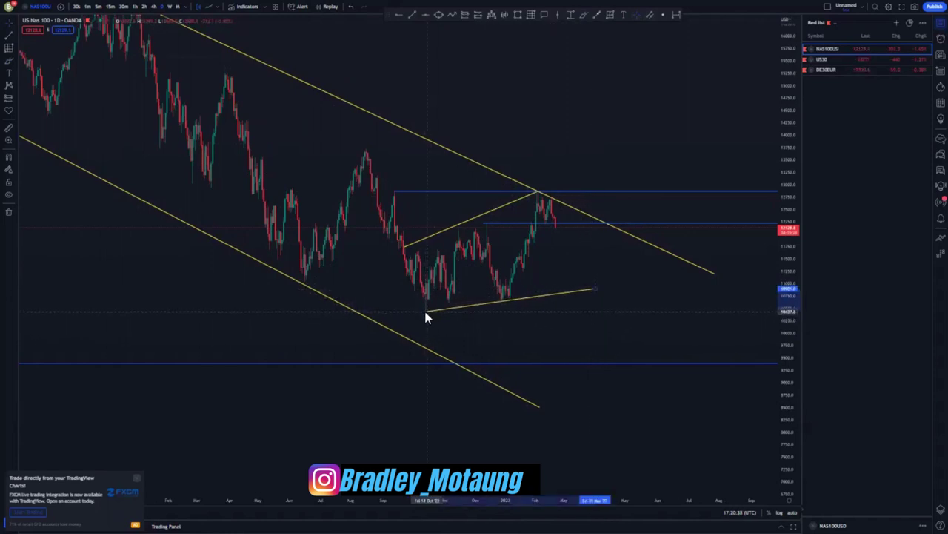
scroll(565, 299, down, 2)
scroll(566, 299, down, 2)
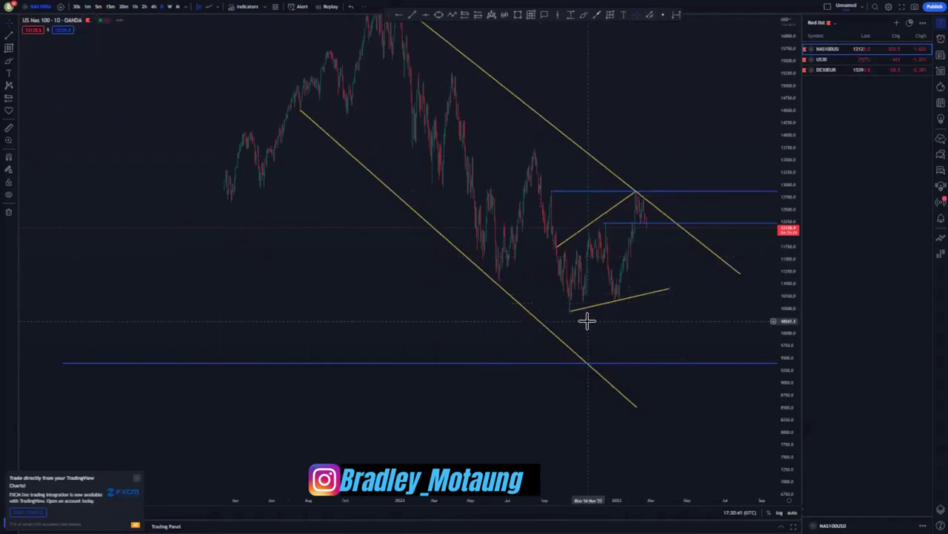
scroll(586, 318, up, 3)
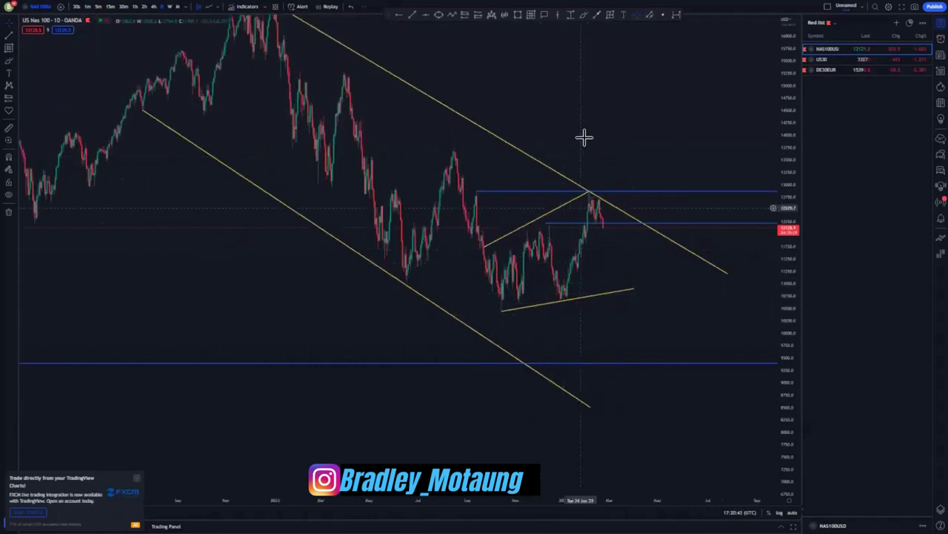
Draw an arrow from the ray at about 12,230 down to the lowest horizontal ray at about 9,400, and delete it
click(598, 16)
mouse_move(605, 223)
mouse_down()
mouse_move(619, 279)
mouse_move(619, 362)
mouse_up()
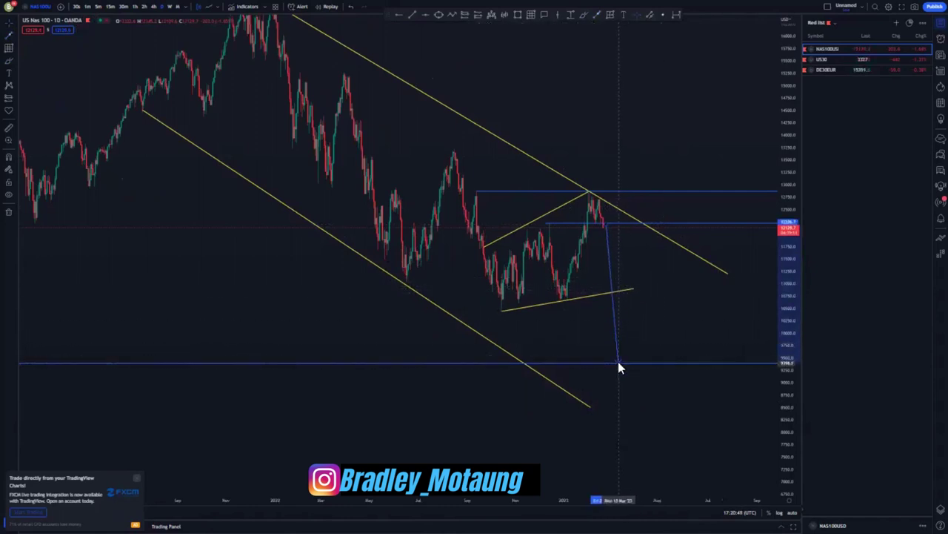
key(Delete)
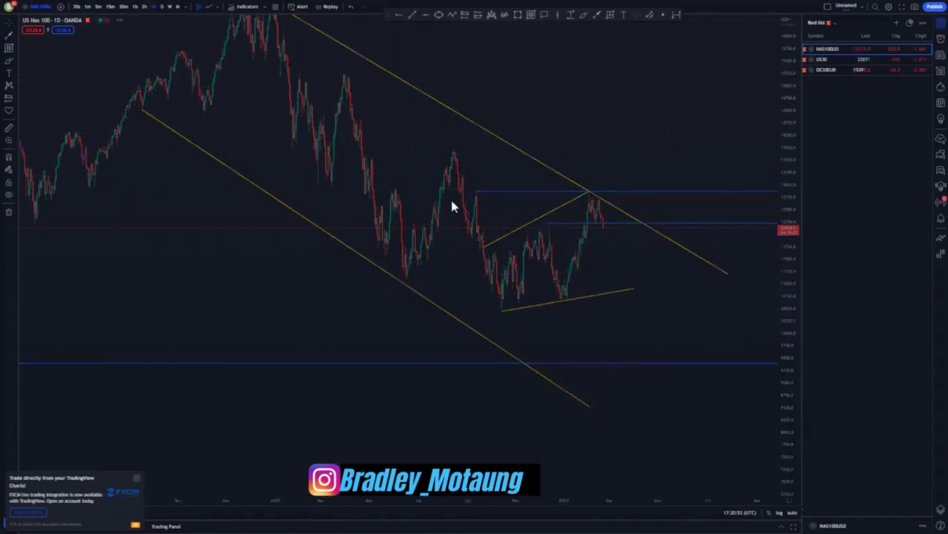
Switch the NAS100 chart to the 4-hour timeframe and delete the horizontal ray at about 12,230
click(512, 225)
key(Delete)
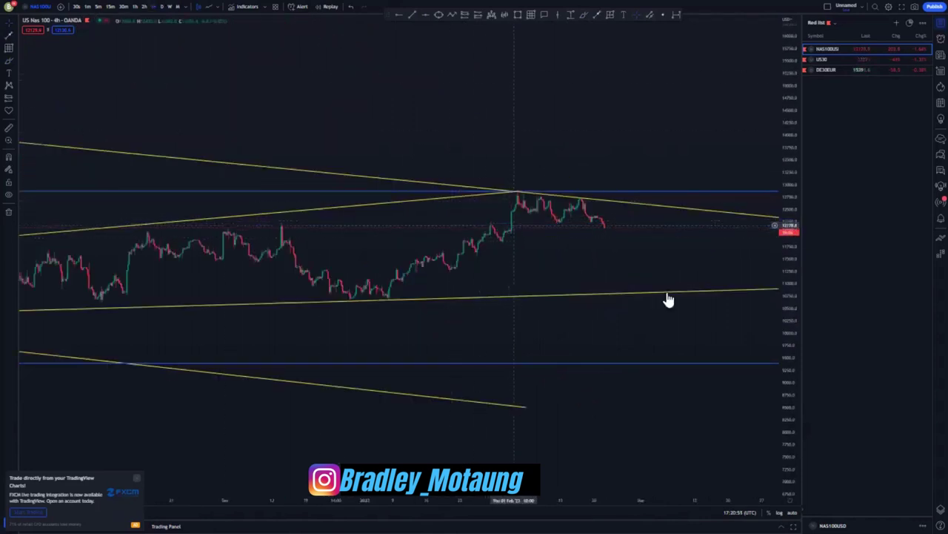
drag(788, 380, 757, 239)
scroll(692, 306, down, 1)
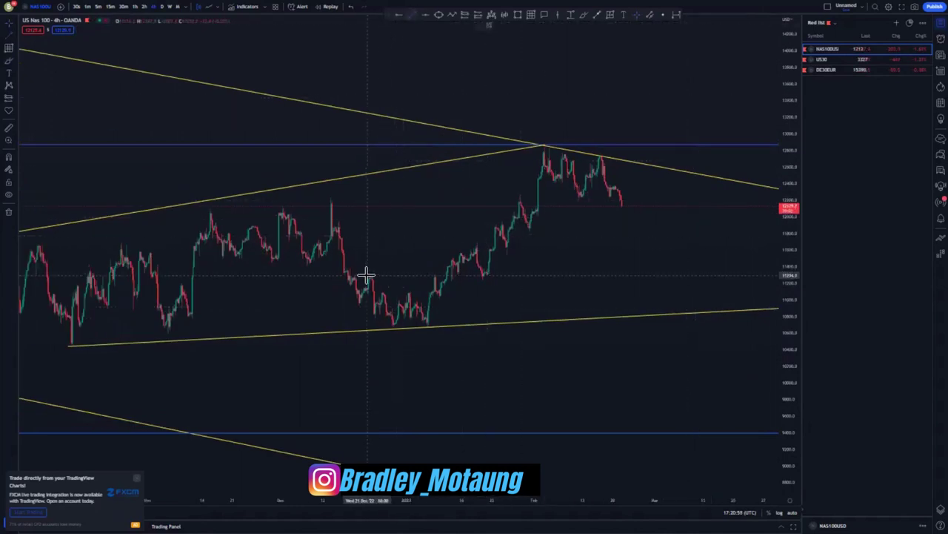
Draw a steep rising channel, its upper line from about 11,095 to the February high and its lower line from about 10,645 to 12,206
click(367, 275)
click(544, 143)
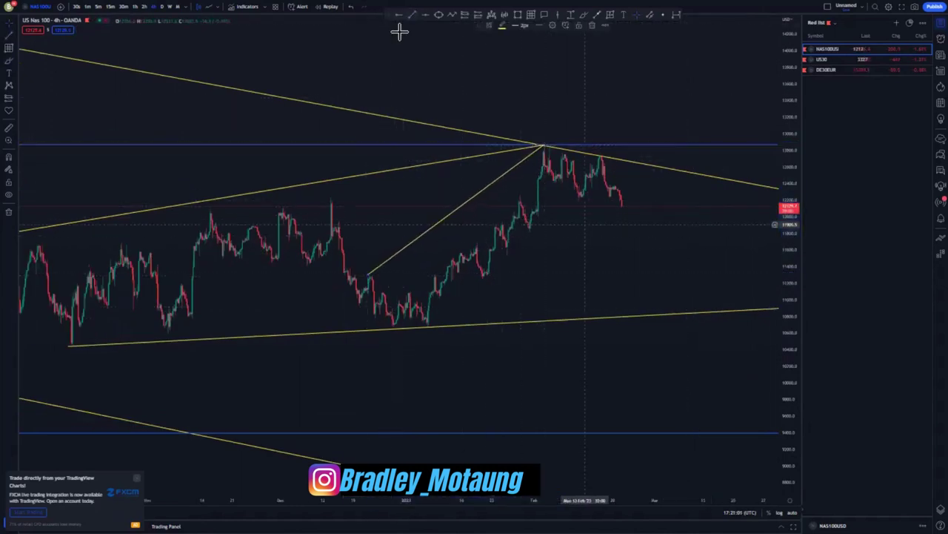
click(430, 327)
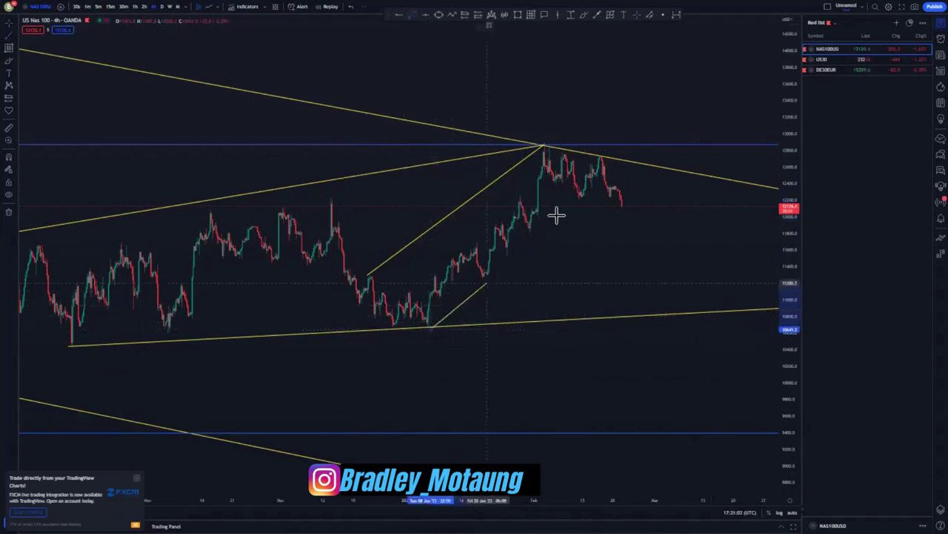
click(569, 198)
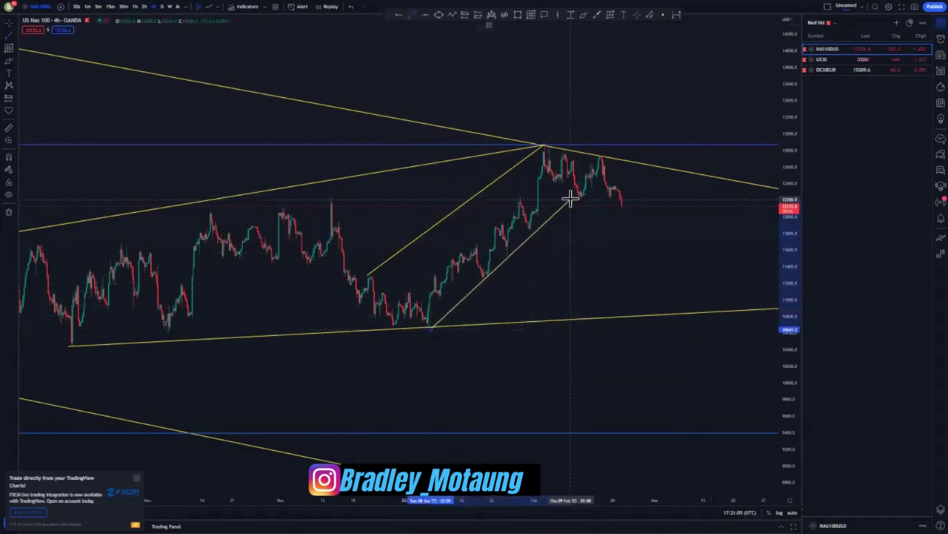
drag(381, 293, 383, 292)
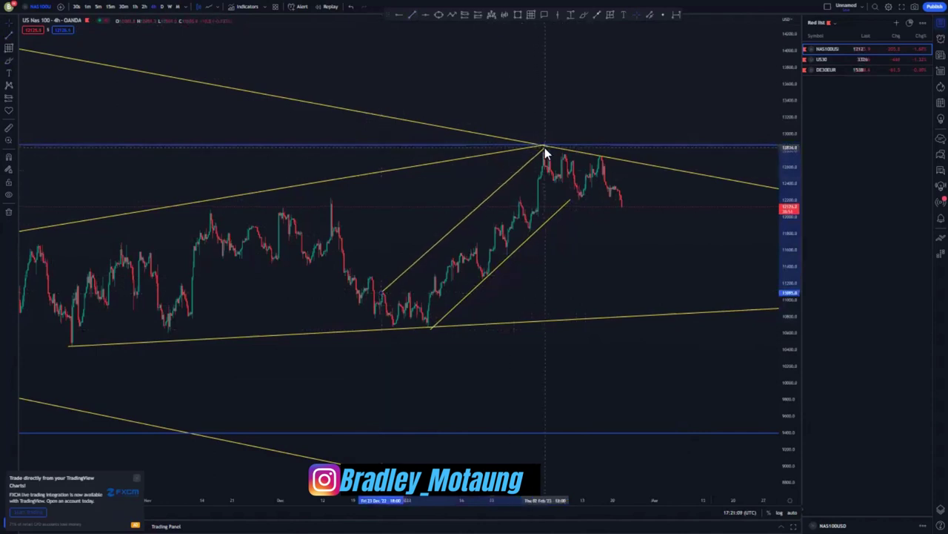
click(635, 272)
Extend the long rising support line to early April 2023 at about 10,900 and adjust the steep channel's lower starting point at the January low
scroll(678, 251, down, 4)
drag(626, 241, 531, 215)
scroll(504, 152, down, 3)
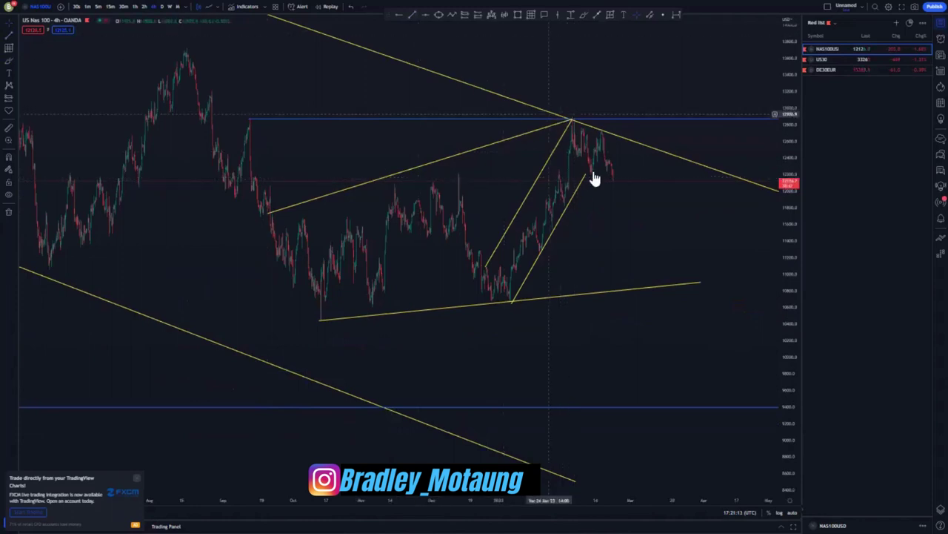
scroll(692, 223, down, 1)
scroll(692, 223, down, 2)
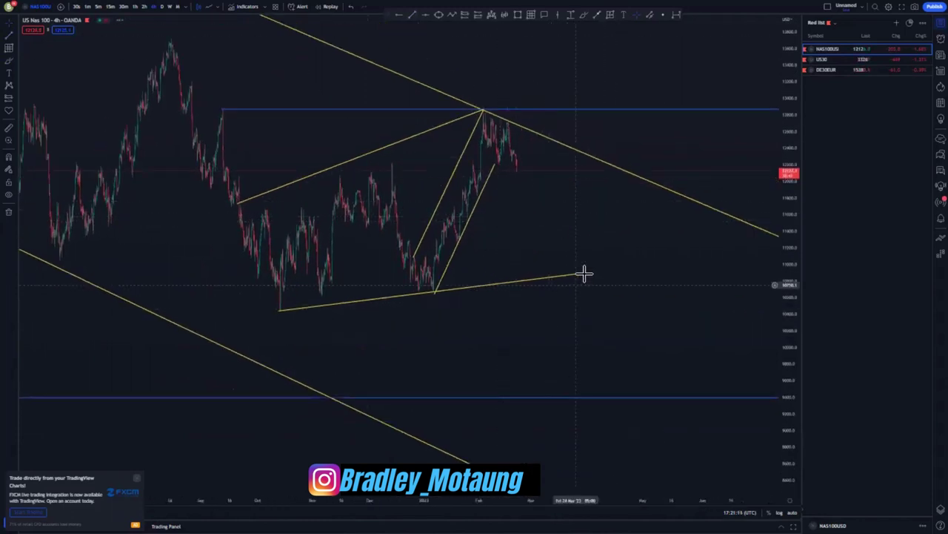
drag(586, 273, 601, 272)
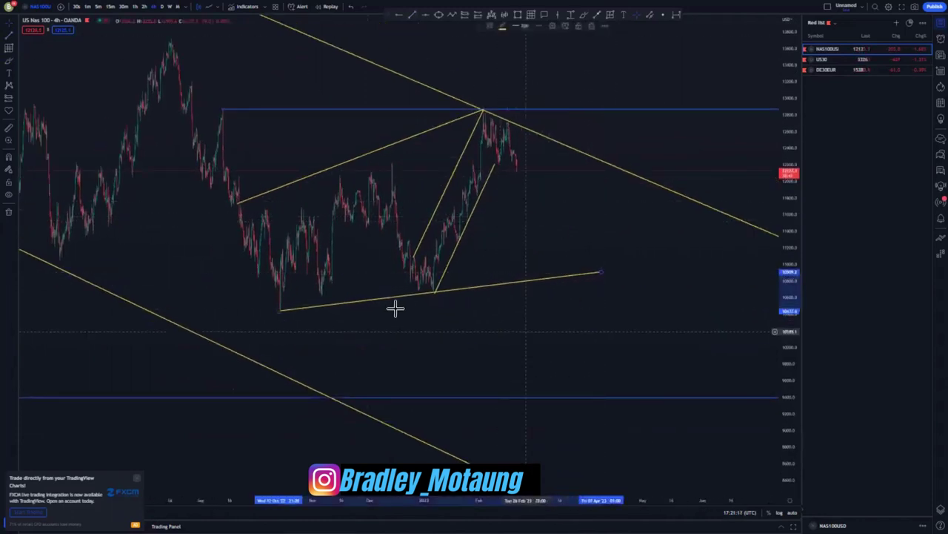
click(436, 294)
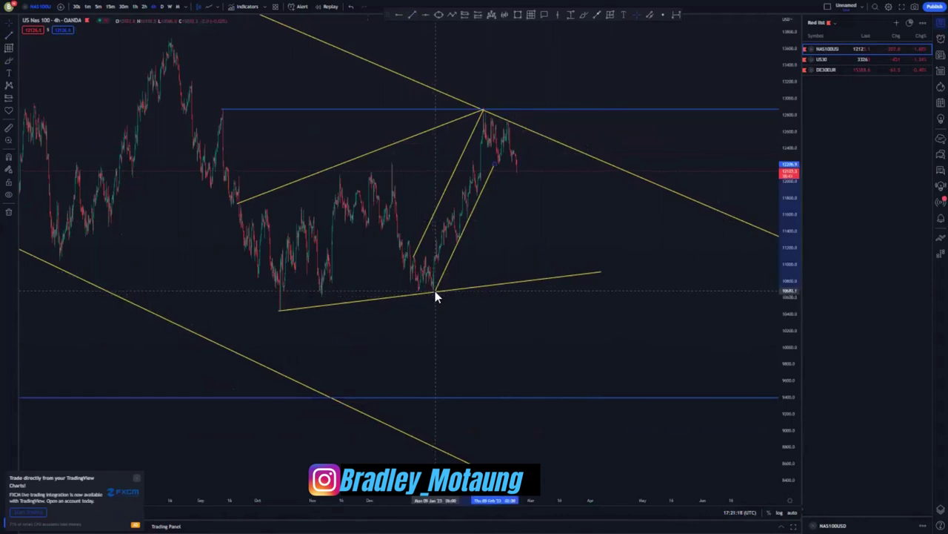
Switch the NAS100 chart to the 1-hour timeframe and frame the candles around the top of the steep rising channel
click(135, 7)
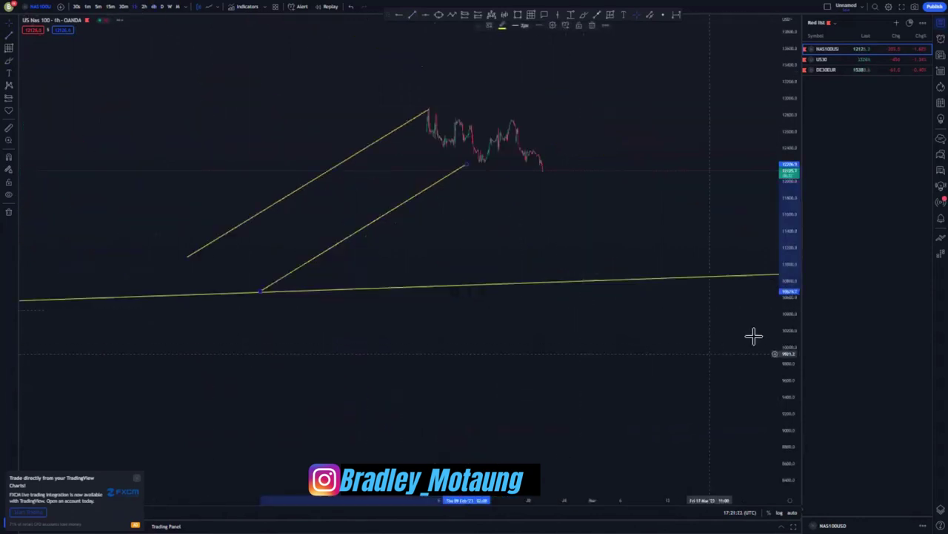
scroll(563, 311, up, 3)
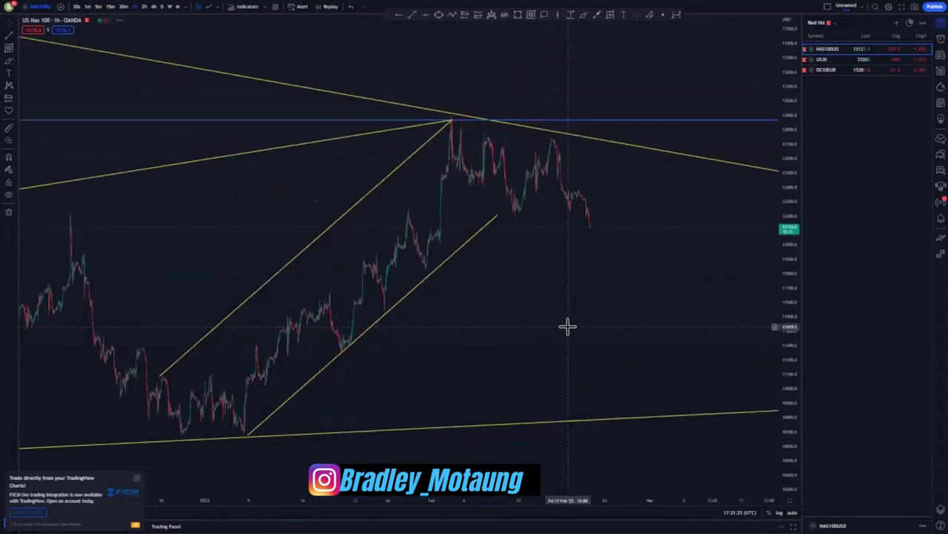
scroll(669, 372, up, 3)
scroll(548, 377, up, 5)
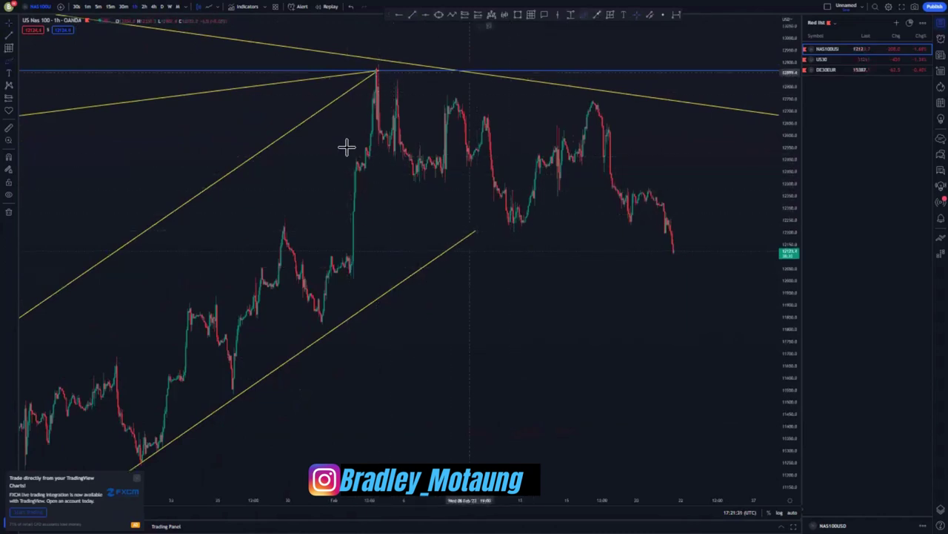
Brush a circle around the February high where the trend lines meet, and delete it
mouse_move(378, 59)
mouse_down()
mouse_move(371, 89)
mouse_move(388, 58)
mouse_up()
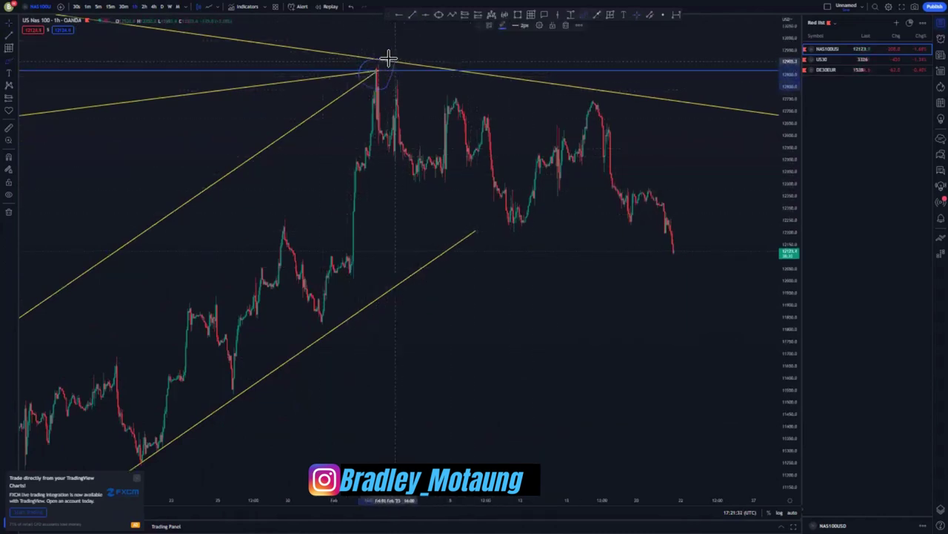
click(566, 26)
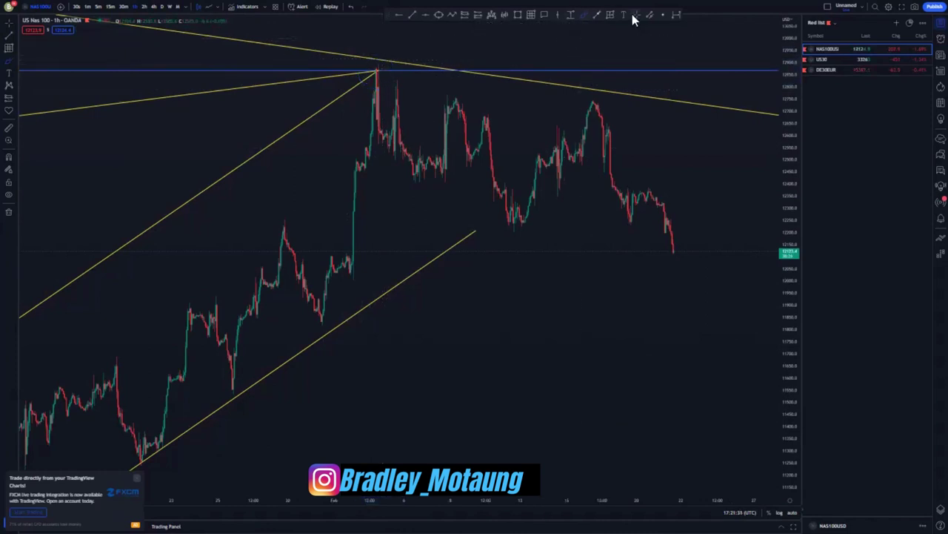
Place a short position just below the February high with its entry at about 12,669
drag(388, 165, 559, 223)
scroll(559, 223, up, 7)
drag(784, 280, 793, 133)
drag(491, 151, 510, 231)
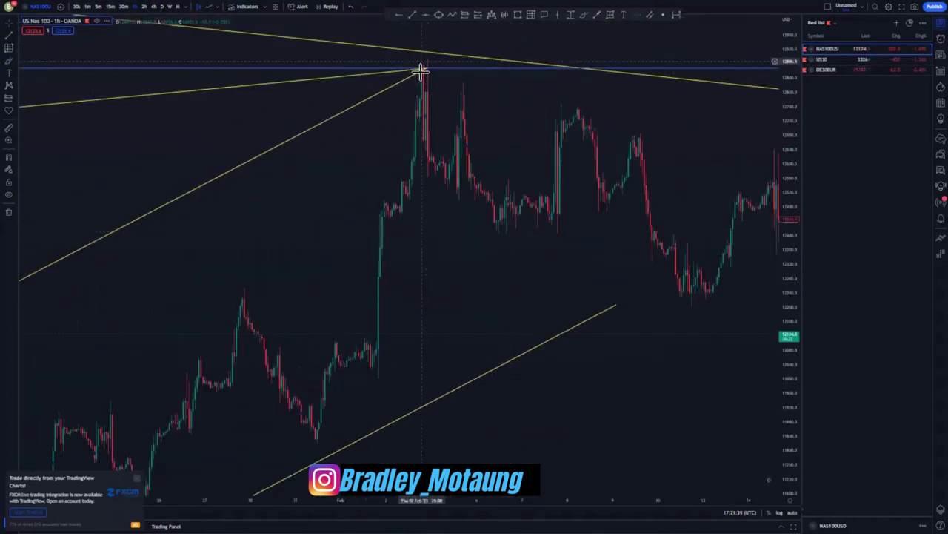
click(464, 15)
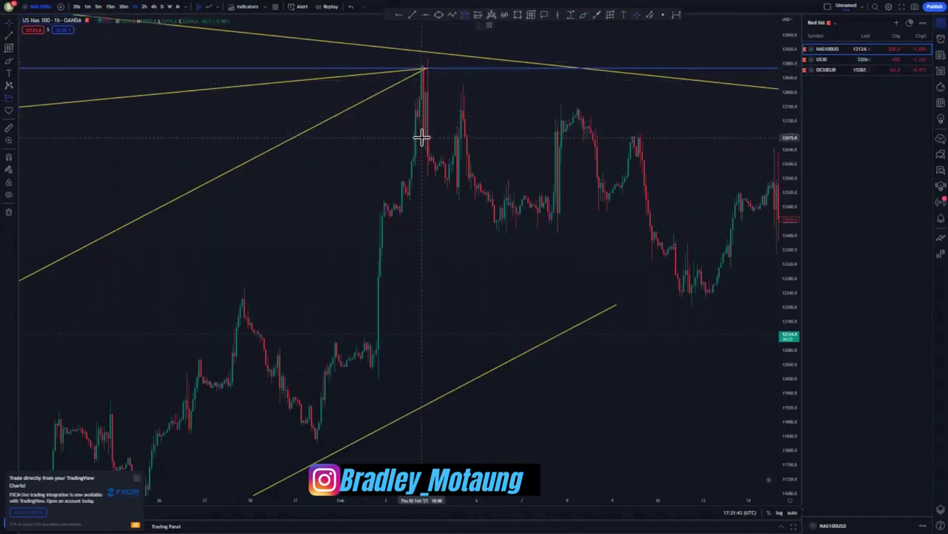
click(423, 139)
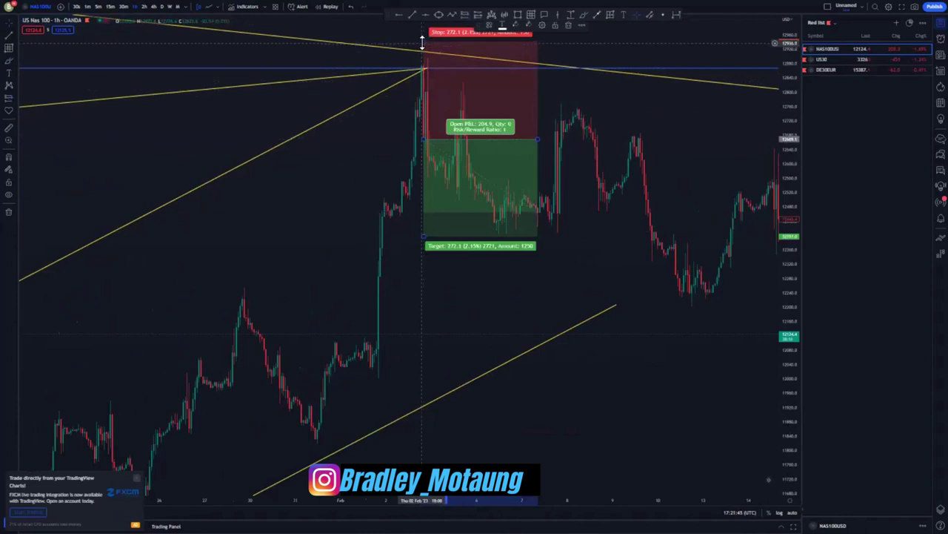
Lower the short position's stop to just above the February high, and delete the position
drag(424, 41, 425, 54)
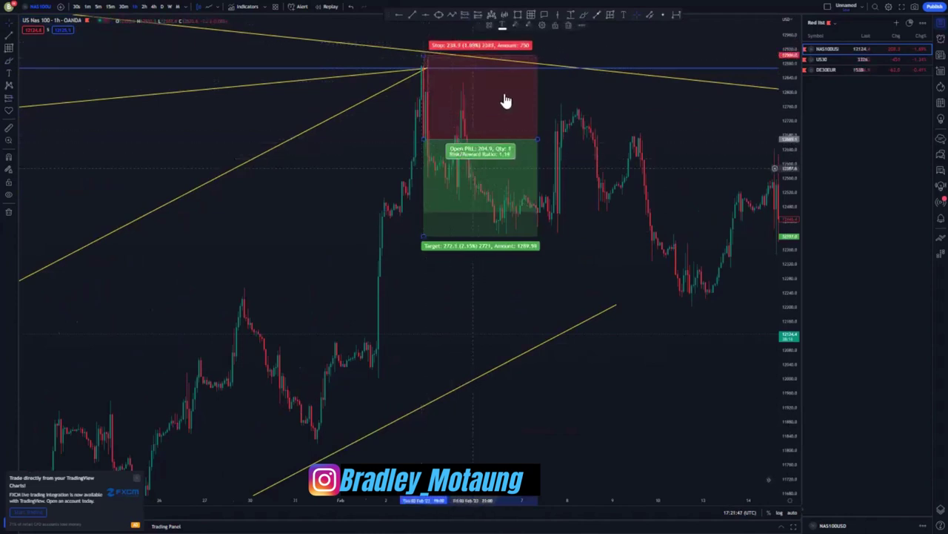
click(566, 25)
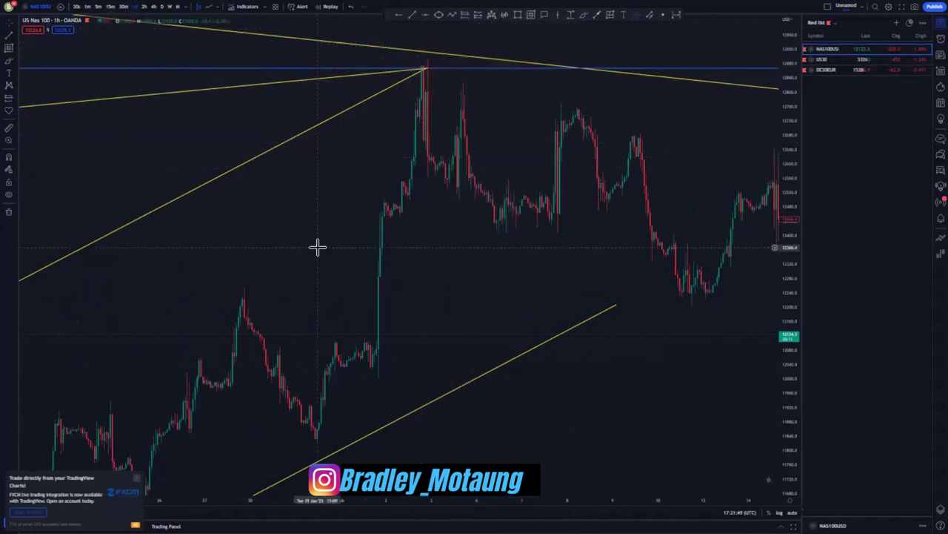
Switch the NAS100 chart to the 15-minute timeframe and frame the candles around the February high
scroll(318, 247, down, 3)
scroll(175, 87, up, 2)
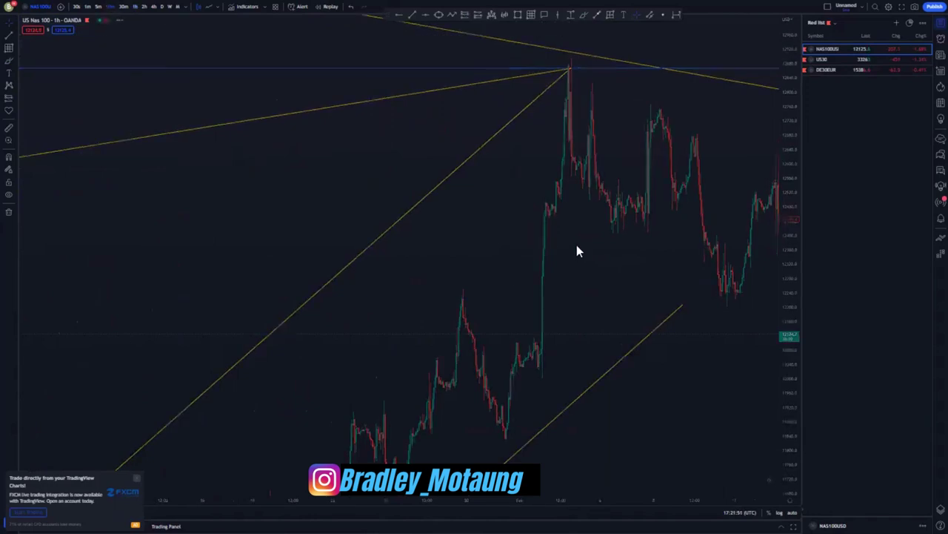
text(15)
key(Return)
scroll(601, 296, down, 2)
scroll(601, 295, down, 5)
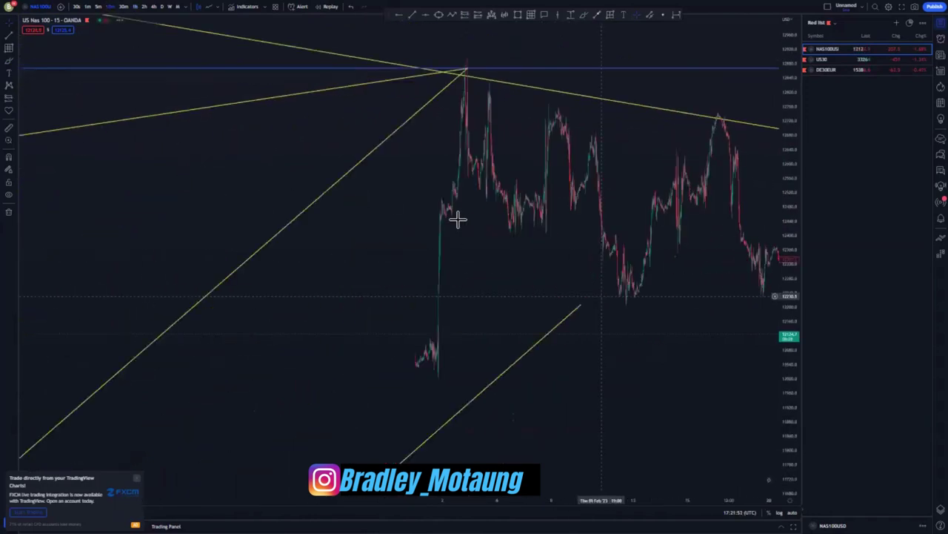
drag(479, 220, 635, 220)
scroll(533, 299, up, 5)
drag(411, 223, 561, 237)
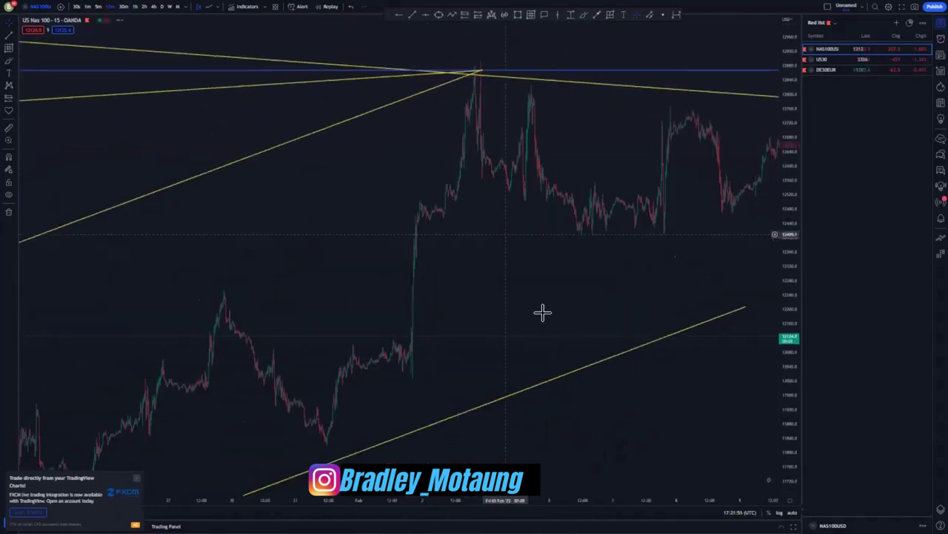
scroll(542, 311, up, 6)
scroll(567, 214, left, 3)
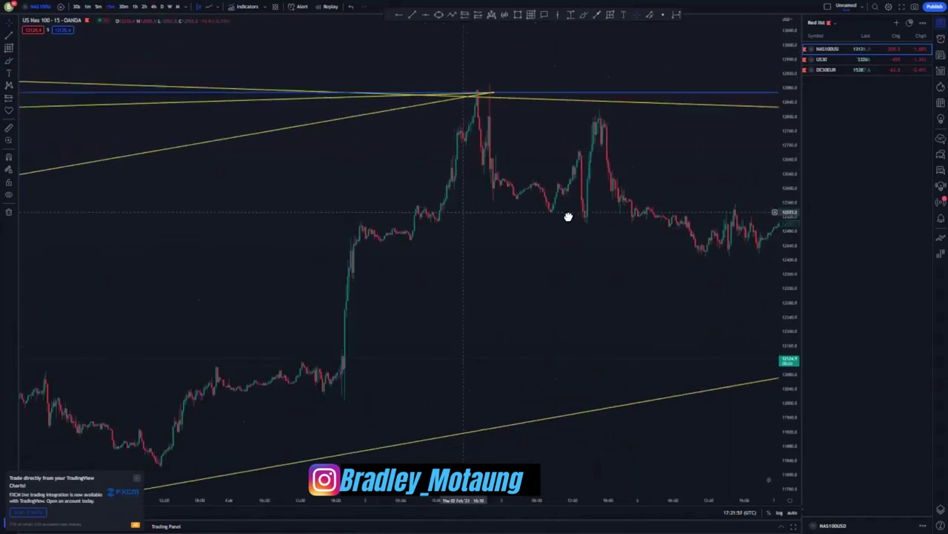
scroll(567, 229, up, 2)
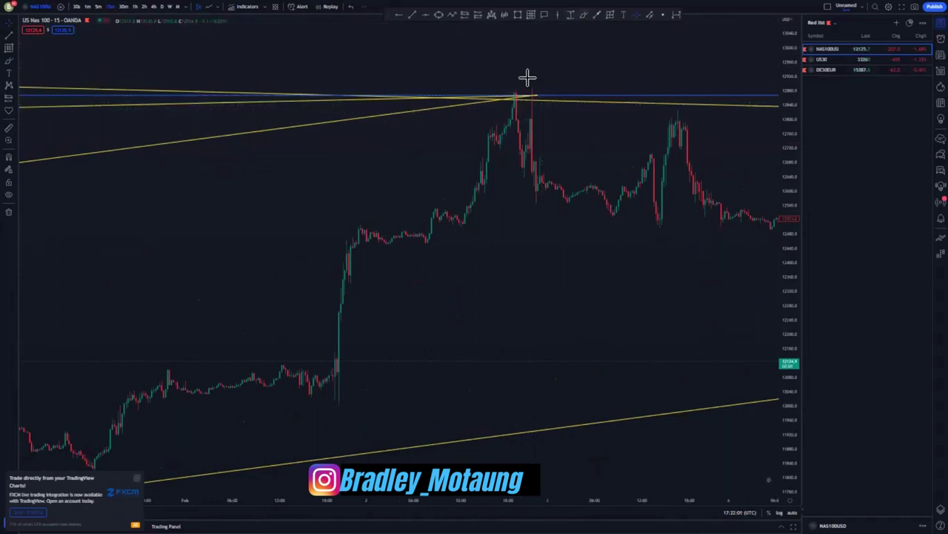
Brush a circle around the first peak of the February high on the 15-minute chart, and delete it
drag(507, 113, 520, 84)
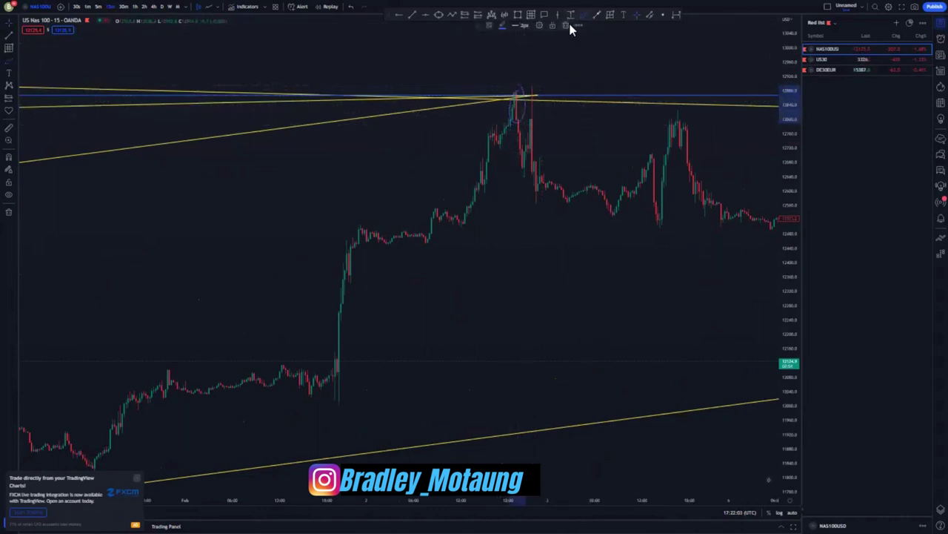
Place a short position just after the February peak with its entry at about 12,799 and its stop at about 12,902
click(467, 13)
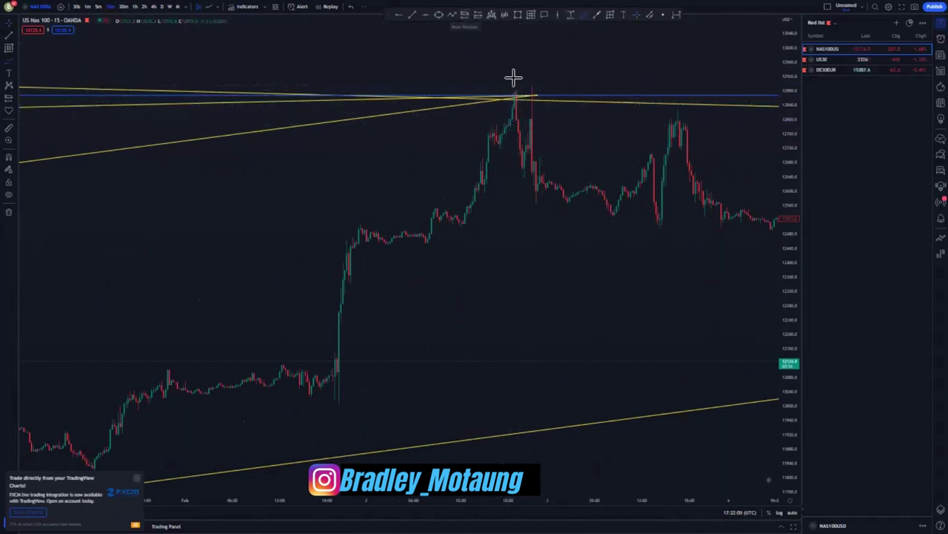
click(517, 119)
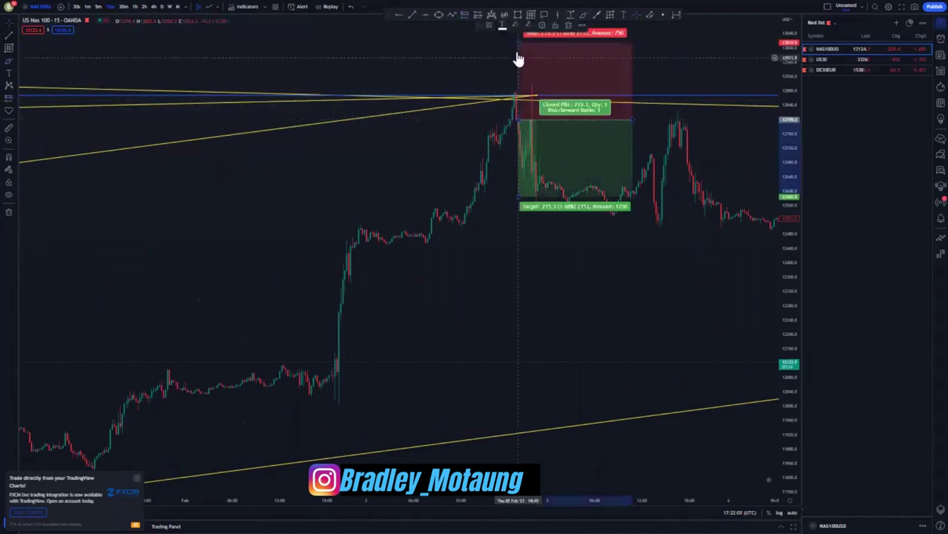
drag(516, 42, 519, 83)
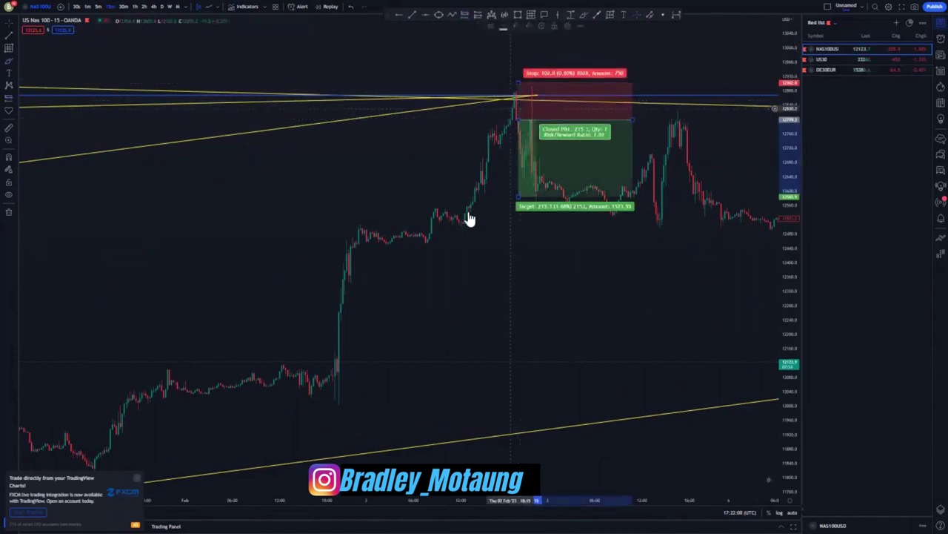
click(499, 195)
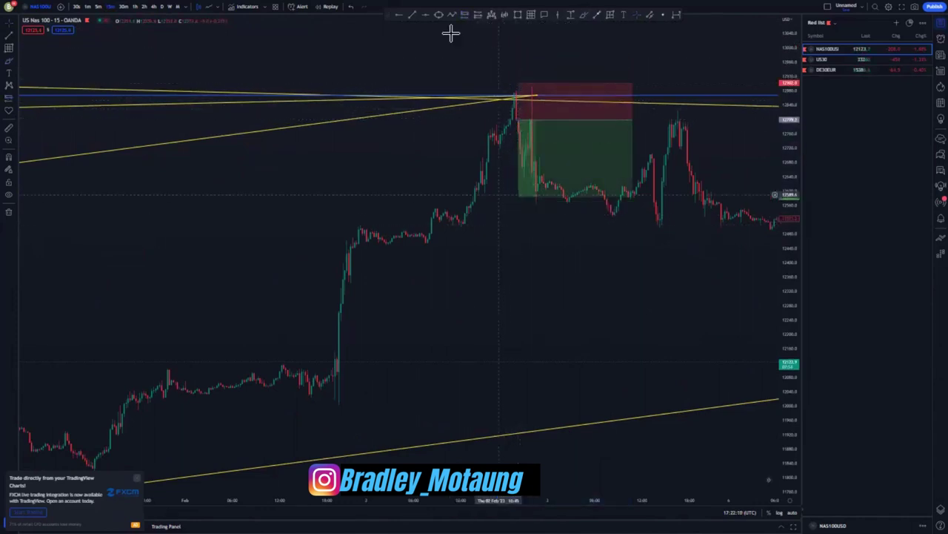
Draw two steep rising trend lines, above and below the final 2 February rally into the high
click(445, 206)
click(510, 92)
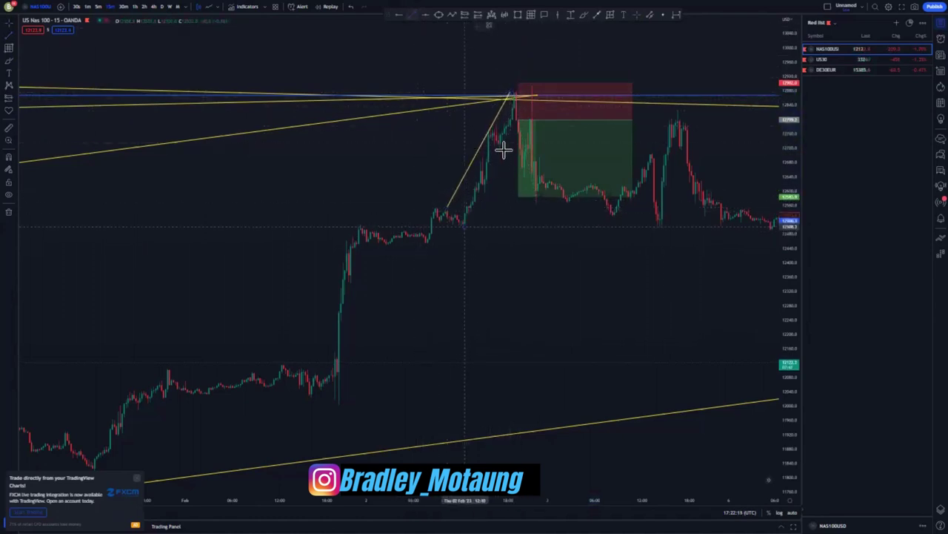
click(465, 223)
click(516, 114)
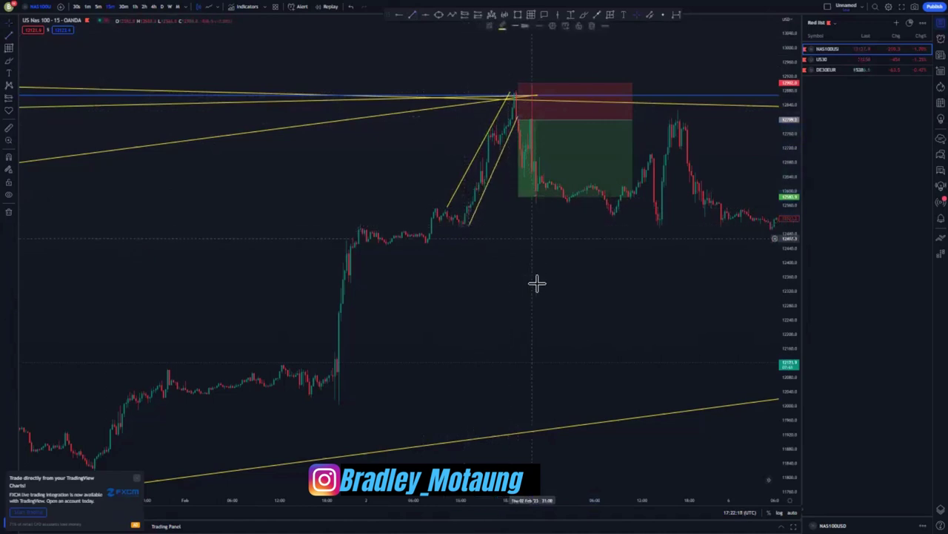
Move the short position's entry down to about 12,777, with its stop at about 12,902
scroll(605, 314, up, 2)
drag(581, 309, 436, 304)
scroll(452, 309, down, 5)
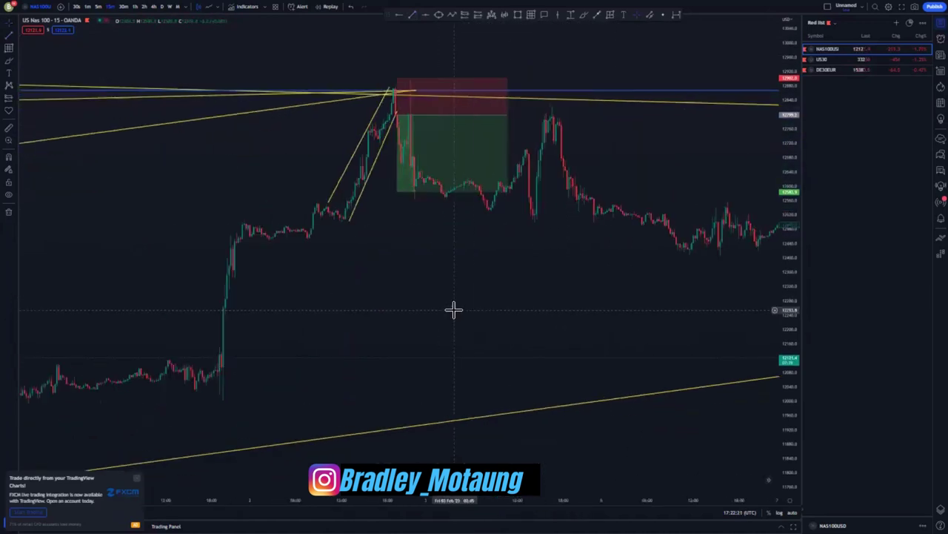
scroll(566, 318, up, 2)
scroll(395, 146, up, 2)
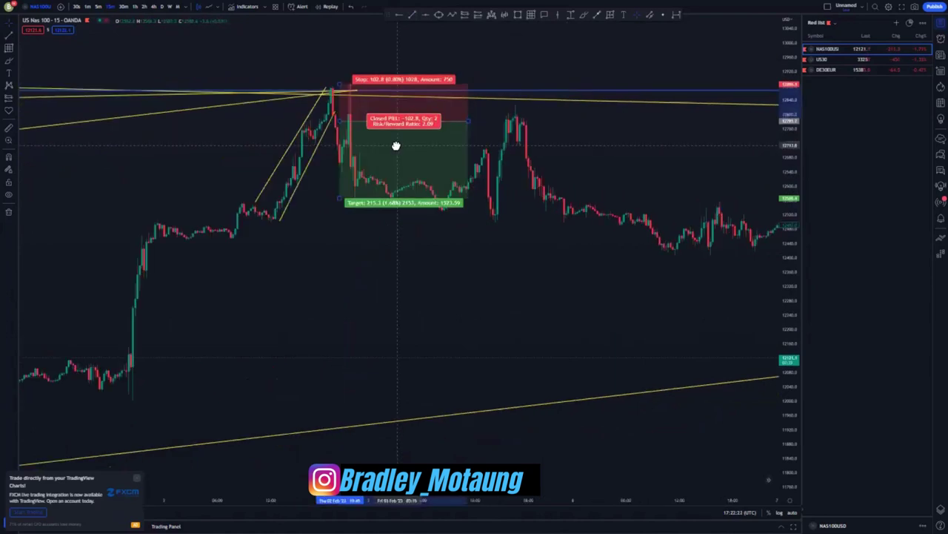
click(393, 147)
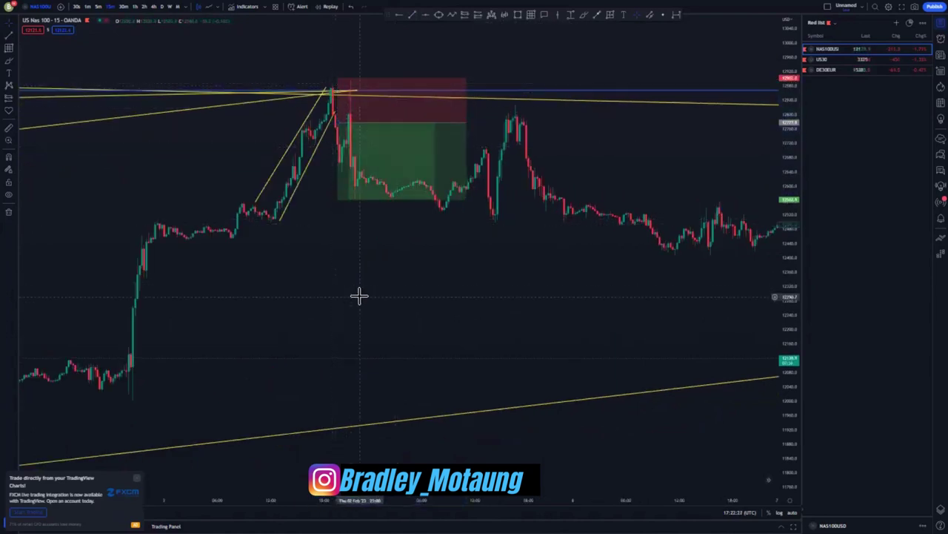
Extend the short position's target down to the current price level at about 12,121
drag(360, 296, 373, 268)
scroll(483, 260, down, 6)
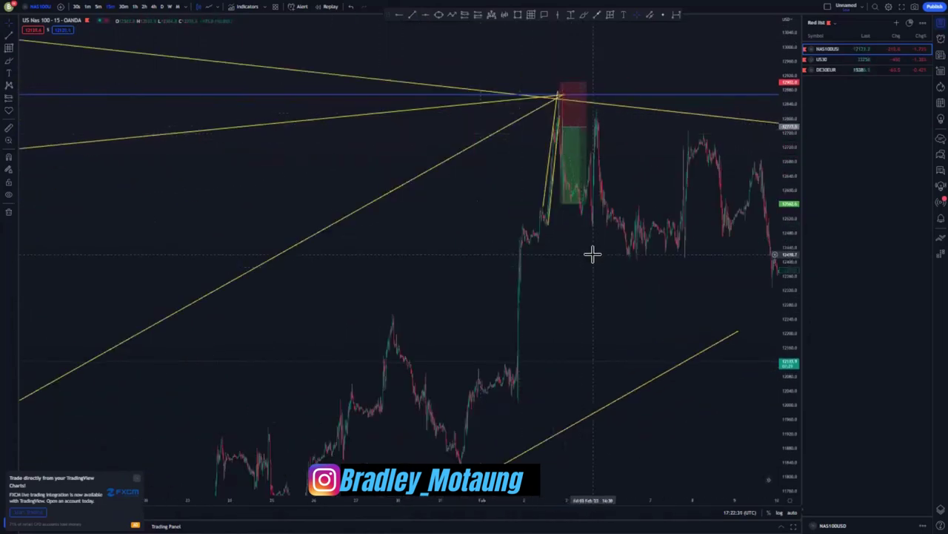
scroll(597, 269, down, 2)
drag(598, 272, 419, 216)
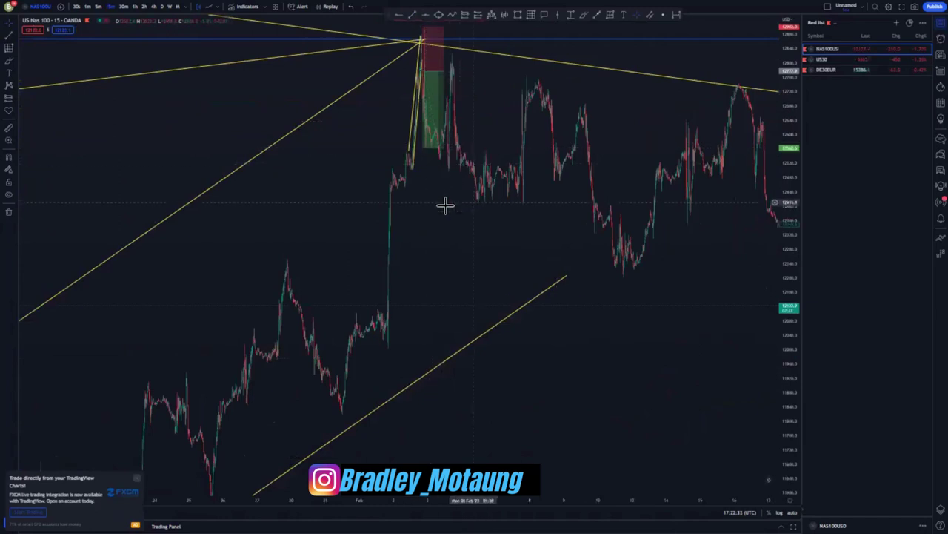
mouse_move(427, 154)
drag(424, 148, 423, 304)
Switch the chart back to the 1-hour timeframe and frame the short position together with the price action that follows it
drag(792, 160, 788, 359)
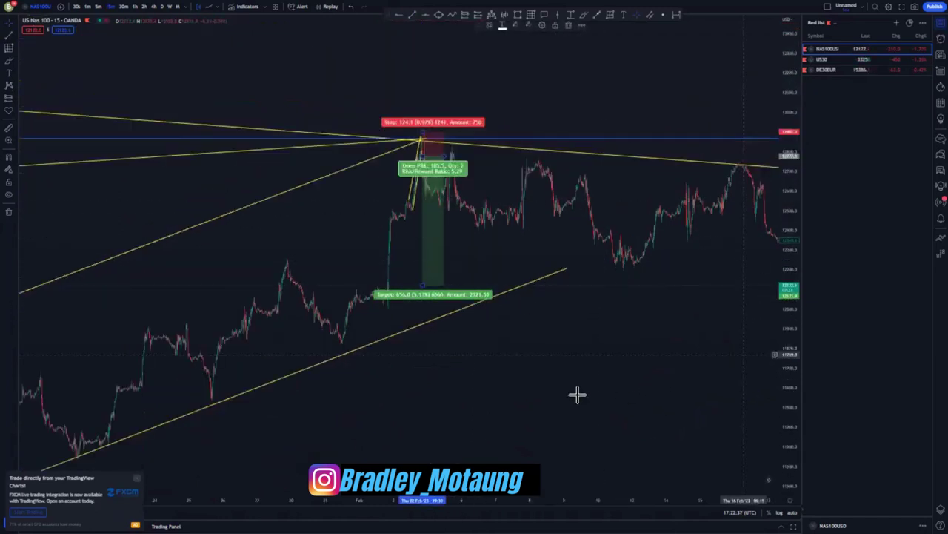
drag(578, 393, 409, 379)
scroll(421, 329, down, 3)
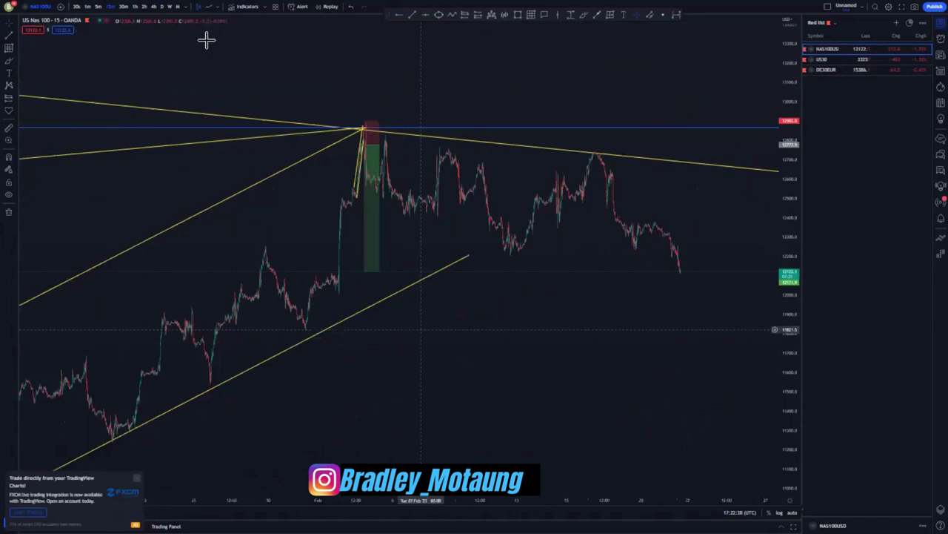
click(136, 7)
scroll(673, 344, up, 4)
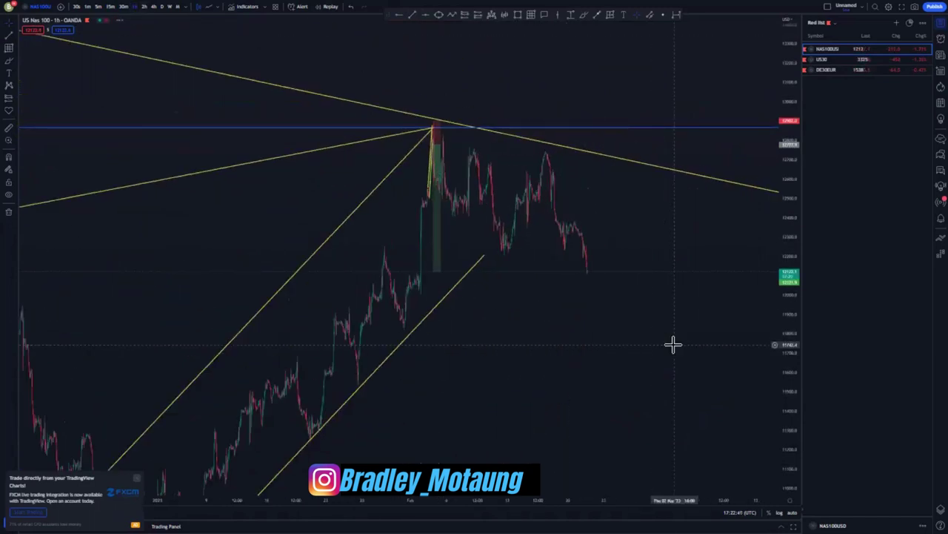
scroll(673, 344, up, 4)
drag(575, 338, 717, 330)
scroll(718, 347, up, 3)
drag(453, 334, 659, 336)
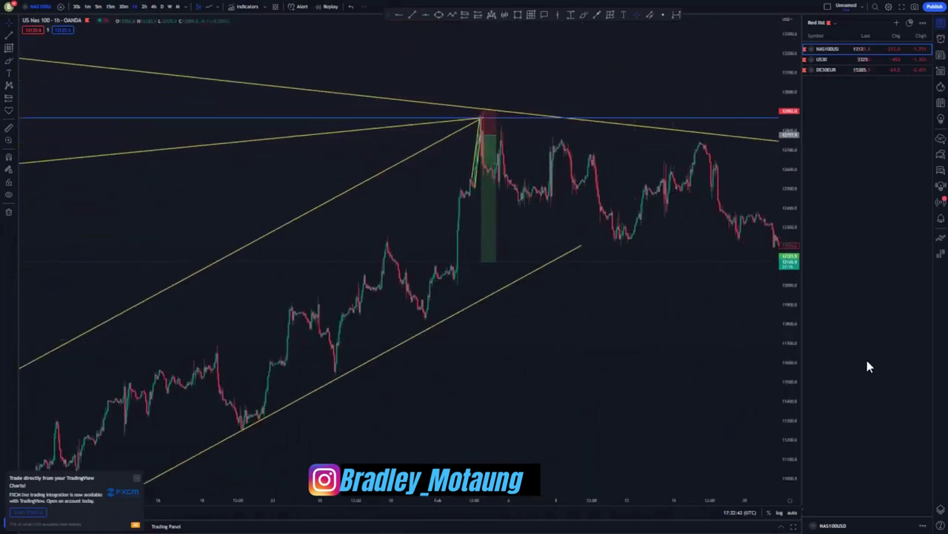
drag(796, 361, 794, 274)
scroll(716, 344, up, 3)
drag(595, 315, 591, 340)
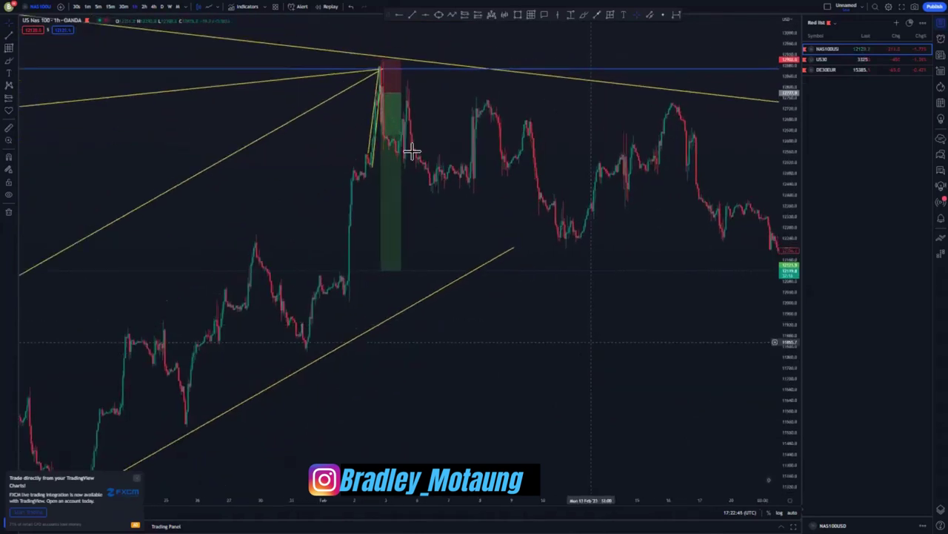
Draw two falling trend lines, one from the 3 February high to the 8 February high and one beneath the lows
click(400, 92)
click(412, 15)
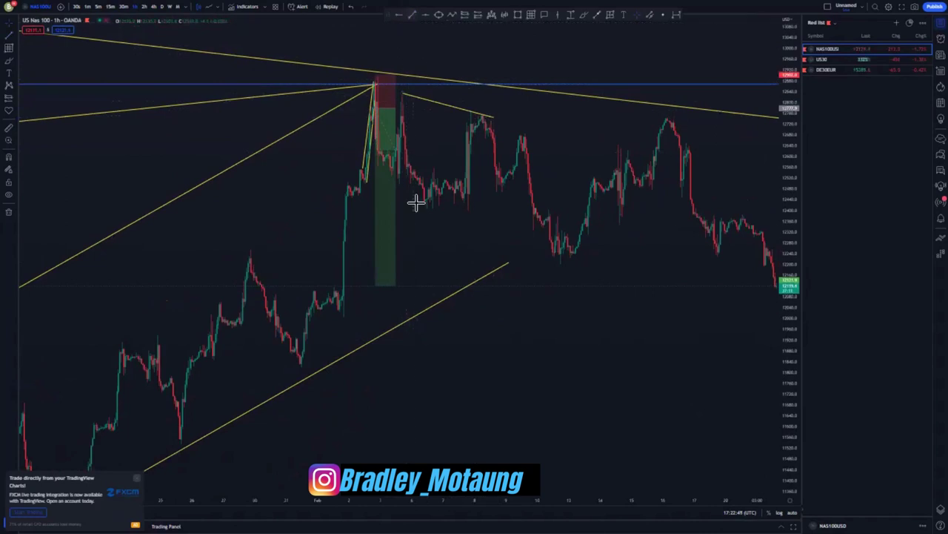
click(395, 182)
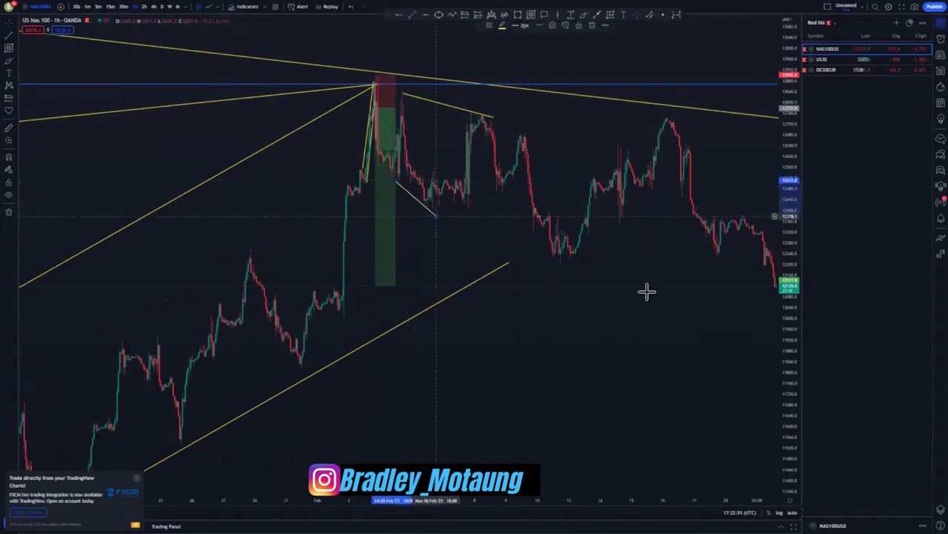
click(437, 215)
Draw a rising channel of two trend lines around the 10 to 16 February upswing, and adjust the lower line onto the lows
click(531, 179)
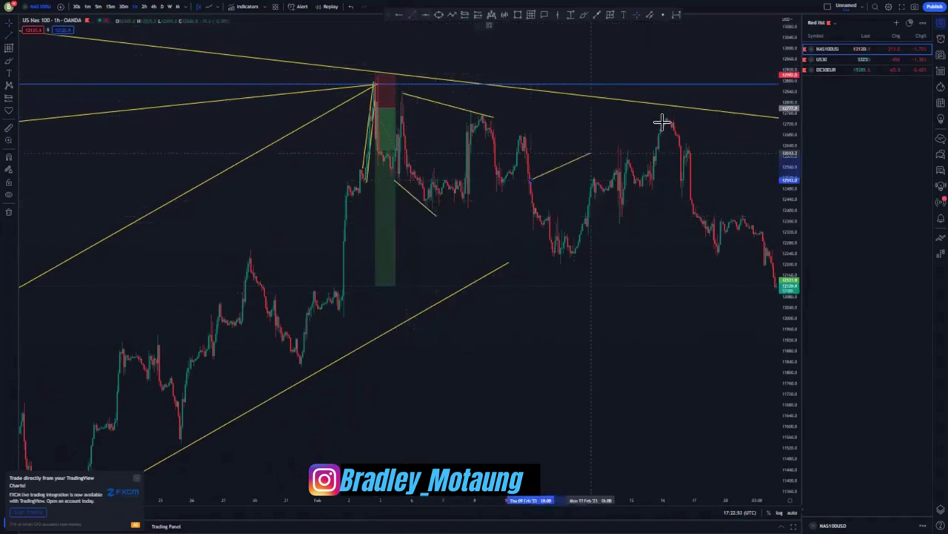
click(670, 114)
click(674, 139)
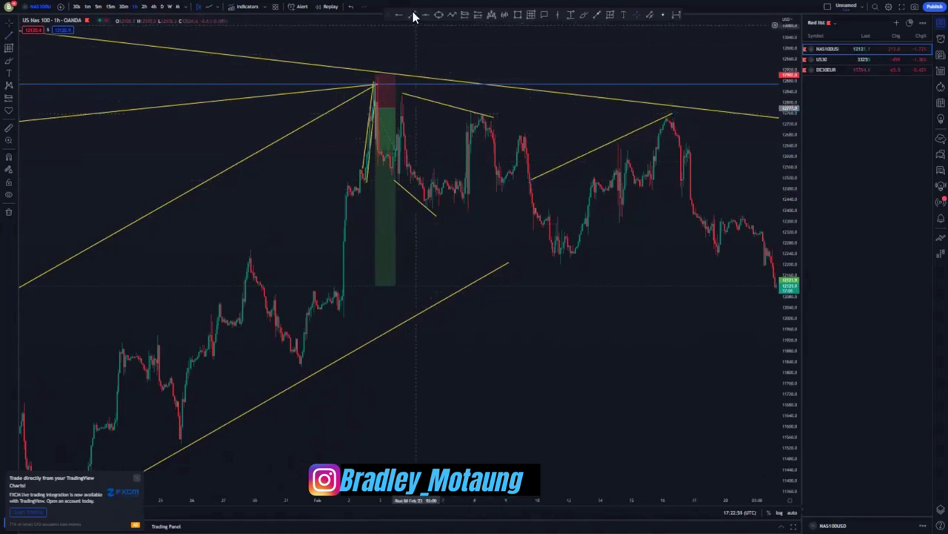
click(565, 267)
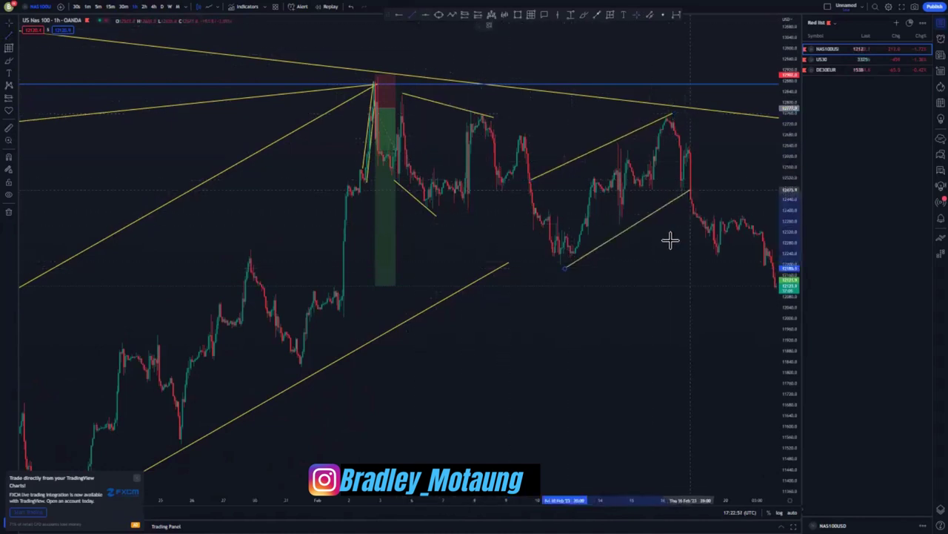
drag(564, 267, 560, 265)
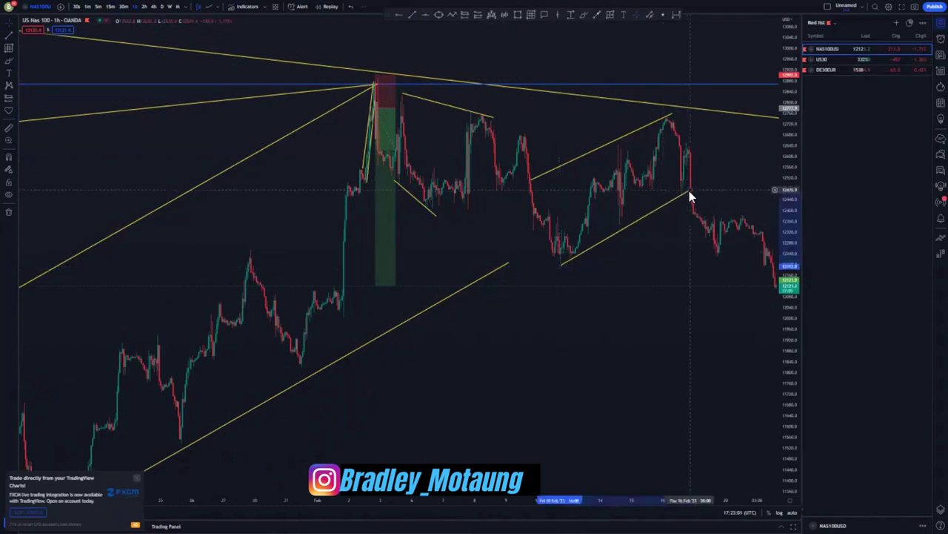
click(559, 264)
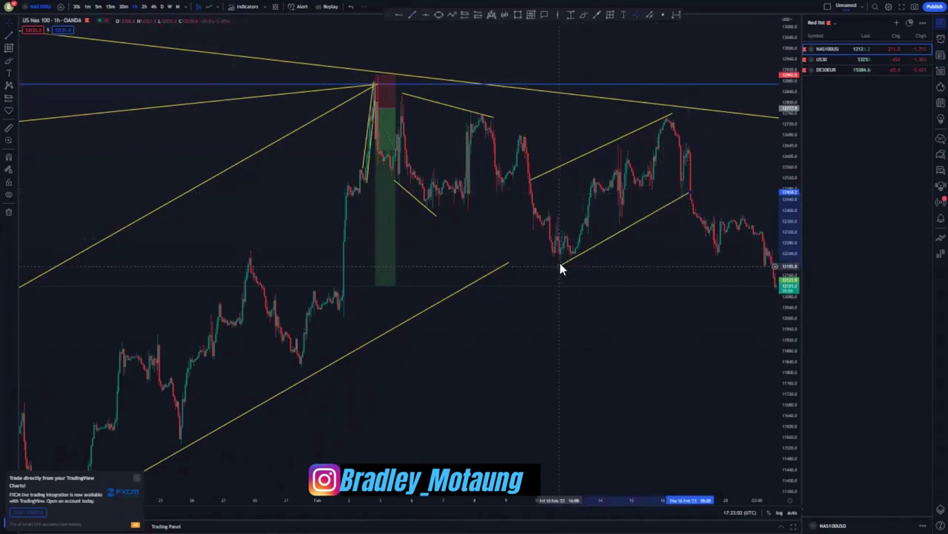
Add a horizontal ray starting at the 9 February high at about 12,687
click(401, 13)
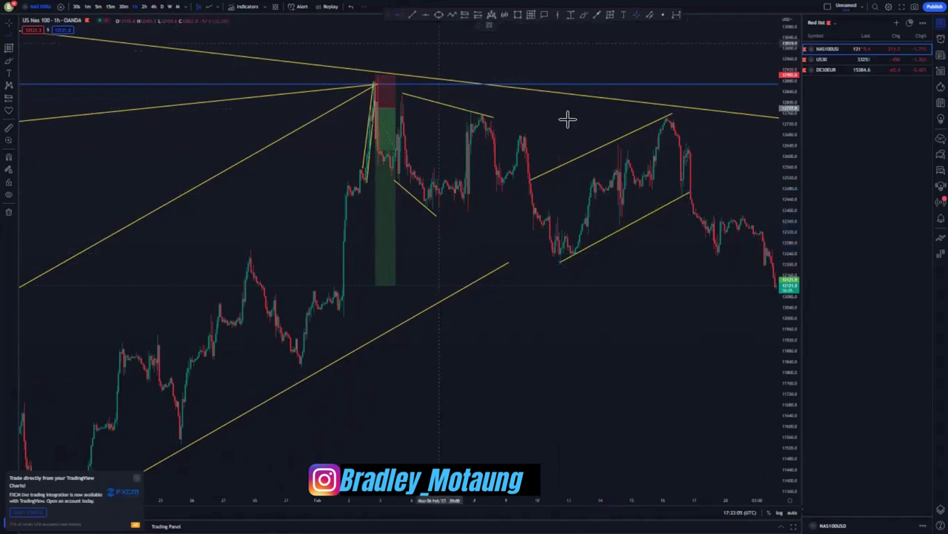
click(522, 132)
click(522, 132)
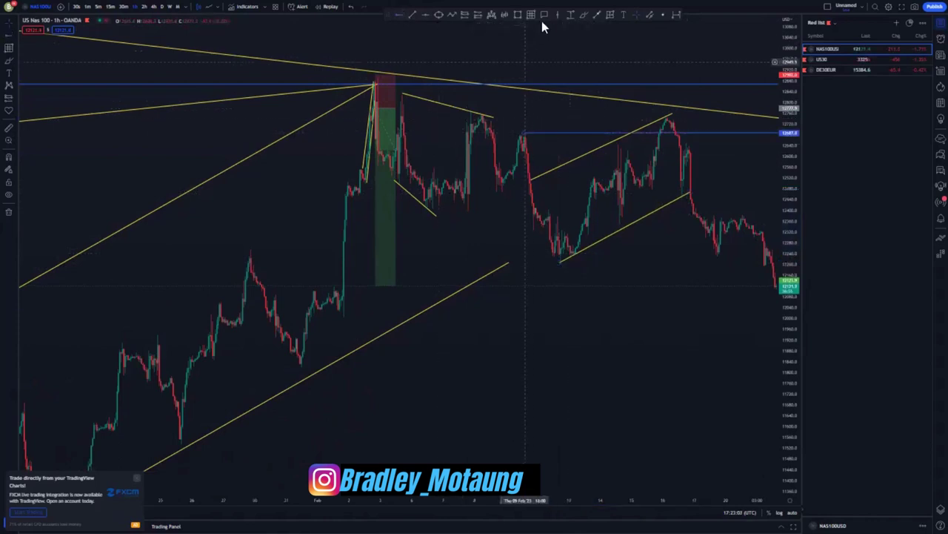
Draw a small rectangle marking the zone at the 9 February high where the horizontal ray starts
click(520, 16)
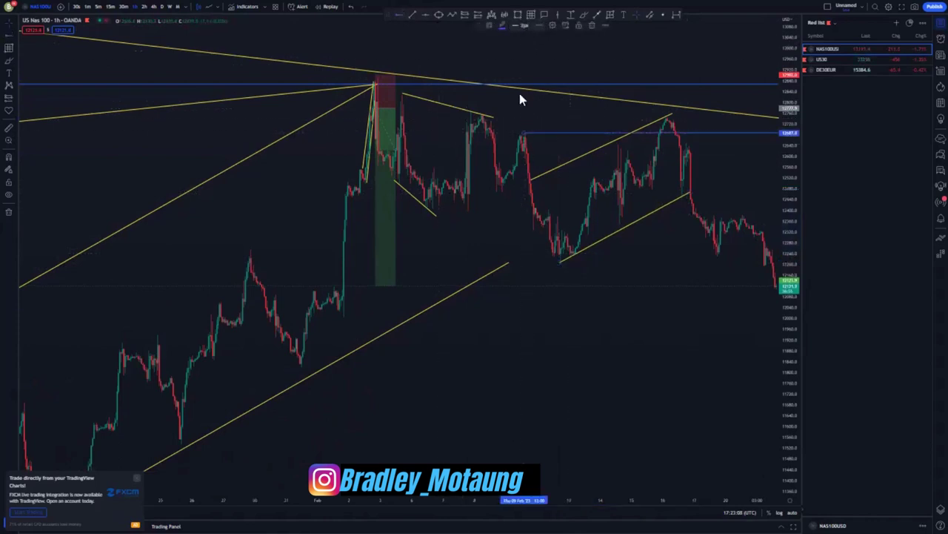
click(534, 138)
drag(677, 294, 672, 296)
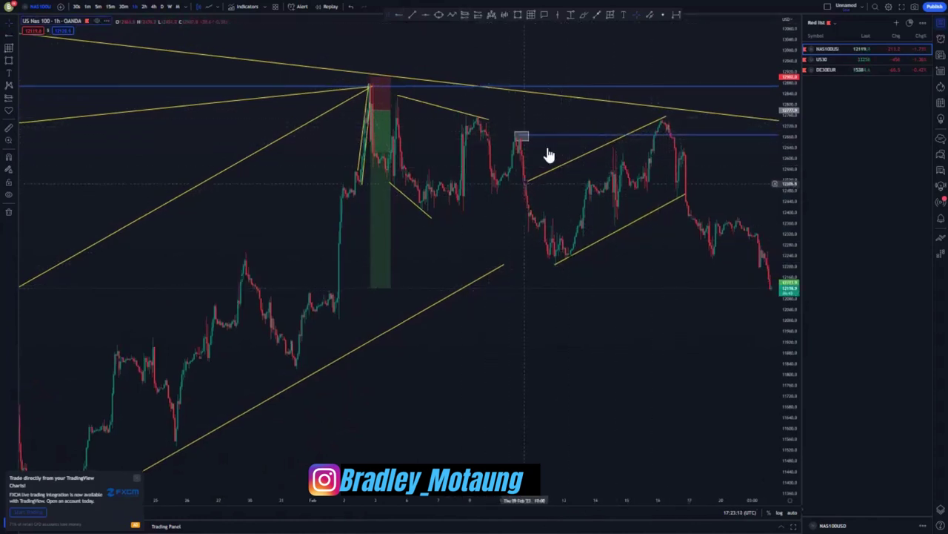
Circle the touch points along the rising channel's upper line with the brush, and delete the circles
click(522, 184)
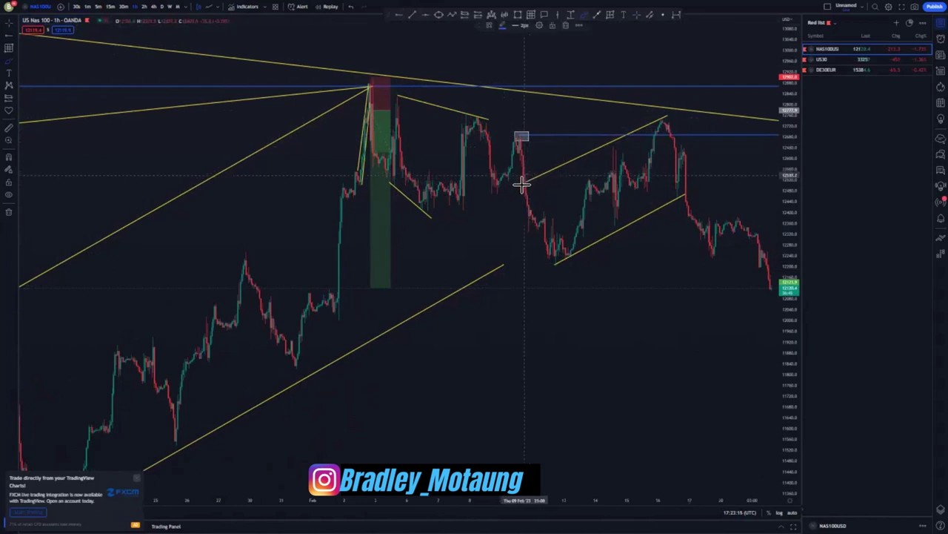
click(602, 142)
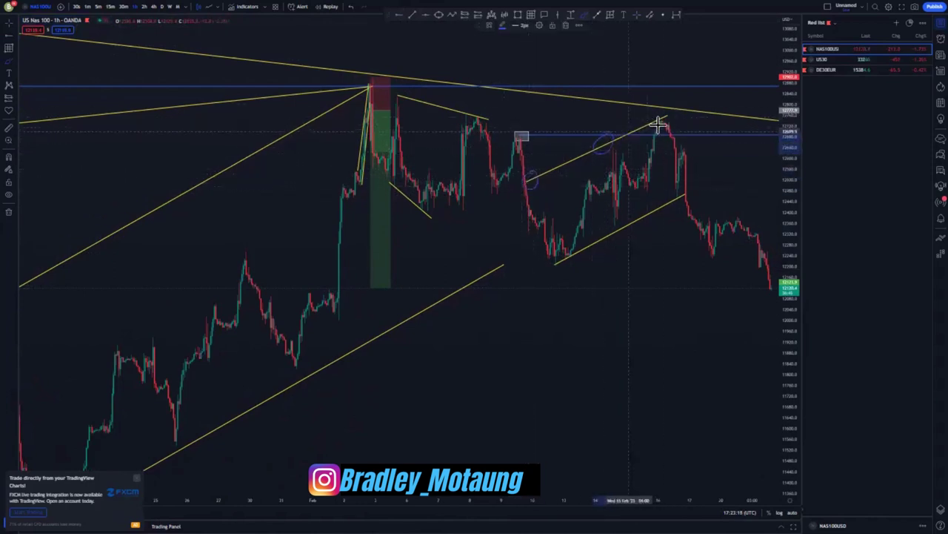
mouse_move(663, 111)
mouse_down()
mouse_move(648, 108)
mouse_move(663, 102)
mouse_up()
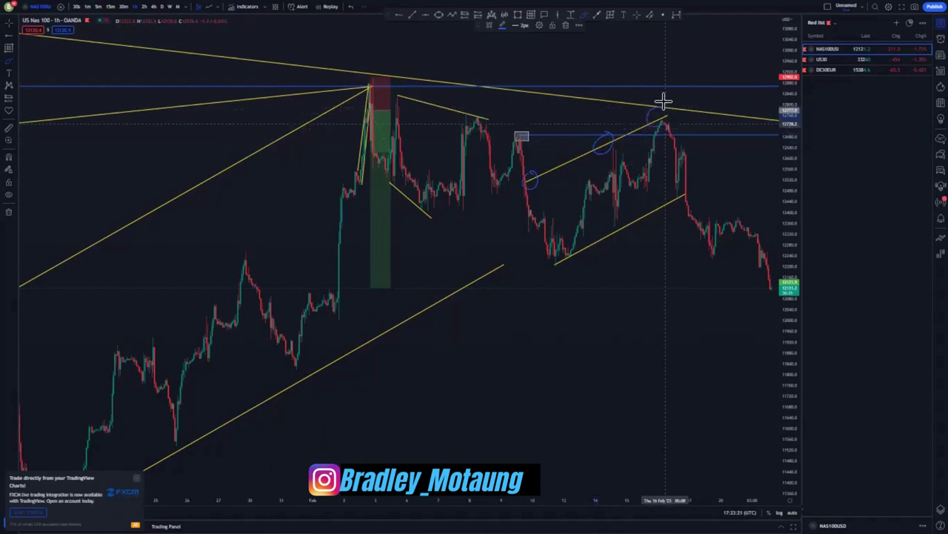
click(565, 25)
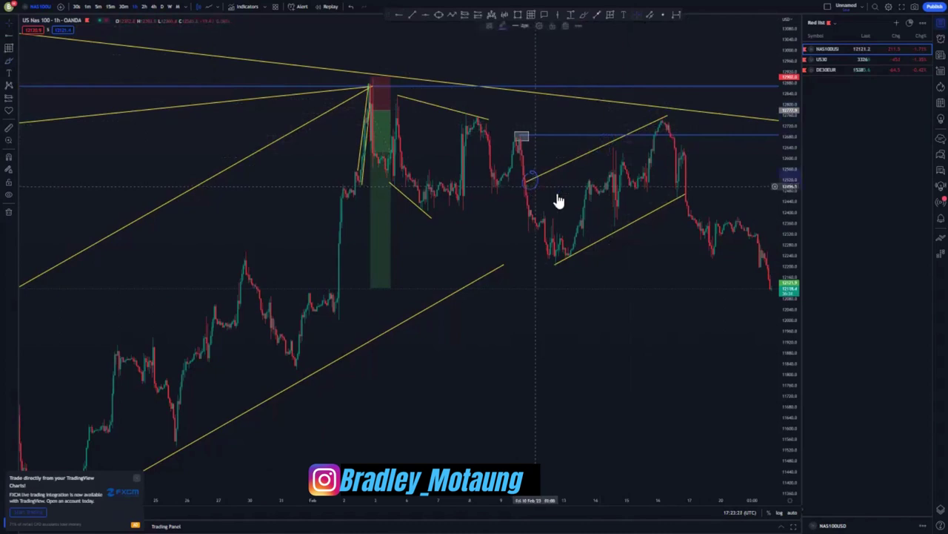
Draw a small rectangle marking the zone at the 16 February high
drag(656, 141, 592, 145)
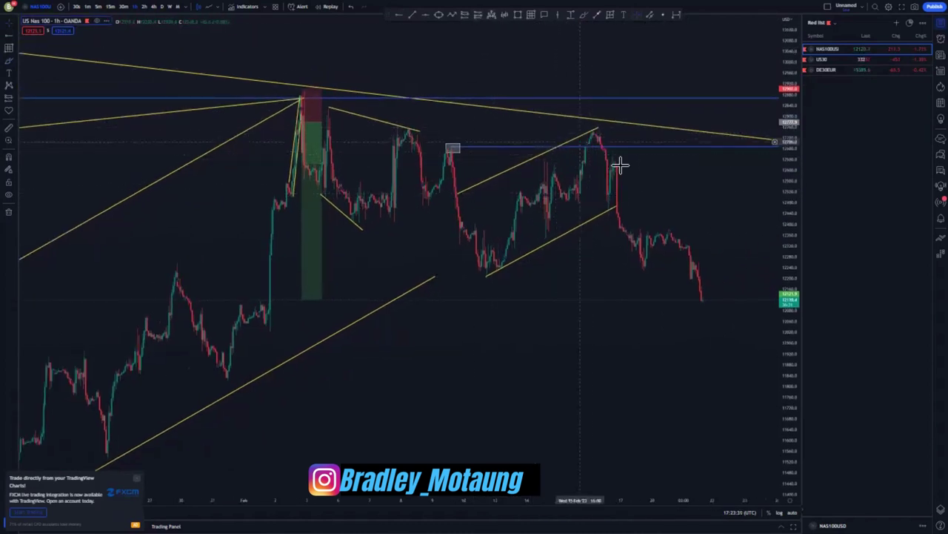
scroll(739, 180, up, 5)
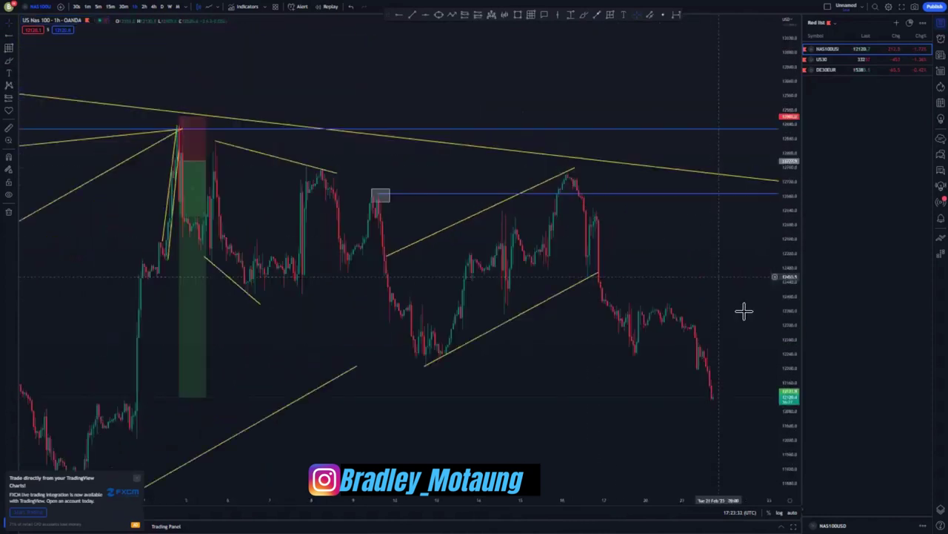
scroll(744, 311, up, 5)
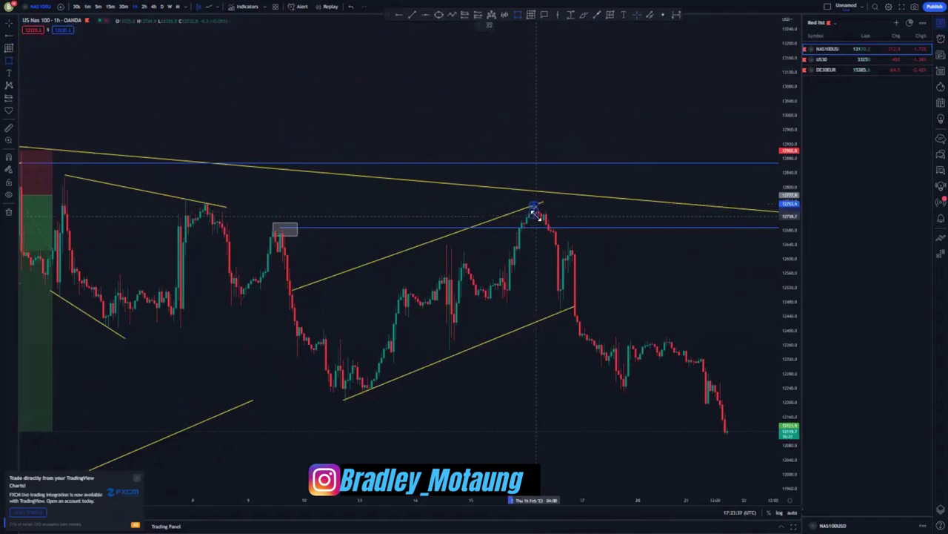
Place a short position at the 16 February high and set its stop about 85 points above the entry
click(463, 16)
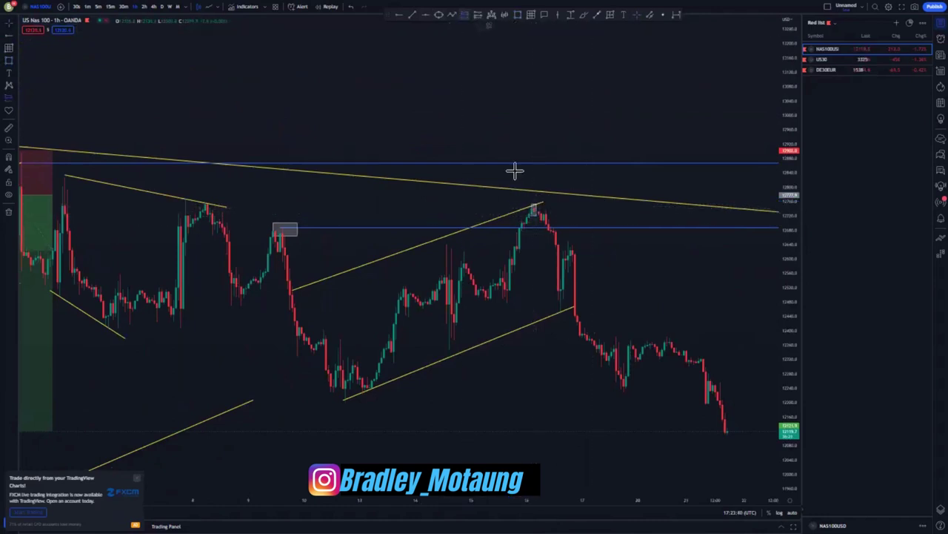
click(537, 215)
drag(537, 157, 539, 185)
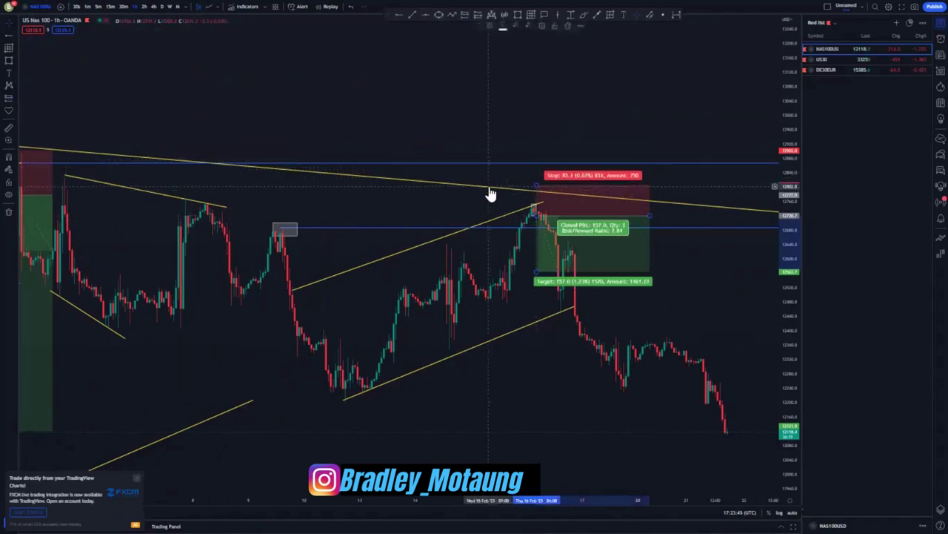
Lower the new short position's target to about 12,207, near the 10 February low
scroll(613, 212, down, 3)
drag(693, 300, 489, 236)
scroll(606, 230, down, 5)
drag(786, 142, 786, 237)
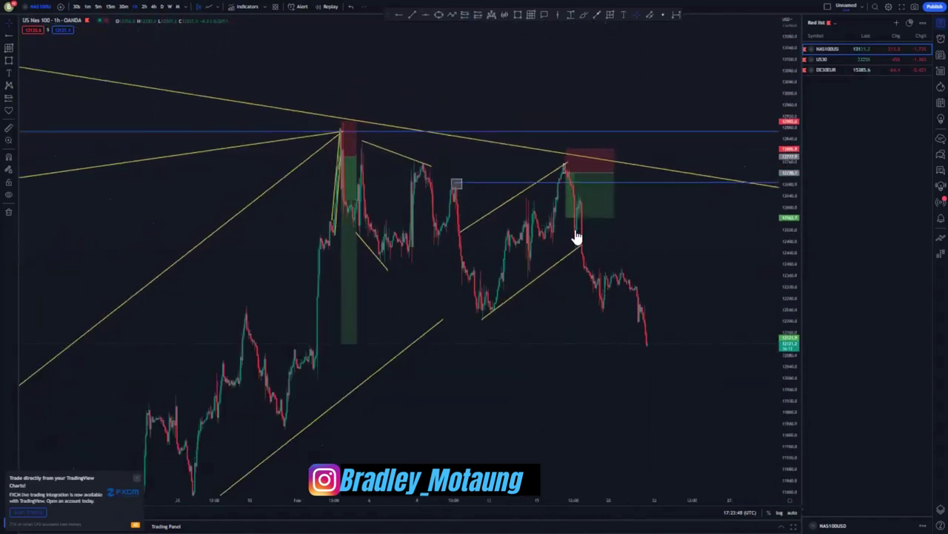
drag(568, 235, 597, 246)
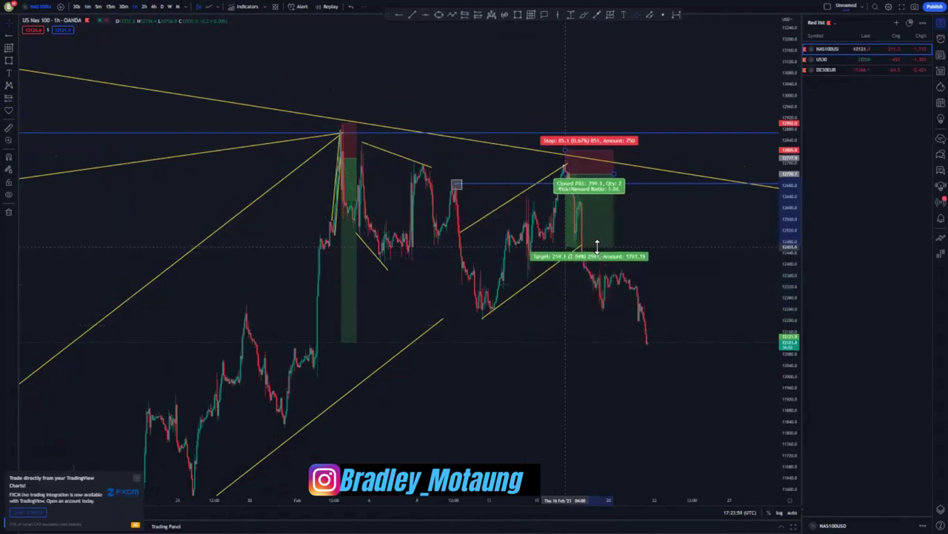
drag(601, 294, 613, 317)
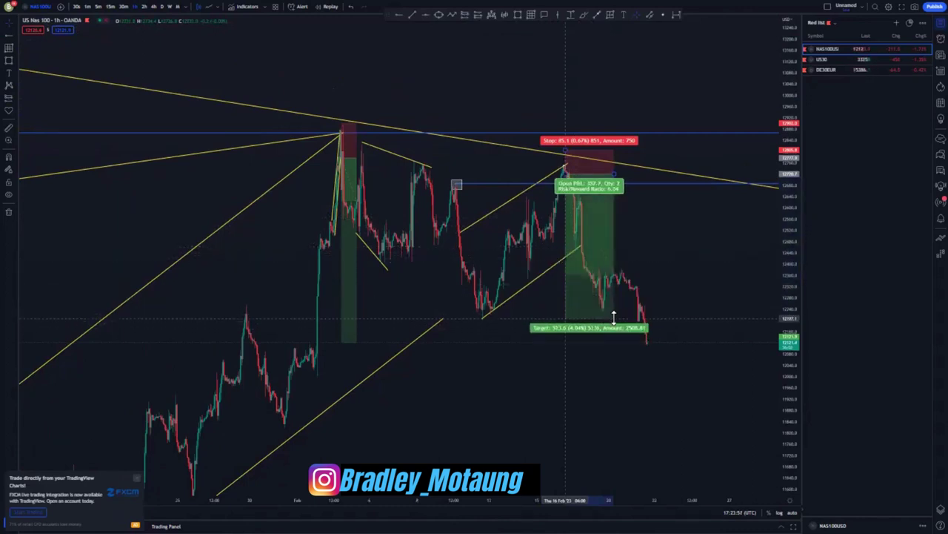
Lower the 16 February short position's target to about 10,724, just beneath the long rising support line
scroll(724, 320, down, 2)
scroll(576, 288, up, 2)
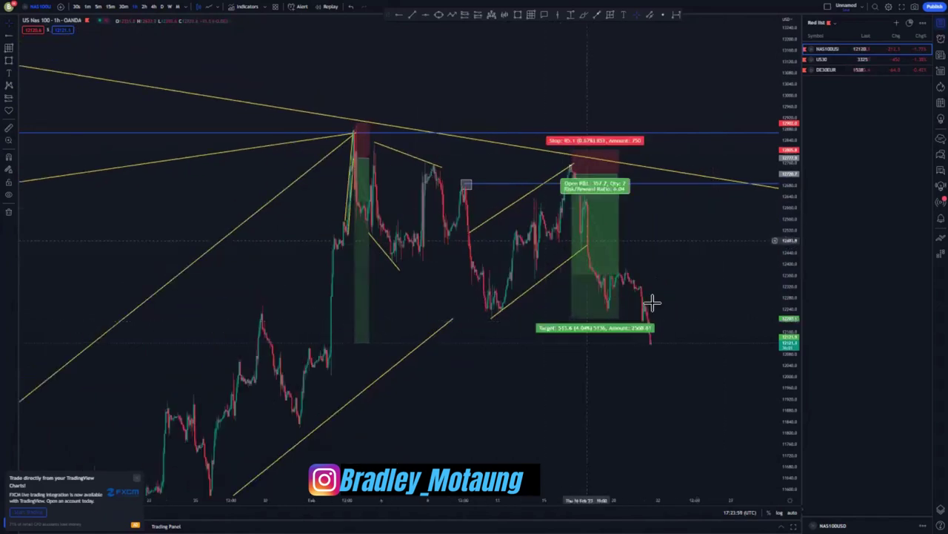
drag(704, 316, 628, 270)
scroll(623, 271, down, 2)
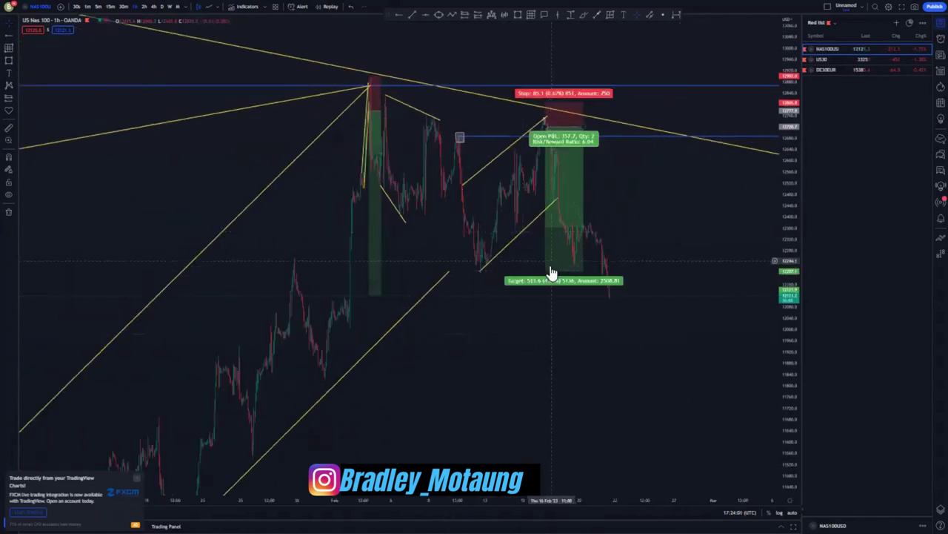
scroll(674, 302, down, 5)
drag(780, 195, 771, 355)
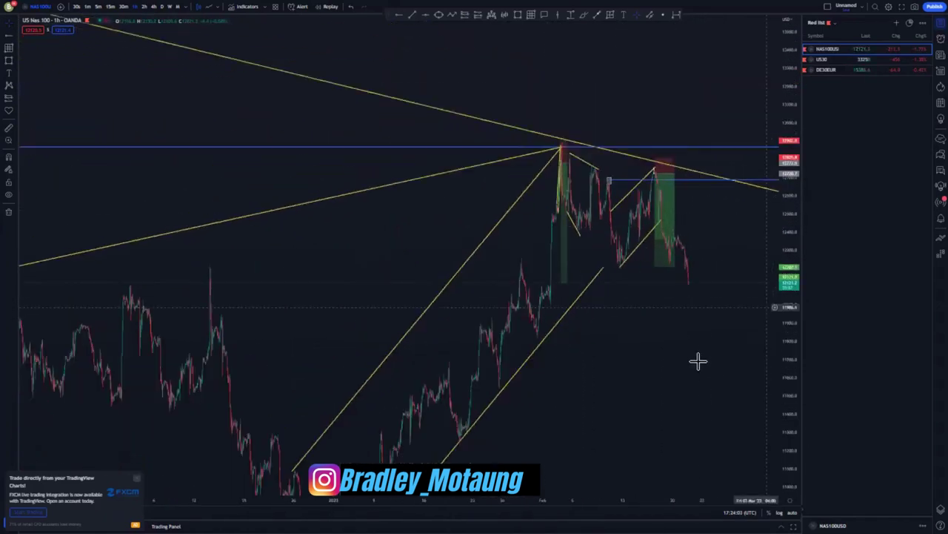
drag(687, 341, 654, 229)
scroll(654, 229, down, 3)
drag(792, 252, 792, 296)
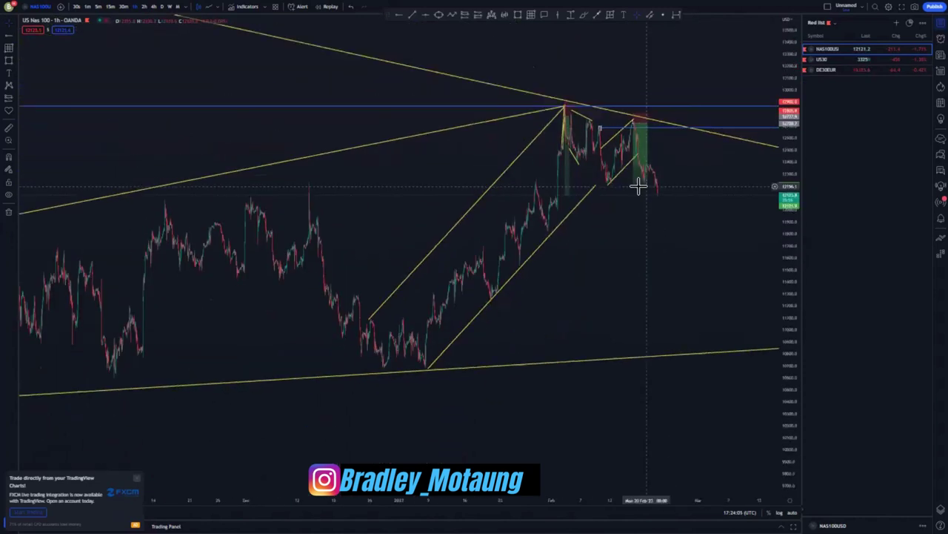
drag(635, 189, 644, 374)
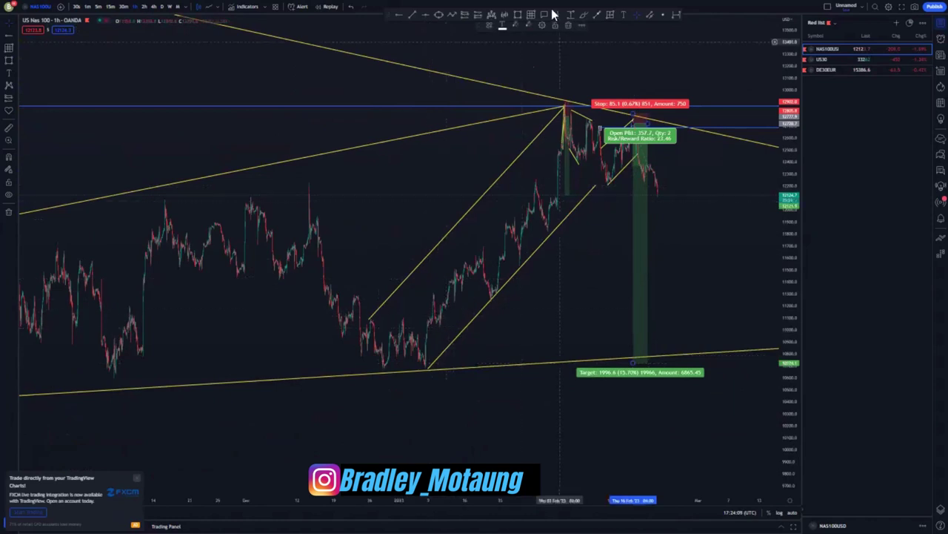
Sketch and delete a brush curve around the steep rising channel, and set the short position's target to about 10,776
mouse_move(565, 107)
mouse_down()
mouse_move(447, 188)
mouse_move(509, 307)
mouse_up()
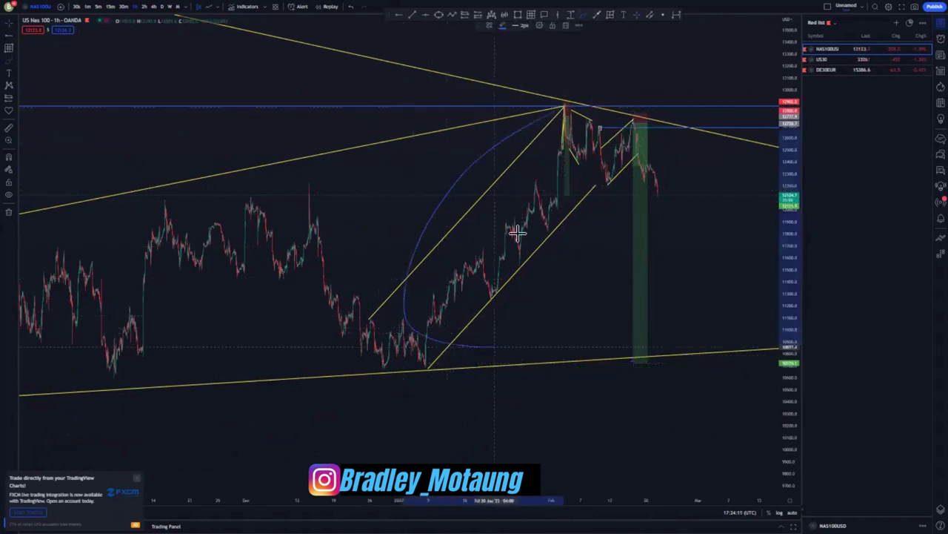
click(568, 25)
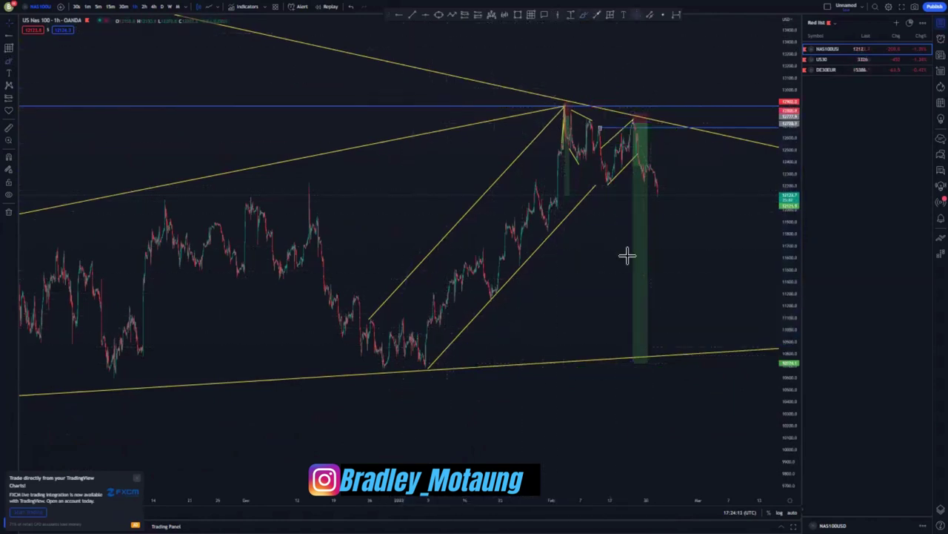
drag(633, 362, 633, 356)
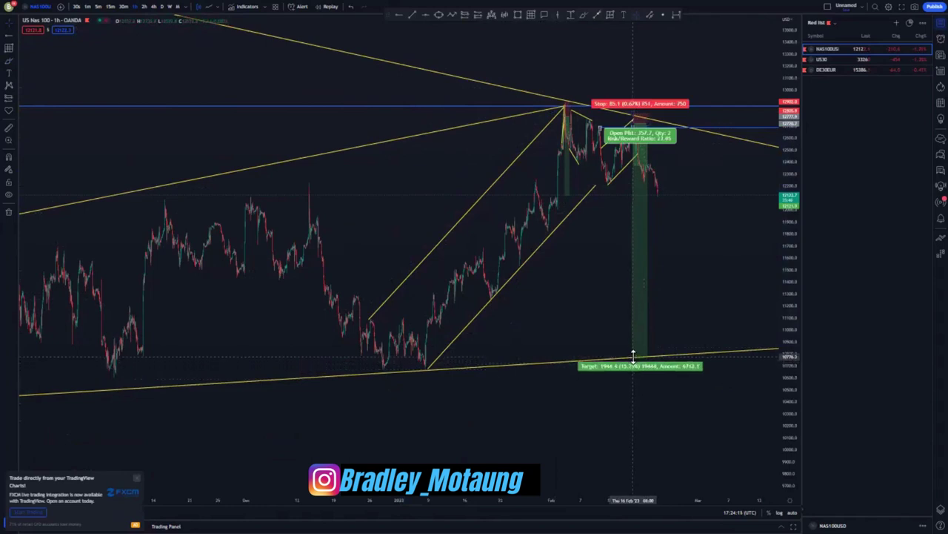
Extend the long falling lower trend line forward in time, ending at about 7,938
scroll(694, 440, down, 3)
scroll(695, 441, down, 5)
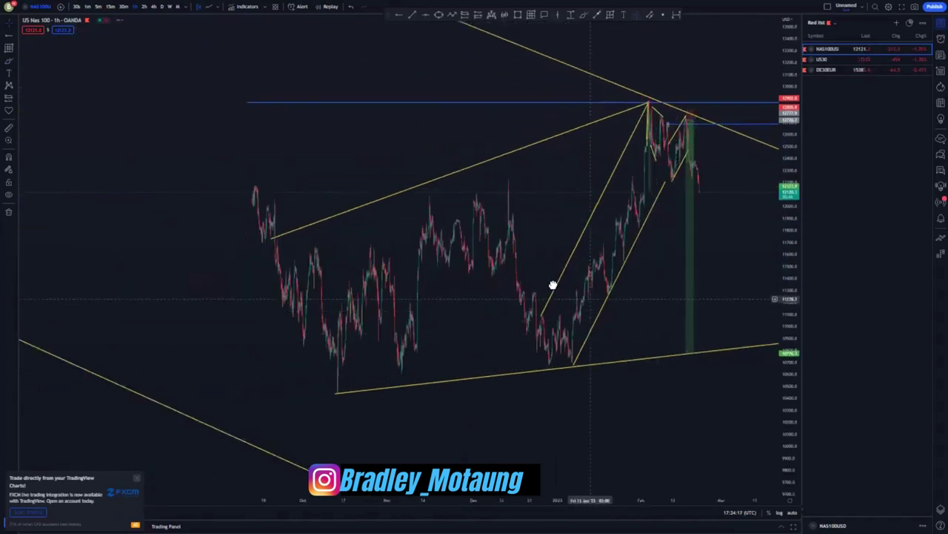
drag(788, 213, 787, 357)
drag(663, 342, 656, 280)
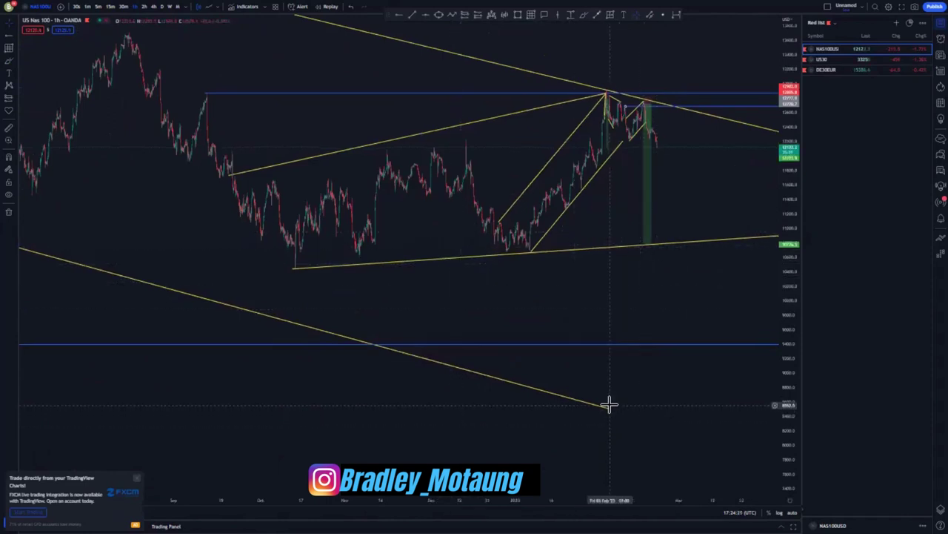
drag(610, 407, 775, 449)
Lower the 16 February short position's target to the falling lower trend line at about 8,446
click(650, 252)
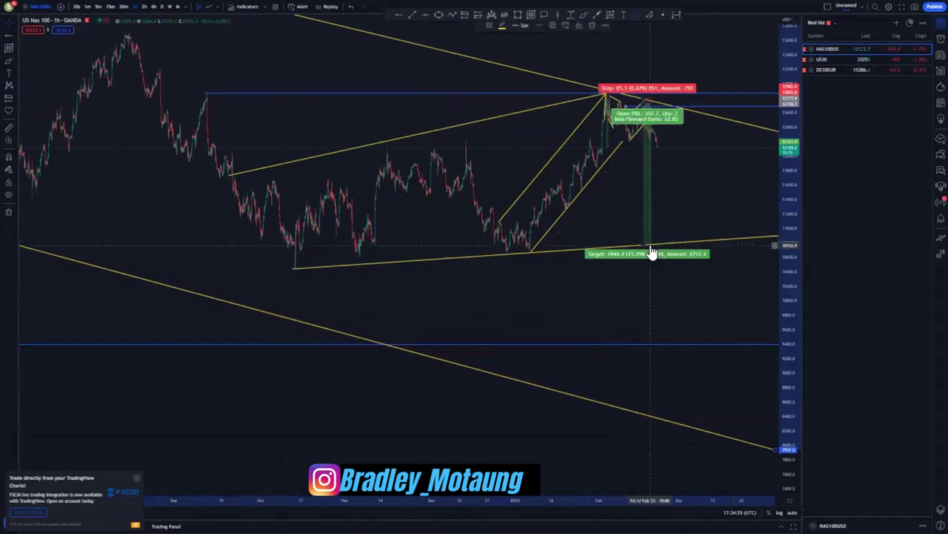
drag(643, 243, 649, 412)
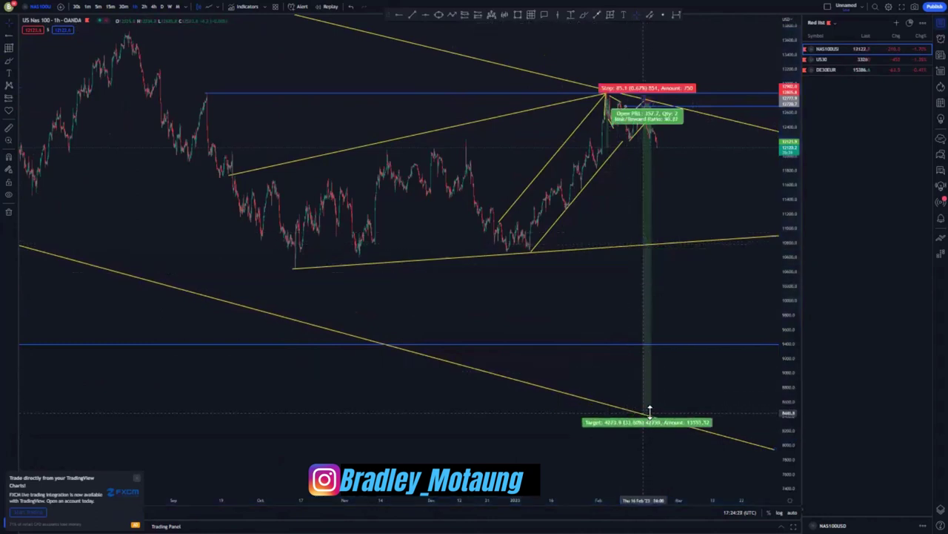
click(497, 320)
scroll(497, 320, up, 5)
drag(555, 168, 750, 203)
scroll(595, 232, up, 6)
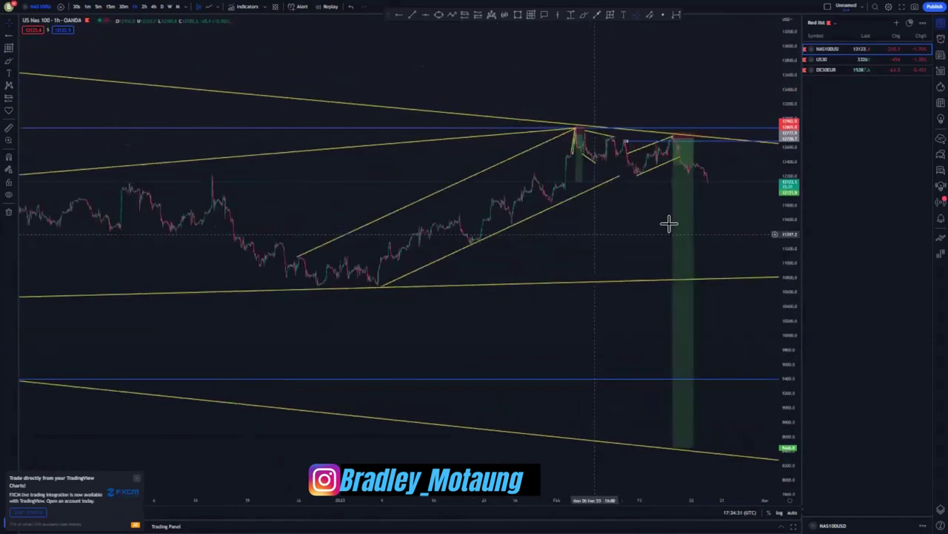
drag(786, 338, 784, 256)
scroll(752, 254, up, 3)
drag(403, 221, 212, 309)
scroll(513, 279, up, 5)
drag(788, 399, 751, 238)
drag(643, 236, 686, 333)
click(539, 115)
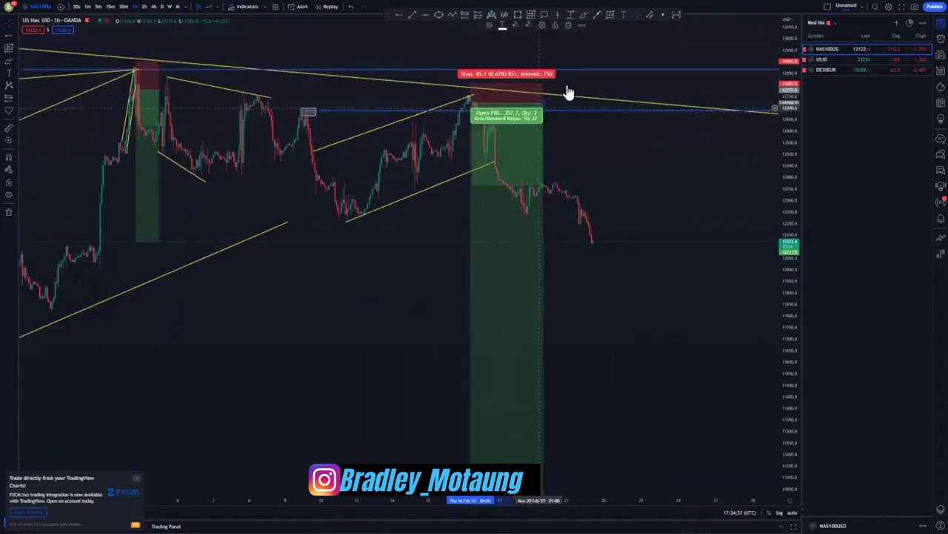
click(351, 6)
click(351, 7)
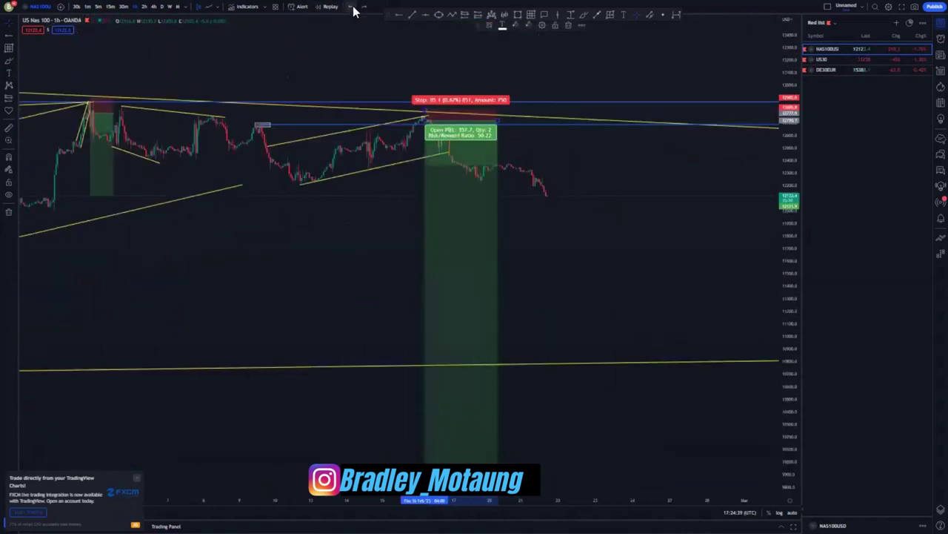
click(351, 7)
click(351, 6)
click(353, 10)
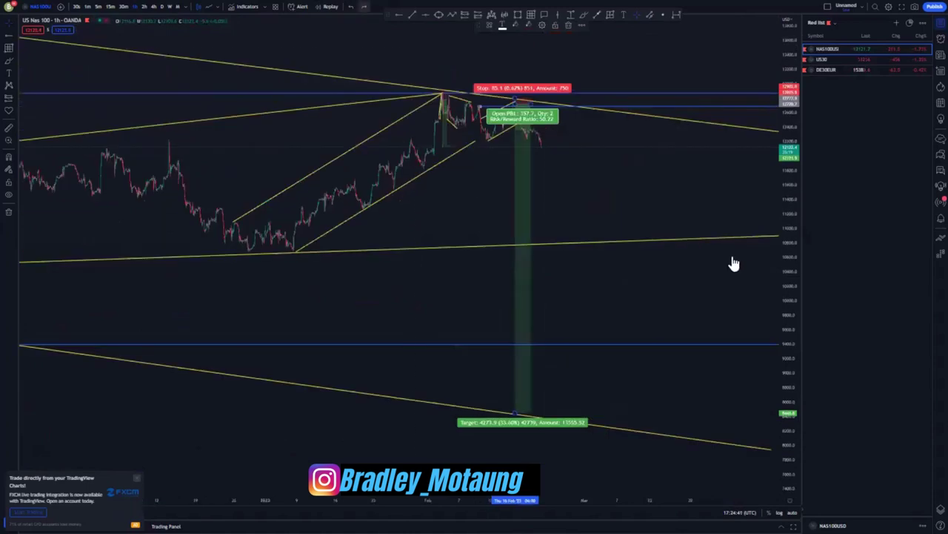
Add a horizontal ray starting at the 10 February low at about 12,214
drag(783, 326, 741, 168)
drag(668, 249, 730, 311)
scroll(670, 305, up, 7)
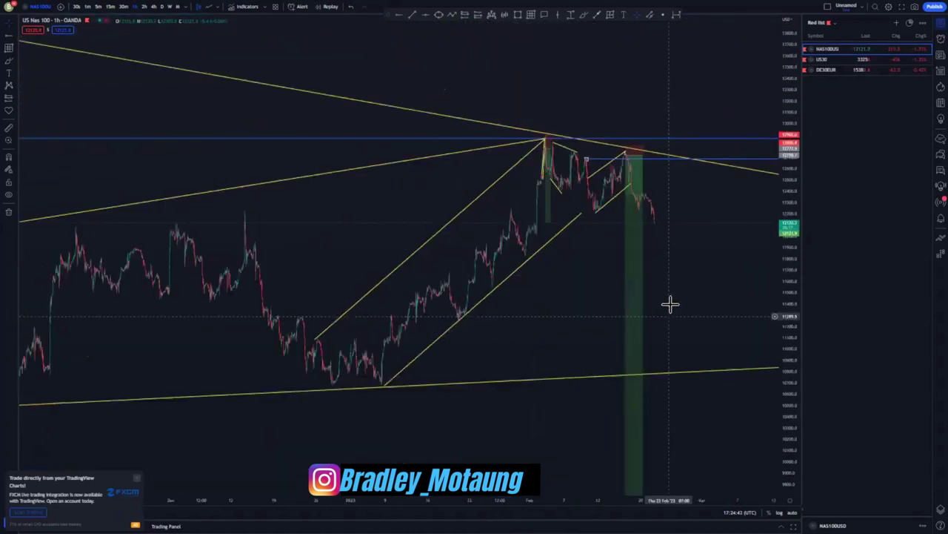
drag(788, 356, 774, 156)
drag(618, 216, 787, 273)
drag(635, 307, 665, 327)
scroll(662, 323, up, 6)
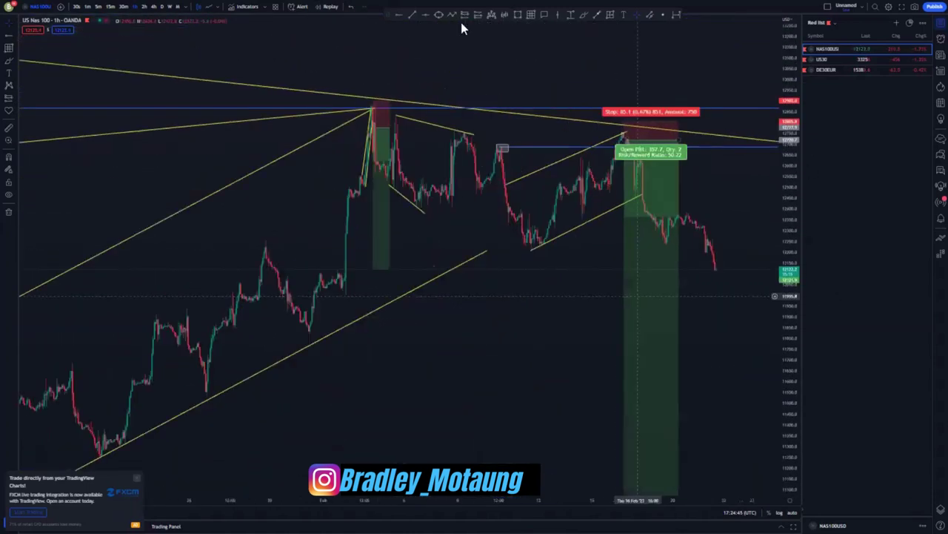
click(398, 14)
click(507, 251)
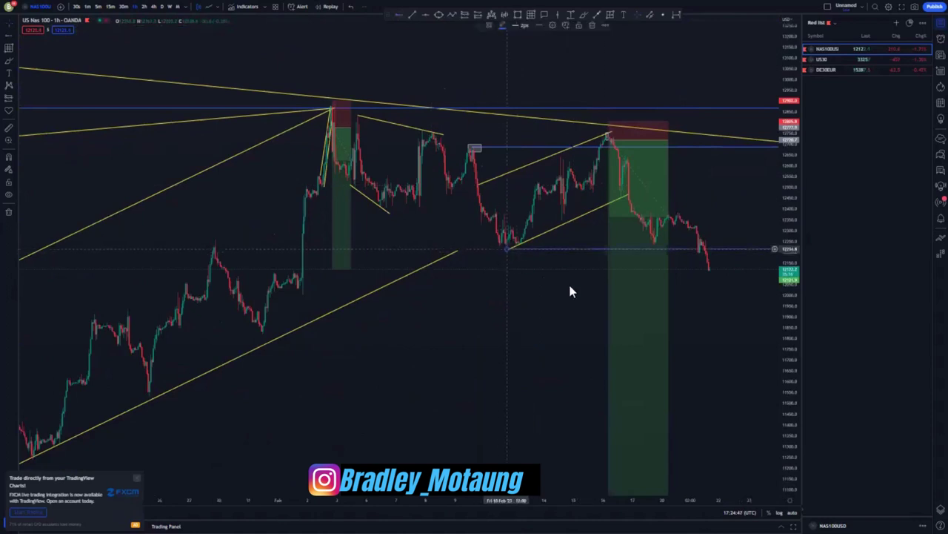
Sketch a small sideways consolidation with the brush just after the latest candle, bounded by two short horizontal lines
drag(512, 292, 470, 290)
drag(687, 332, 585, 277)
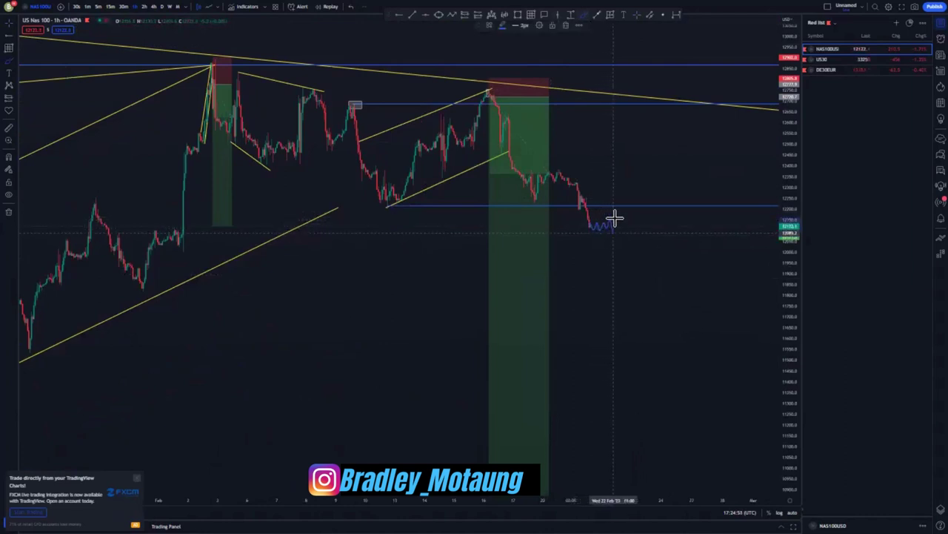
drag(614, 218, 621, 229)
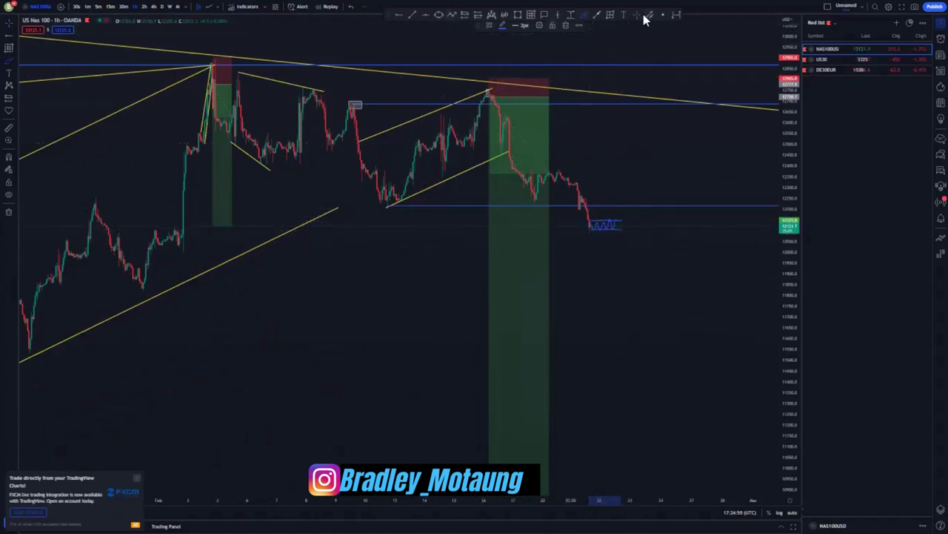
Place a short position beneath the sketched consolidation and adjust its stop to just above the 10 February low's horizontal ray
click(467, 12)
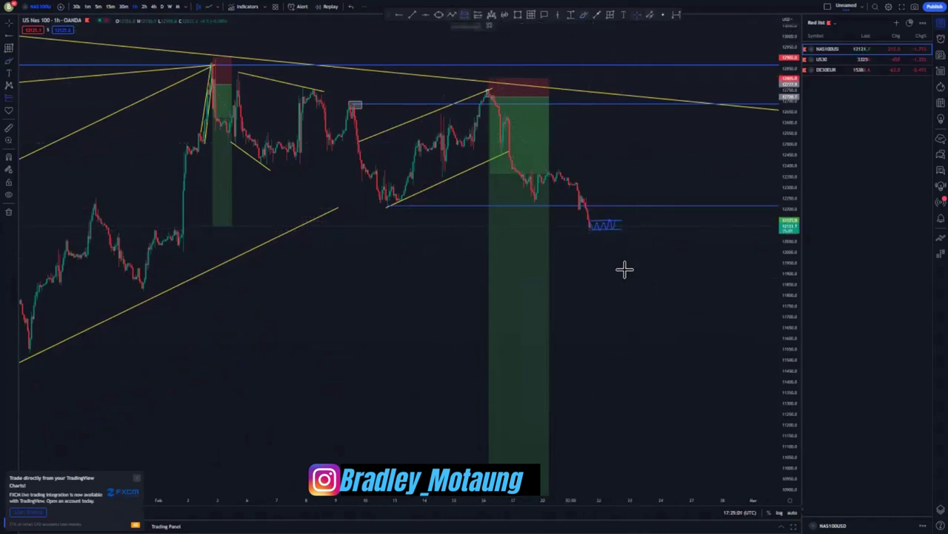
click(613, 230)
drag(613, 171, 613, 197)
scroll(629, 400, down, 5)
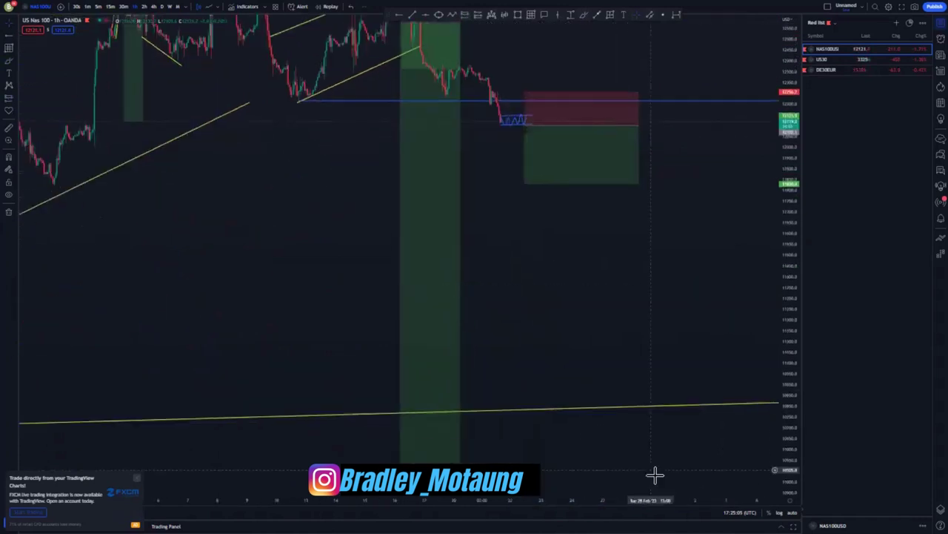
Lower the target of the short position beneath the consolidation to the gently rising lower trend line at about 10,812
click(627, 205)
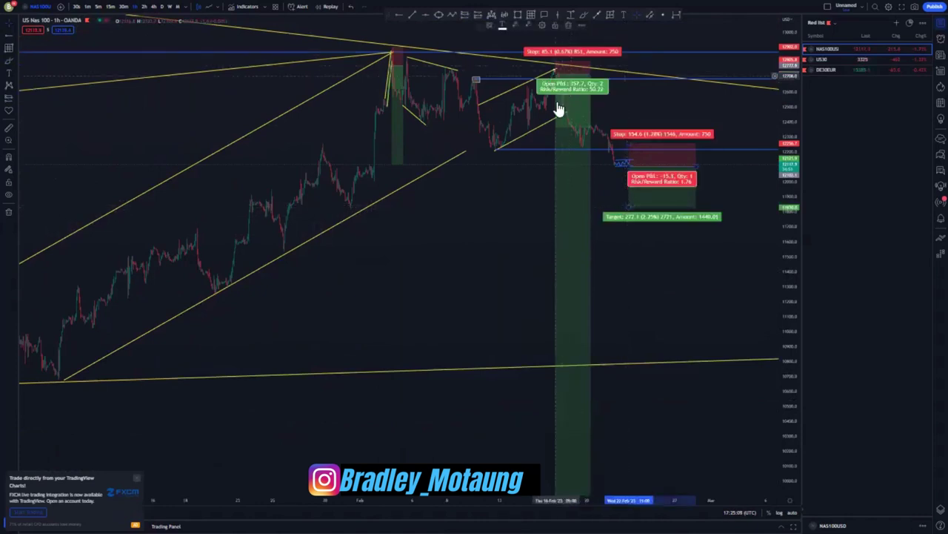
click(642, 190)
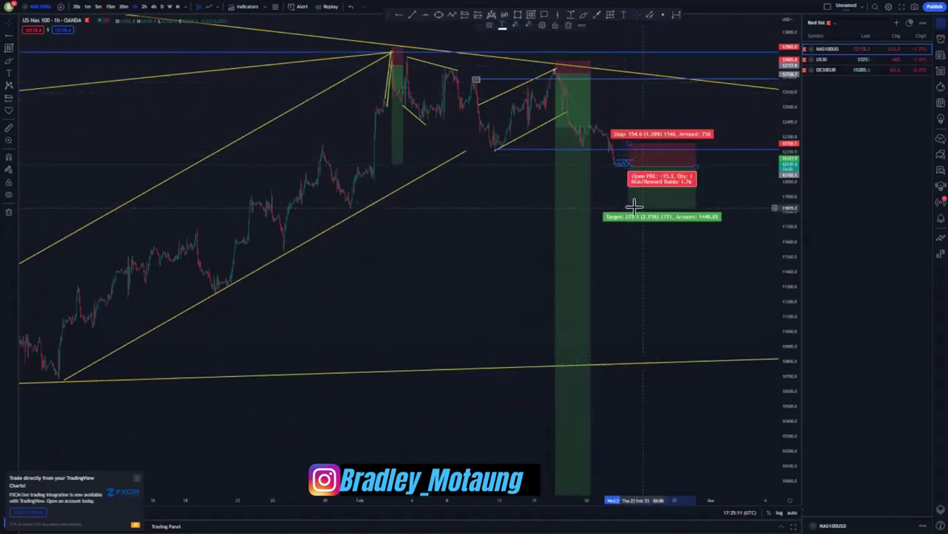
drag(627, 204, 635, 359)
Extend the consolidation short position's target down to the falling lower trend line at about 8,364
scroll(318, 267, down, 5)
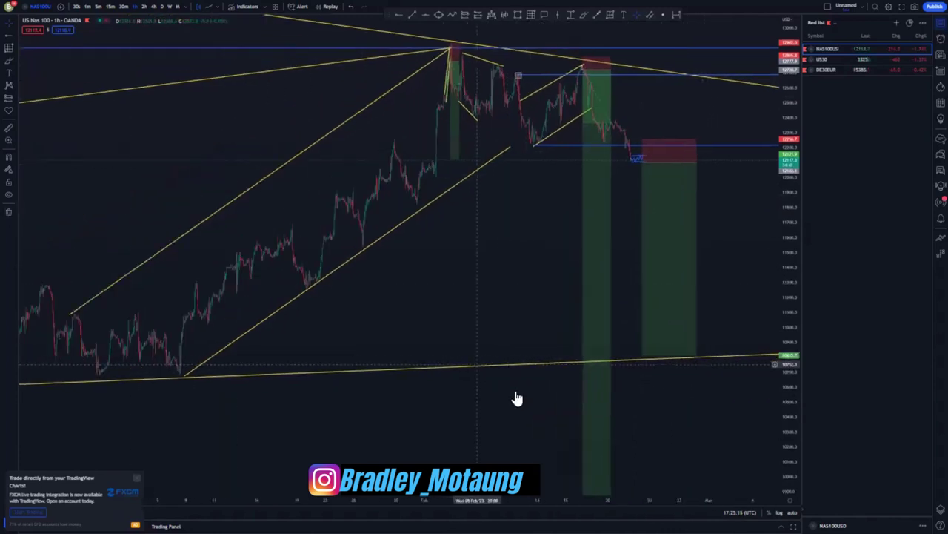
drag(479, 385, 357, 319)
drag(786, 201, 786, 345)
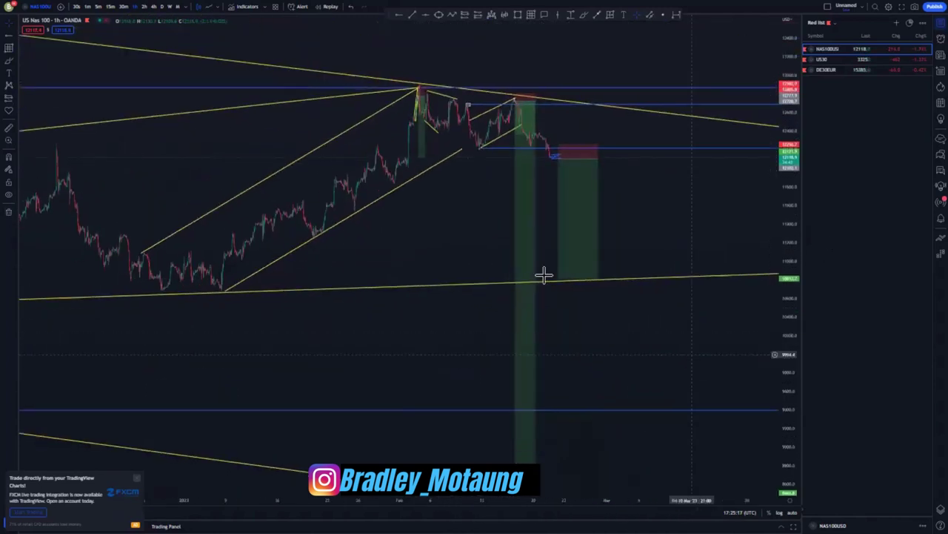
mouse_move(558, 274)
drag(558, 414, 558, 497)
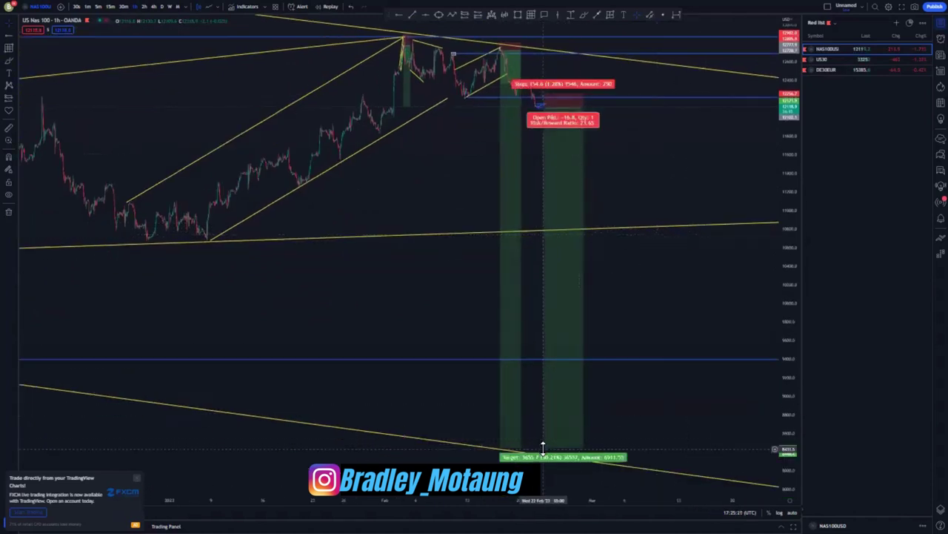
drag(542, 445, 542, 453)
click(629, 337)
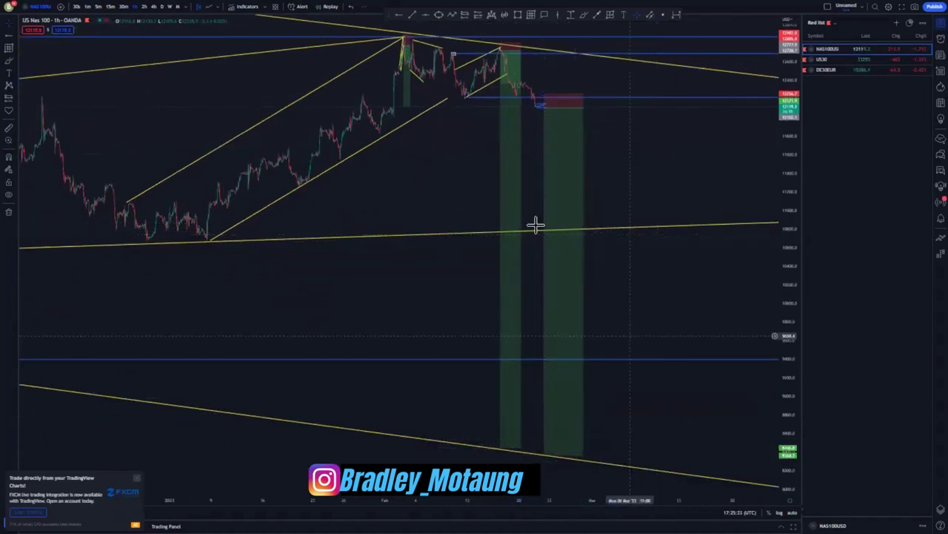
Remove the short position placed beneath the sketched consolidation
click(568, 173)
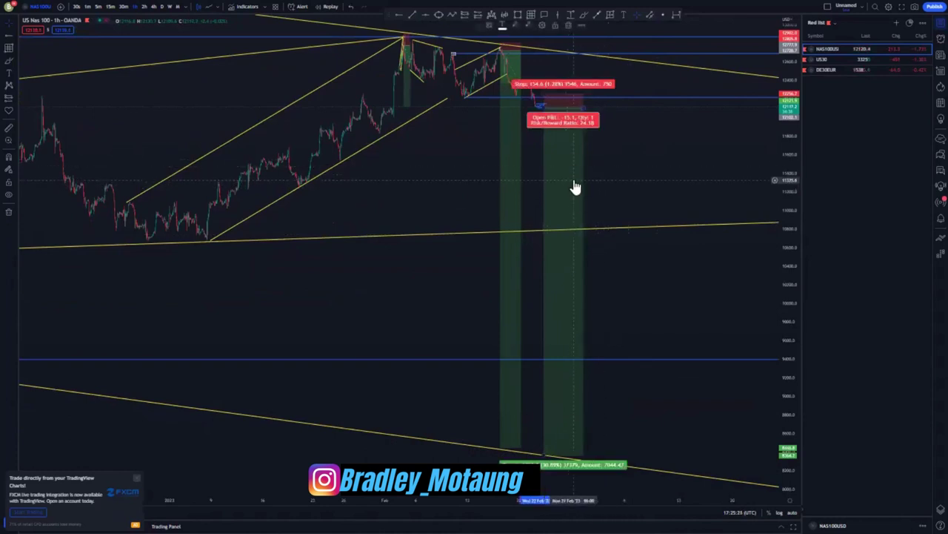
drag(786, 243, 787, 163)
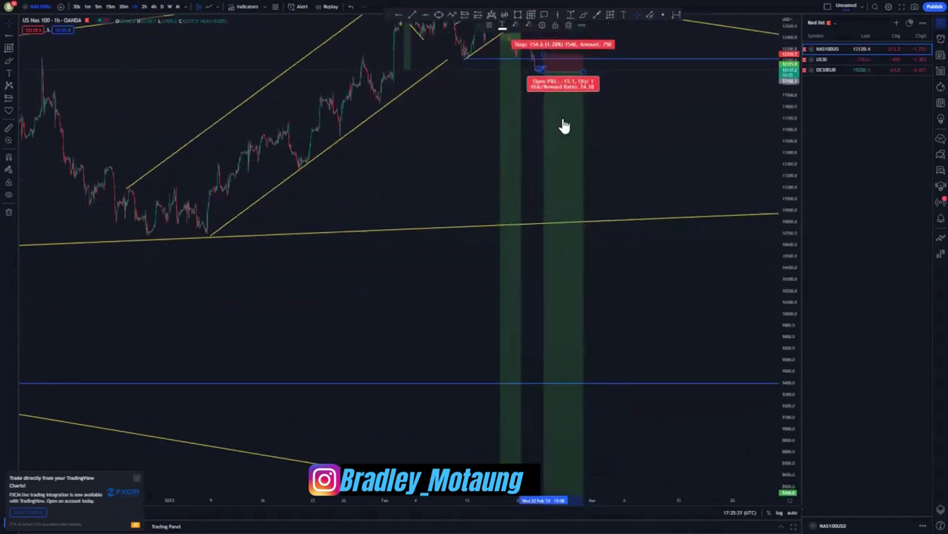
drag(563, 126, 616, 180)
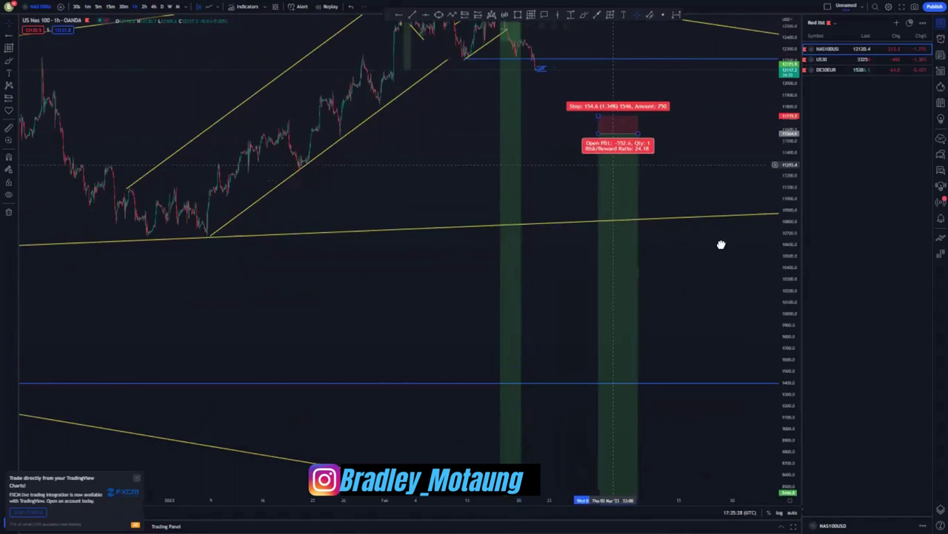
drag(617, 238, 768, 342)
scroll(767, 297, up, 7)
drag(794, 205, 793, 141)
drag(644, 223, 750, 286)
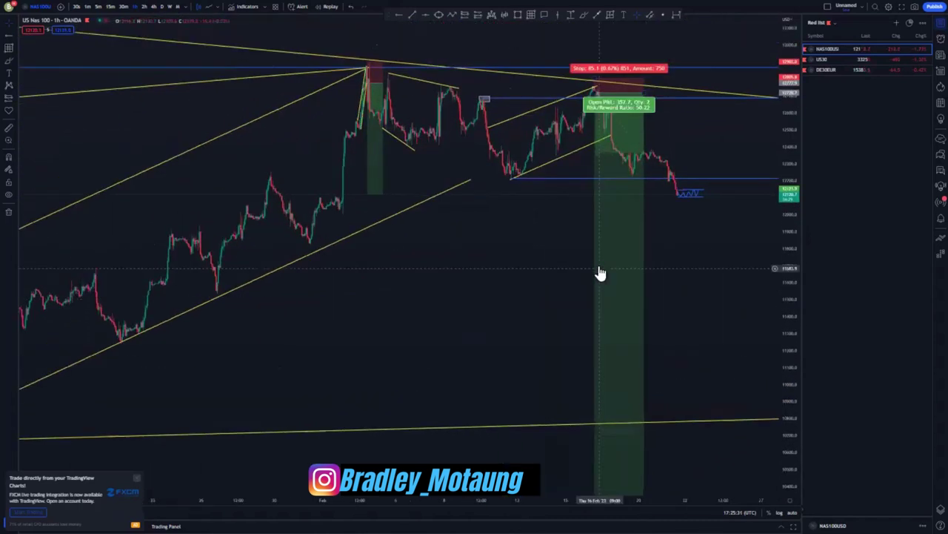
Replace the brush-sketched consolidation with a zigzag path between two short yellow lines, ending in a drop to about 11,440
scroll(711, 264, up, 5)
drag(793, 374, 763, 246)
drag(642, 259, 651, 310)
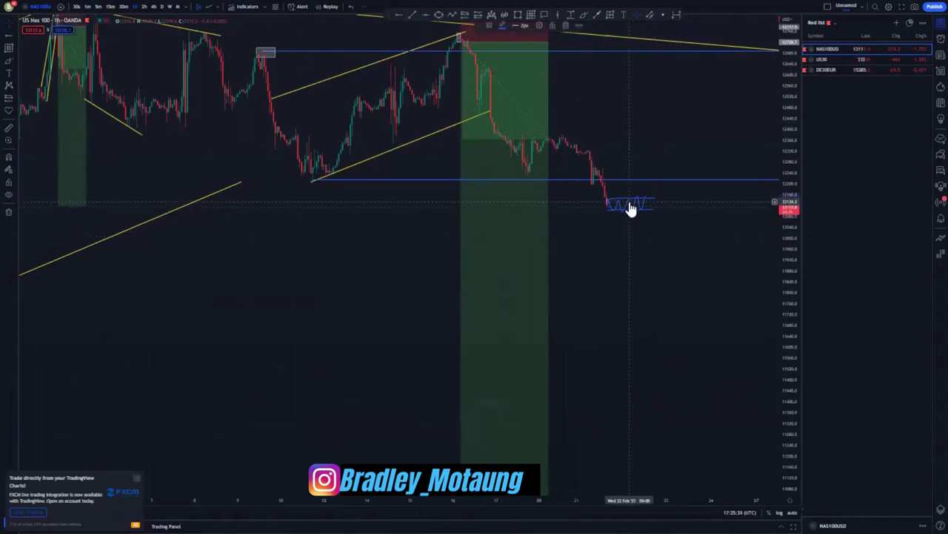
key(Delete)
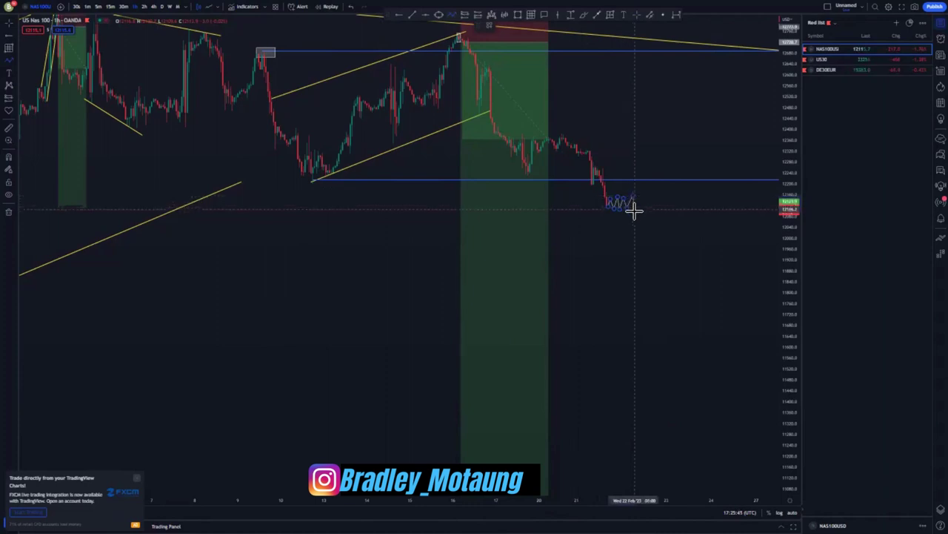
double_click(649, 390)
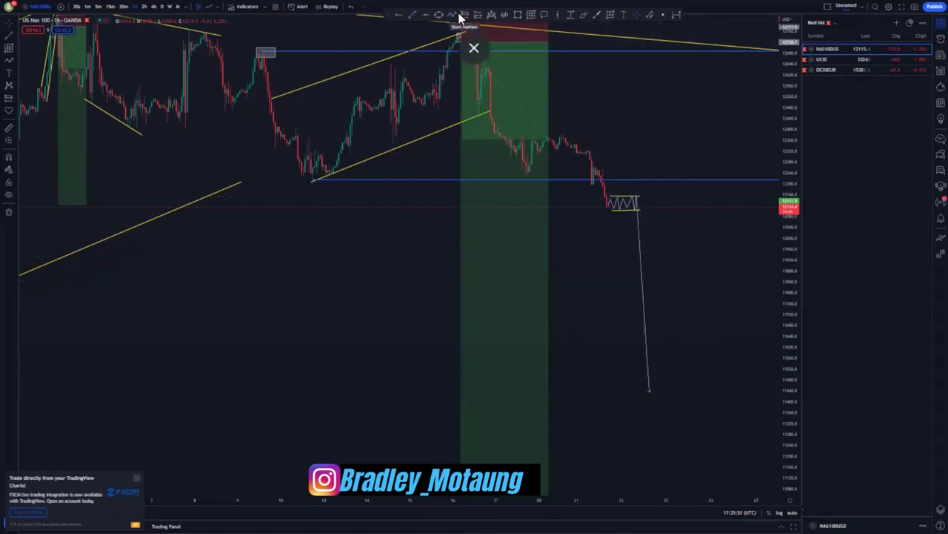
Place a short position below the zigzag consolidation at about 12,083, tighten its stop to just under the horizontal ray, and lower its target
click(638, 215)
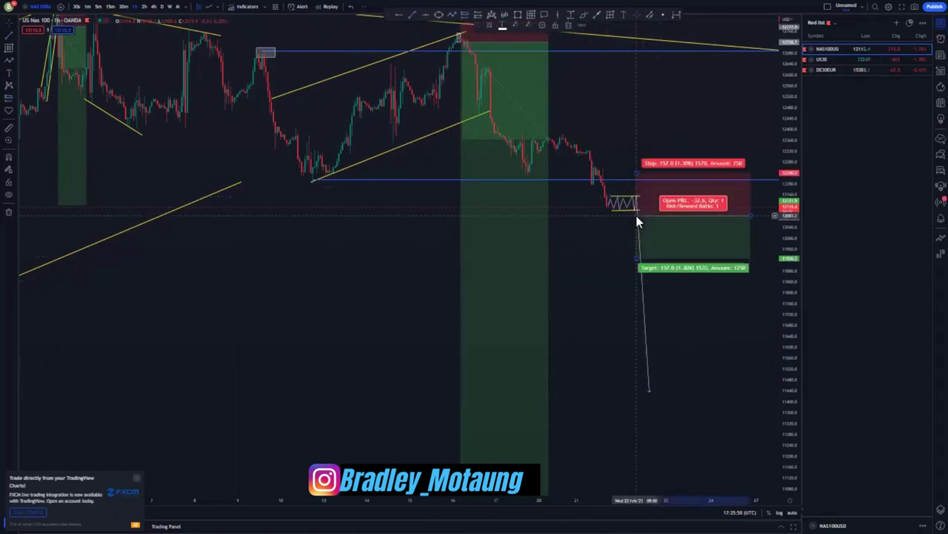
drag(634, 171, 635, 186)
drag(616, 259, 537, 223)
scroll(659, 350, down, 5)
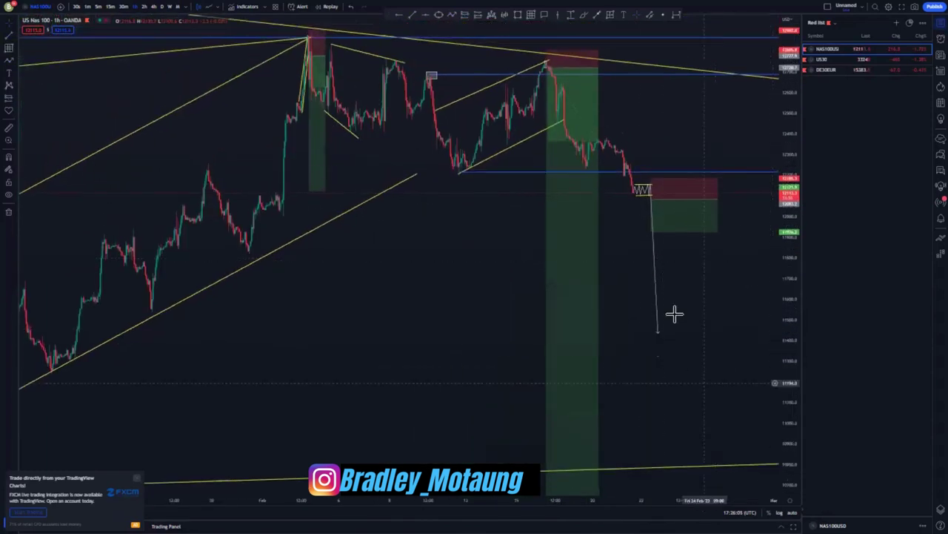
drag(642, 214, 635, 440)
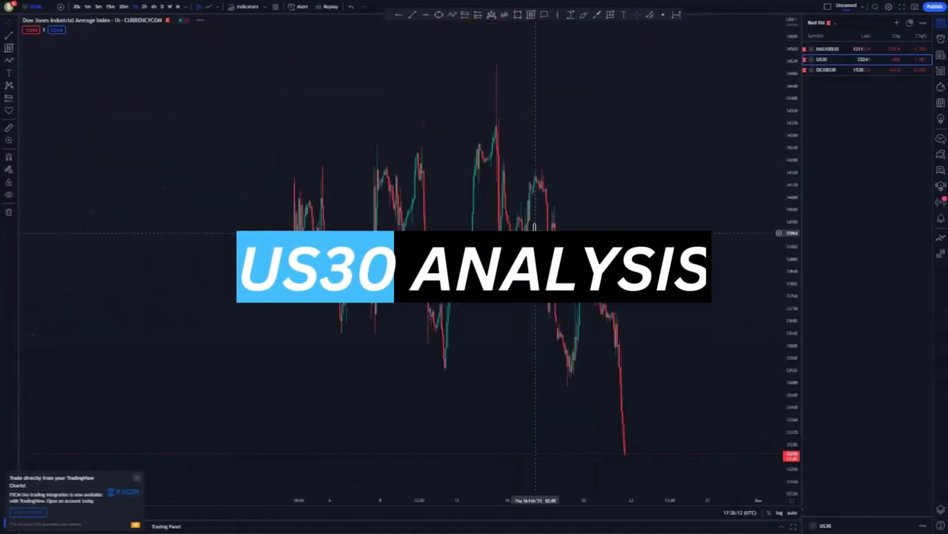
Set the US30 chart to the weekly timeframe and reset the chart view
click(165, 7)
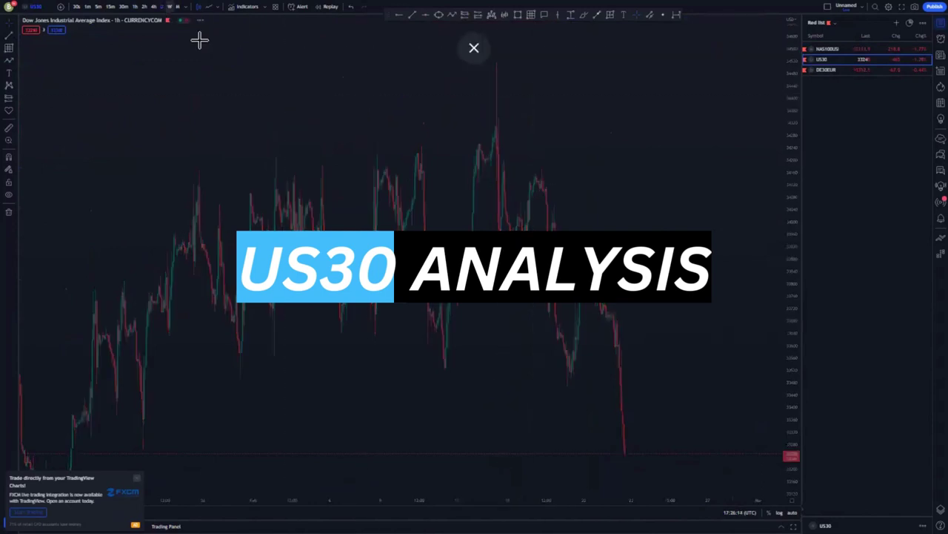
click(172, 7)
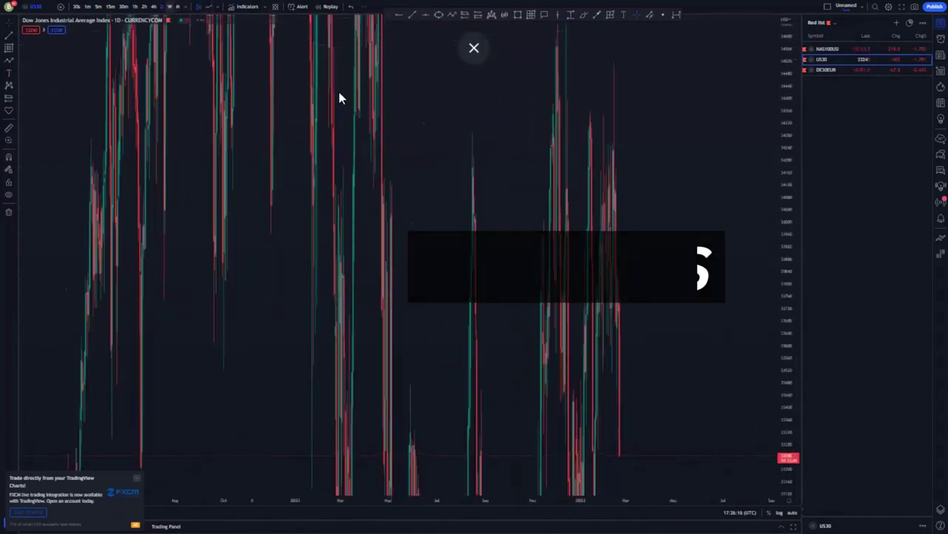
right_click(492, 89)
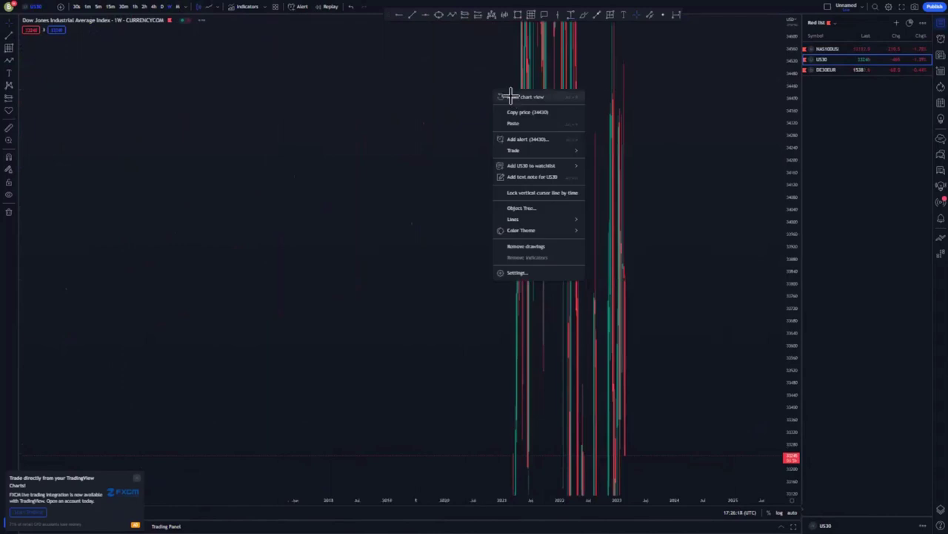
click(506, 95)
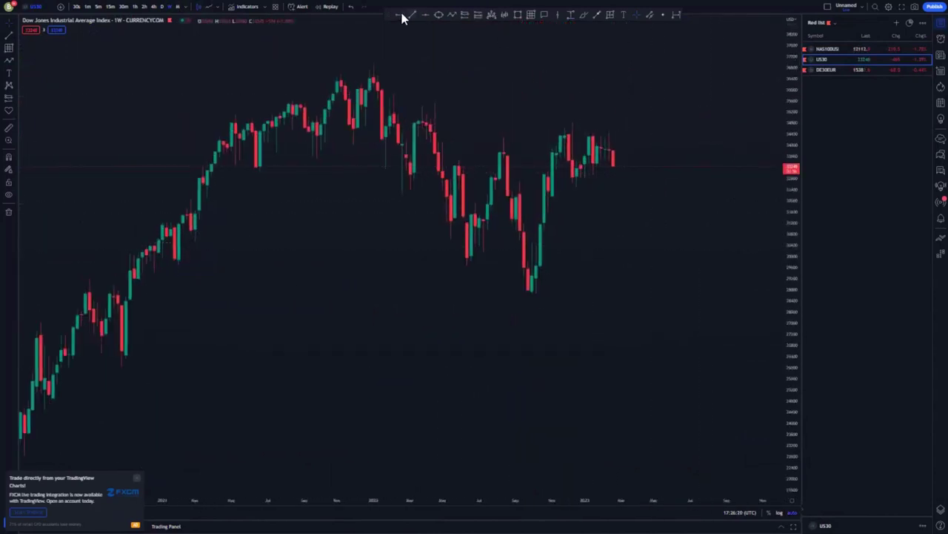
Add horizontal rays from the August 2022 high, marked with a small rectangle, and from the April 2022 high at about 35,500
click(503, 136)
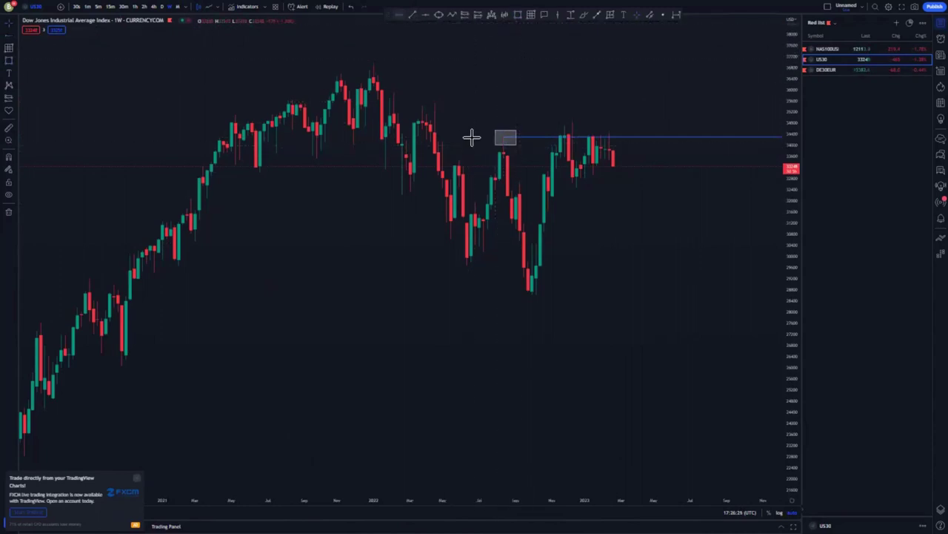
click(434, 103)
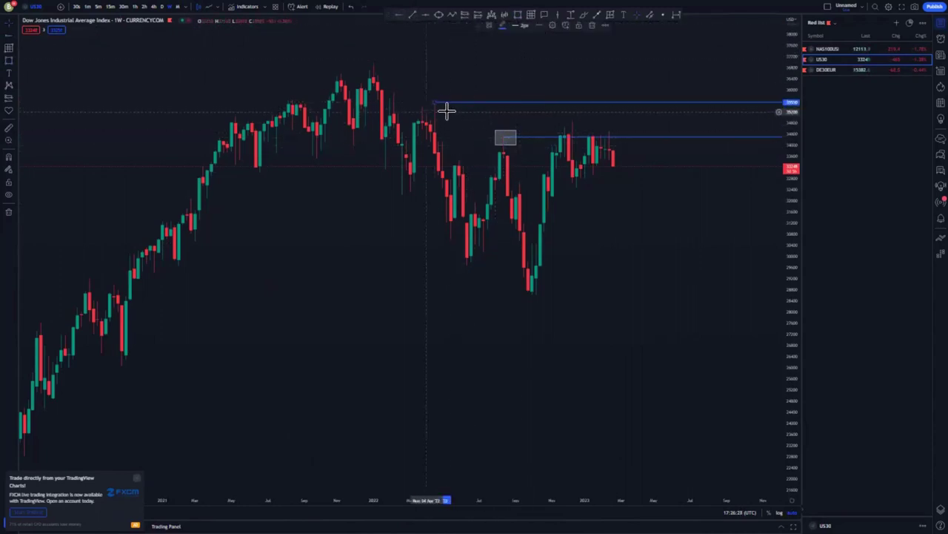
drag(433, 102, 434, 103)
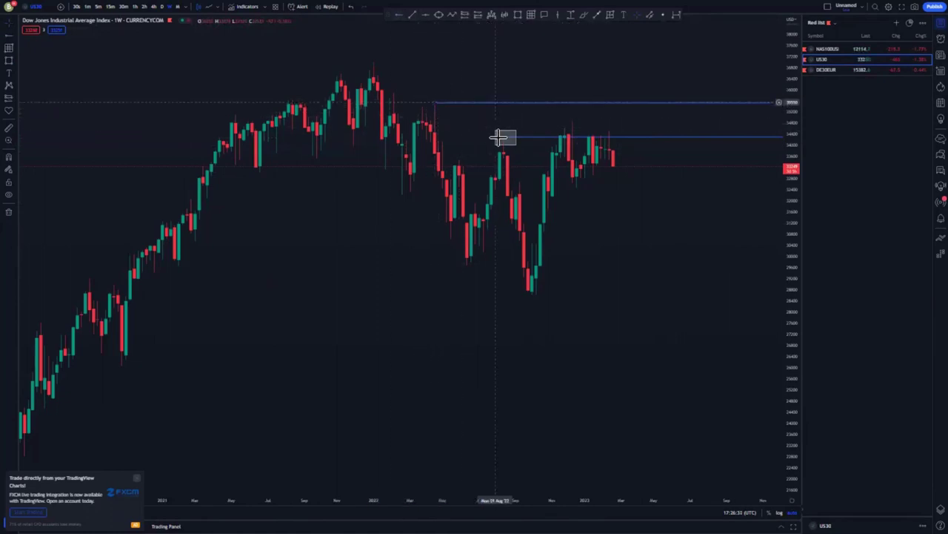
Sketch a projected rise above the upper ray and a stepped fall to about 26,800 with the brush, and erase both strokes
drag(615, 165, 639, 144)
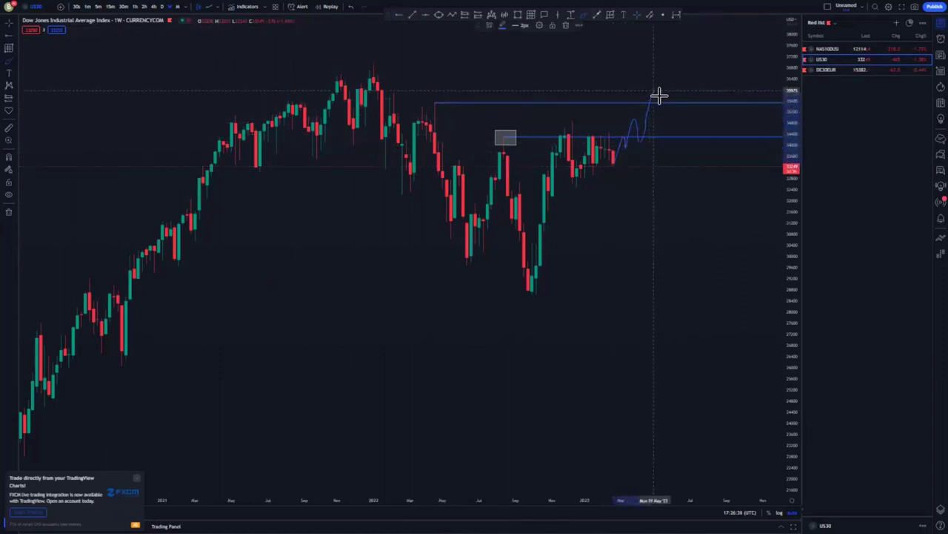
mouse_move(640, 91)
mouse_down()
mouse_move(654, 93)
mouse_move(677, 218)
mouse_move(707, 250)
mouse_move(723, 345)
mouse_up()
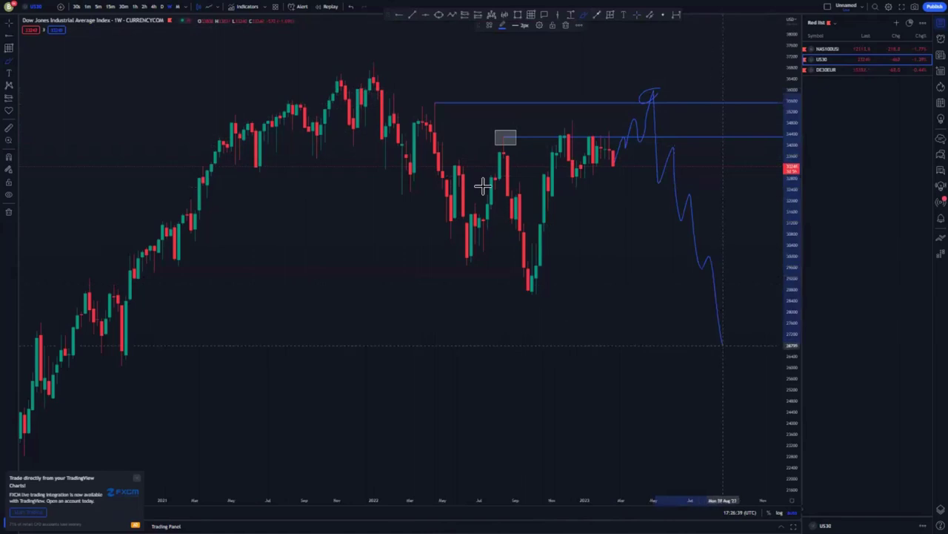
click(351, 8)
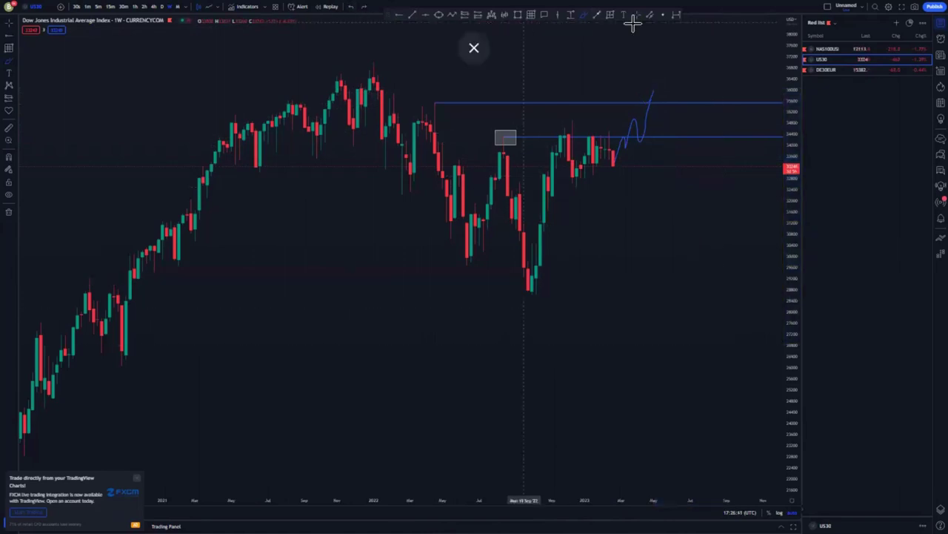
click(648, 130)
key(Delete)
Add a horizontal ray starting at the October 2022 low
click(400, 15)
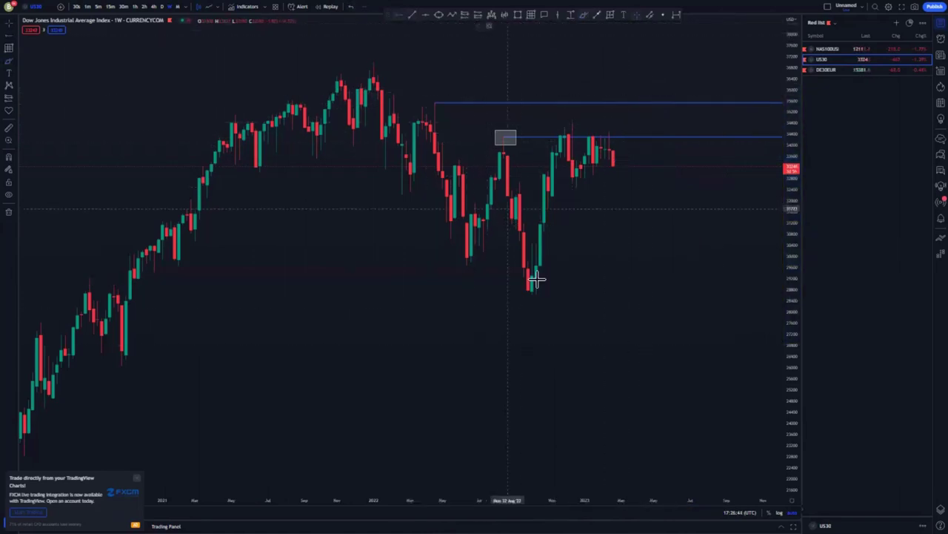
click(529, 294)
Draw two rising trend lines enclosing the rally from March 2020 to late 2021, the lower one starting at the March 2020 low
scroll(703, 252, down, 3)
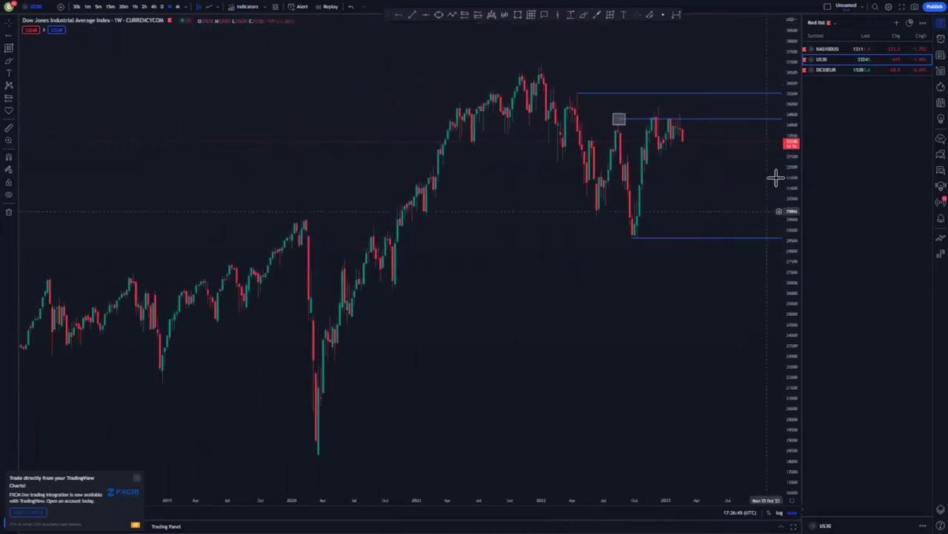
drag(782, 152, 782, 239)
drag(550, 300, 554, 238)
scroll(388, 252, up, 2)
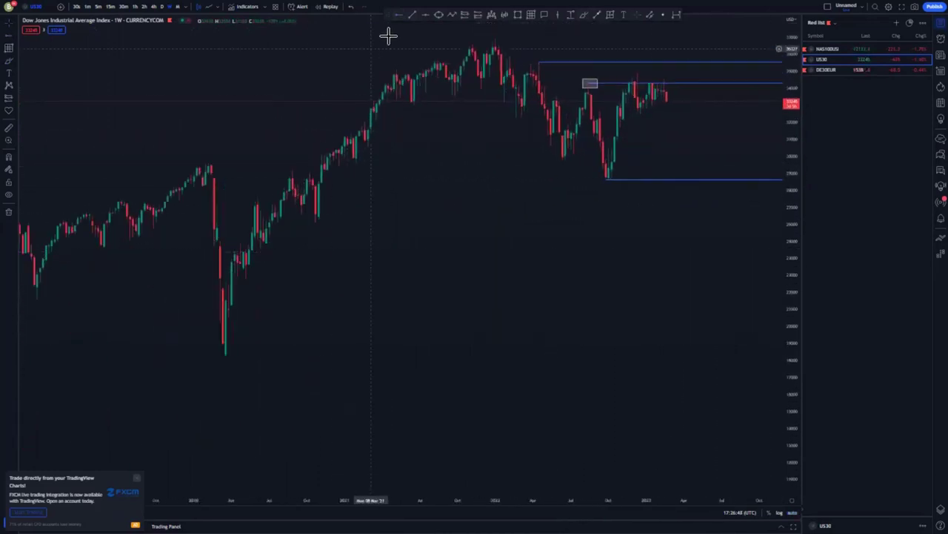
drag(214, 200, 441, 37)
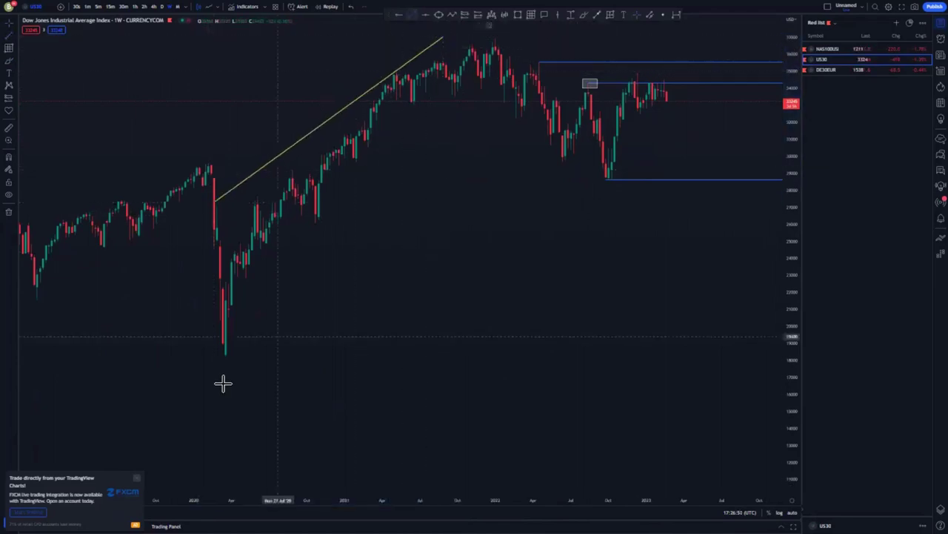
drag(224, 349, 493, 83)
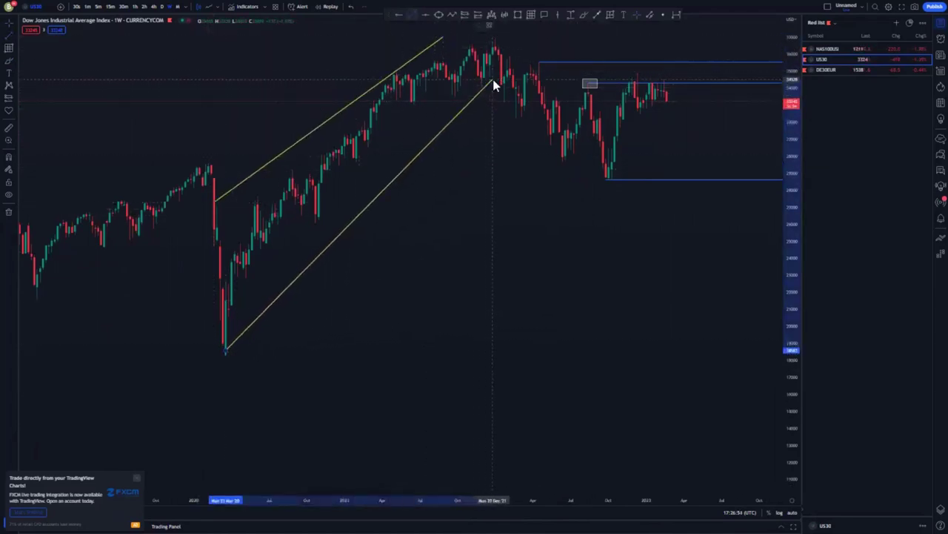
Trace the 2020–2021 rally, the 2022 decline and a projected rise above both upper rays with the brush, and delete the tracing
scroll(529, 313, up, 5)
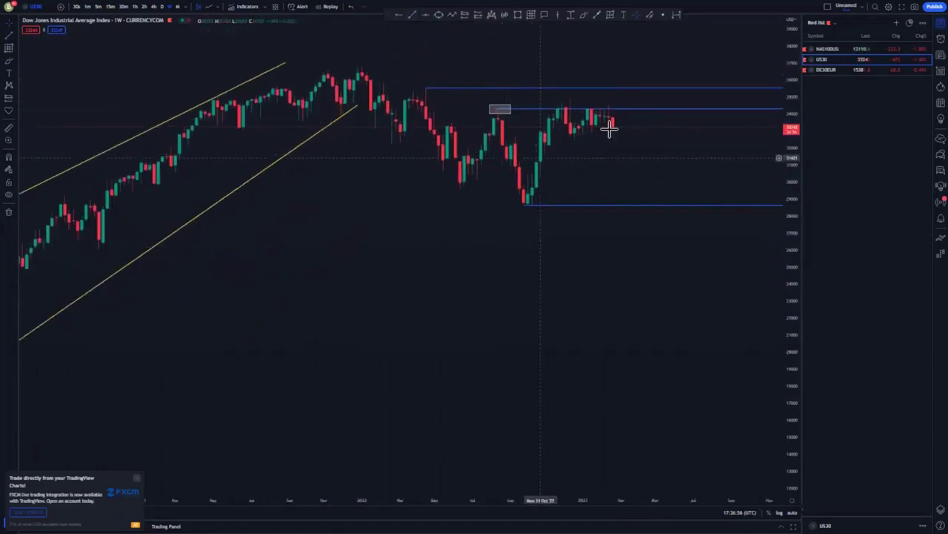
scroll(597, 286, down, 5)
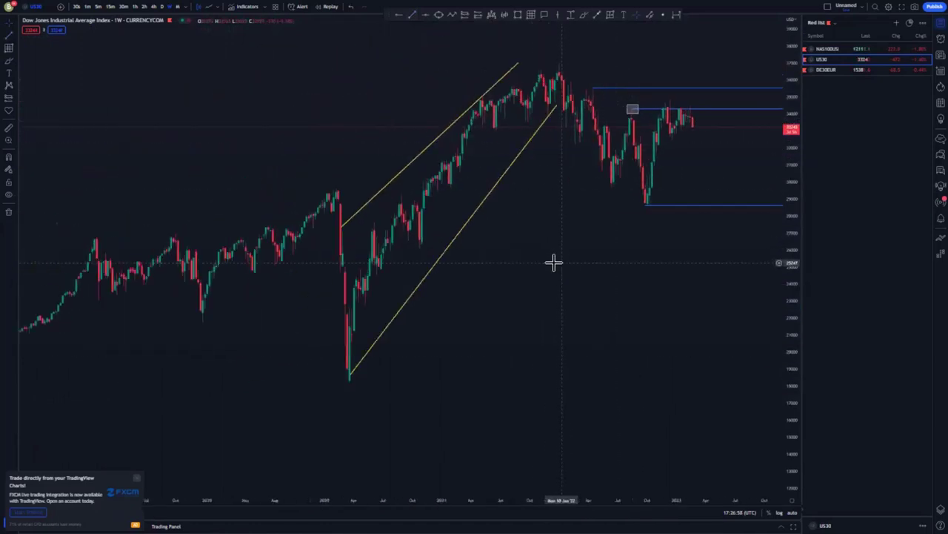
mouse_move(354, 314)
mouse_down()
mouse_move(540, 66)
mouse_move(586, 127)
mouse_up()
drag(607, 181, 663, 196)
drag(681, 151, 697, 42)
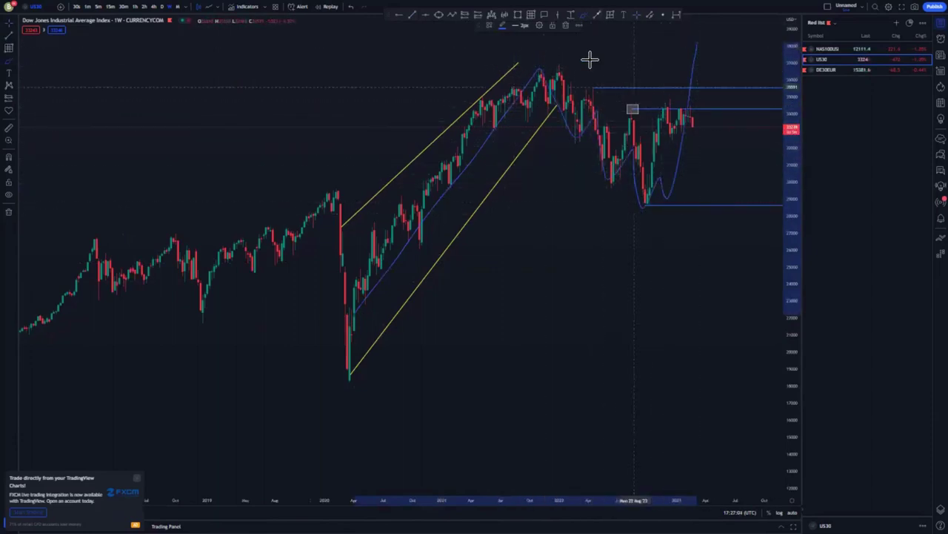
click(566, 26)
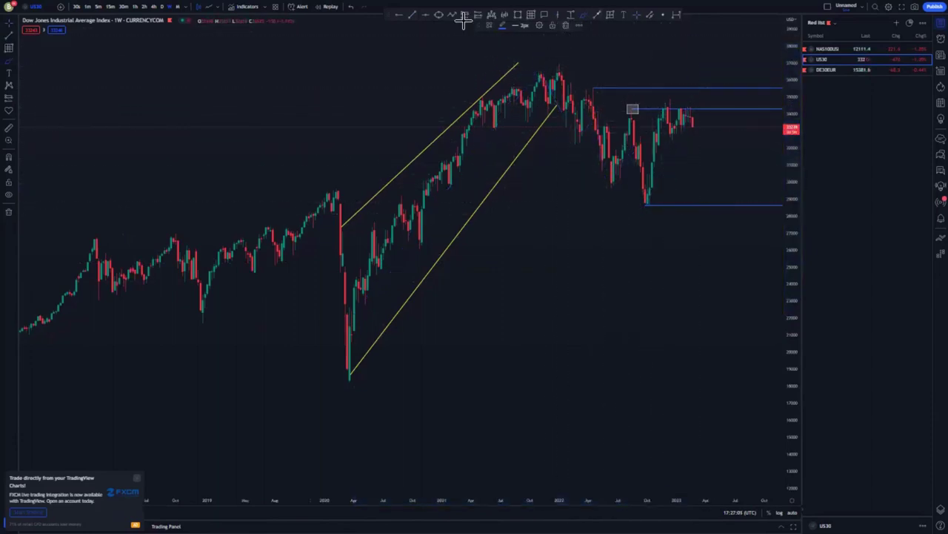
Add a horizontal ray starting at the January 2022 high, at about 36,800
click(560, 67)
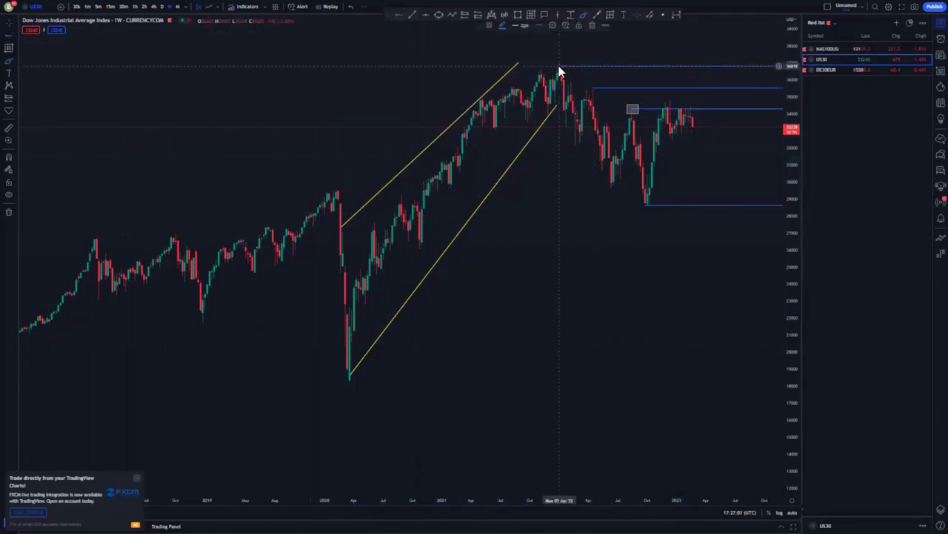
click(569, 139)
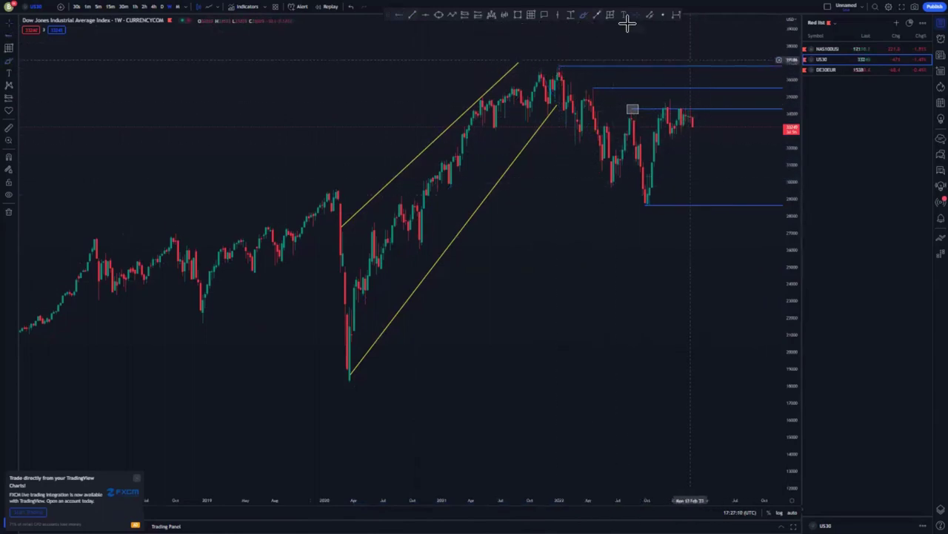
Project a fall to the lowest ray and a rebound to the January 2022 high with two arrows, and delete both arrows
click(711, 201)
drag(704, 233, 668, 263)
click(598, 15)
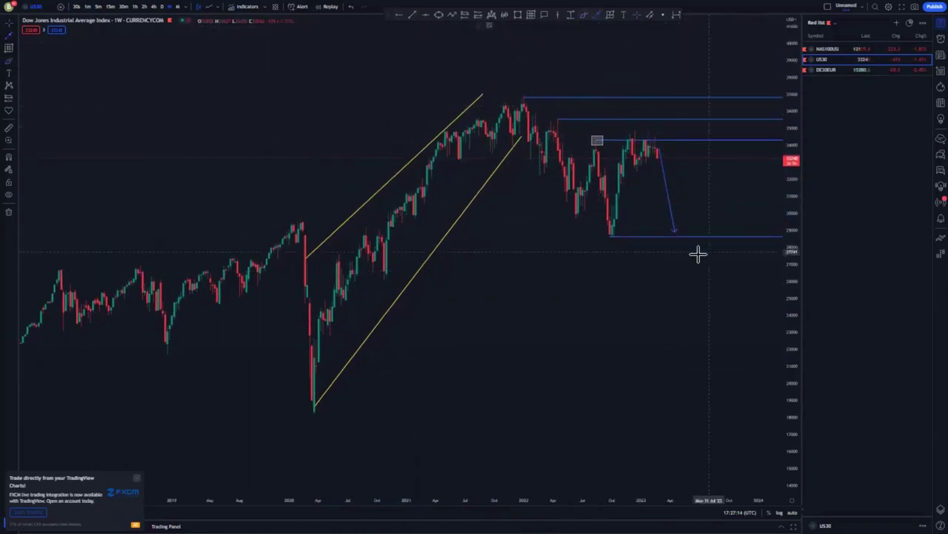
click(683, 222)
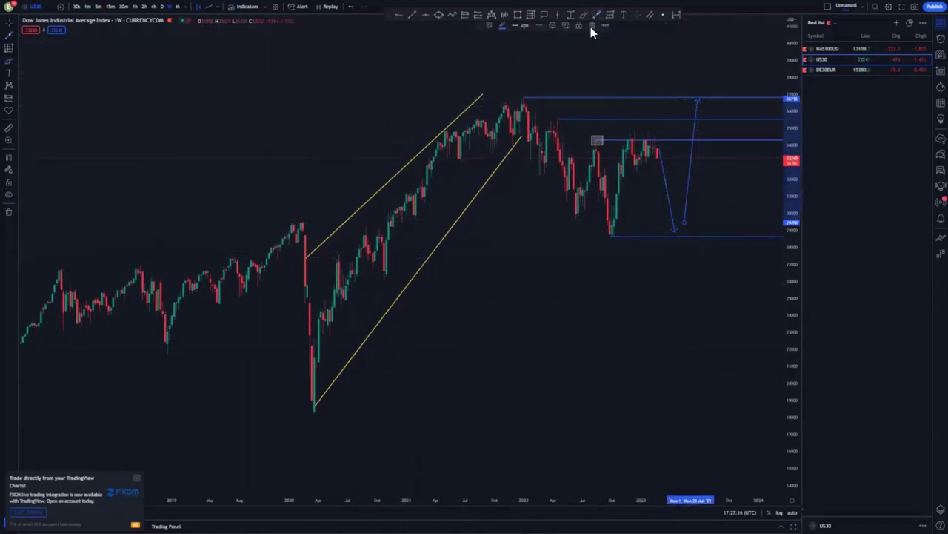
click(592, 26)
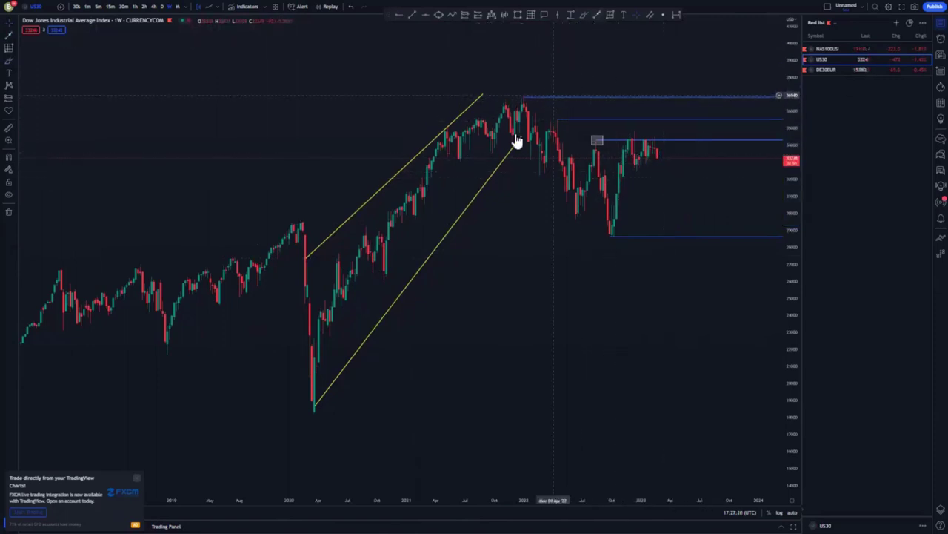
Delete the ray at the January 2022 high and both trend lines enclosing the 2020–2021 rally
click(571, 97)
key(Delete)
click(523, 137)
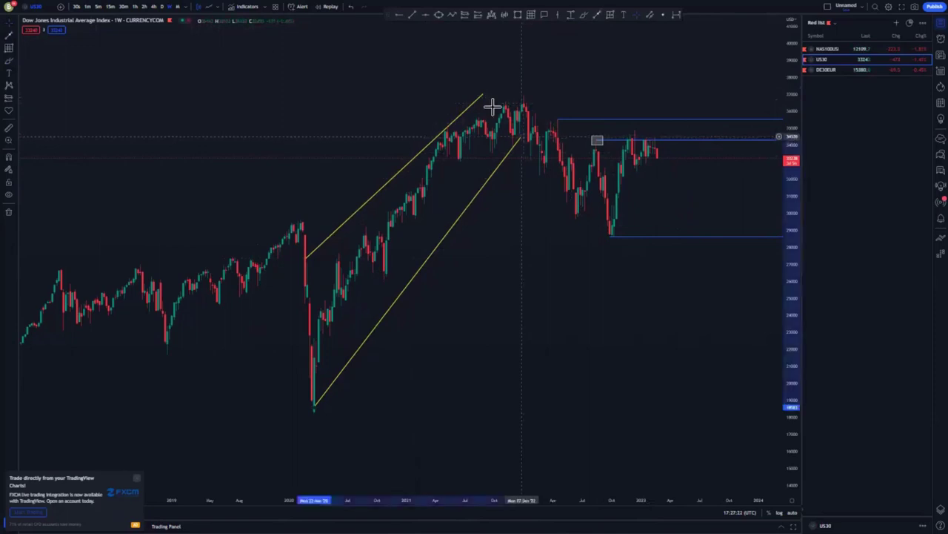
key(Delete)
click(482, 97)
key(Delete)
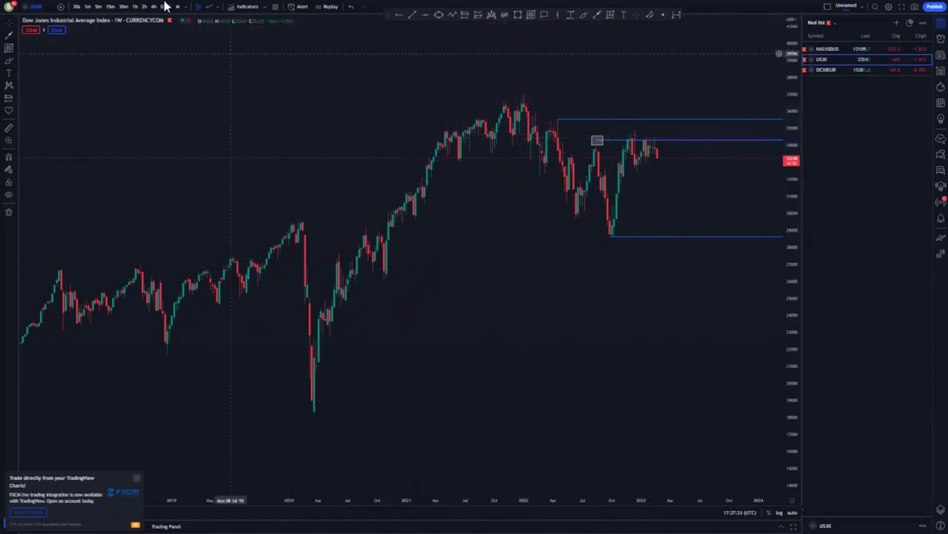
Switch to the daily chart and narrow the rectangle around the August 2022 high from both sides
click(162, 6)
drag(781, 286, 781, 119)
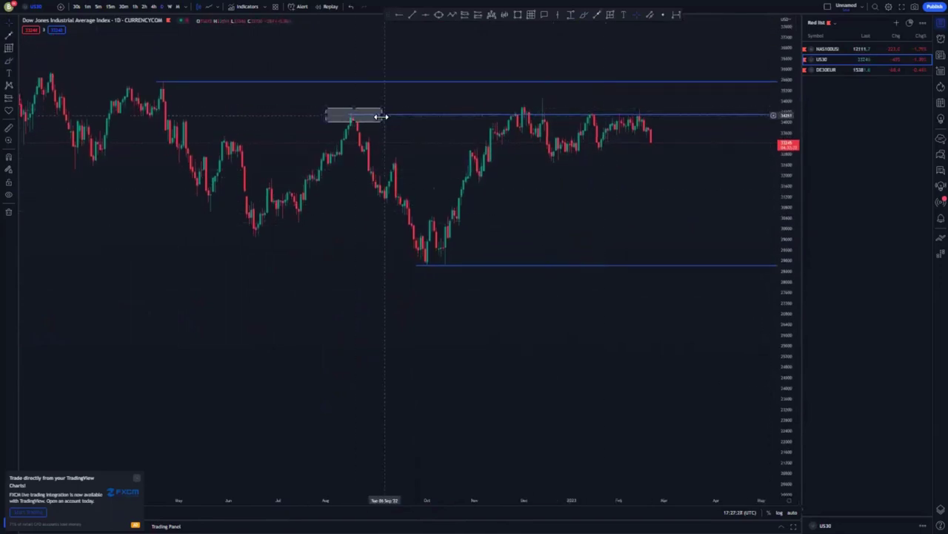
drag(383, 117, 338, 114)
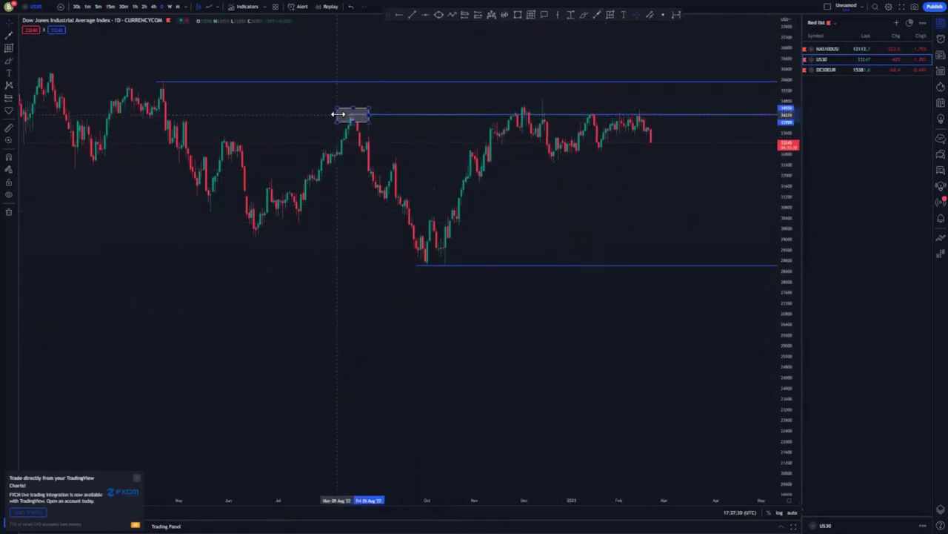
click(533, 182)
Draw two rising trend lines enclosing the October–December 2022 rally, the lower one starting at the October low
drag(792, 367, 789, 263)
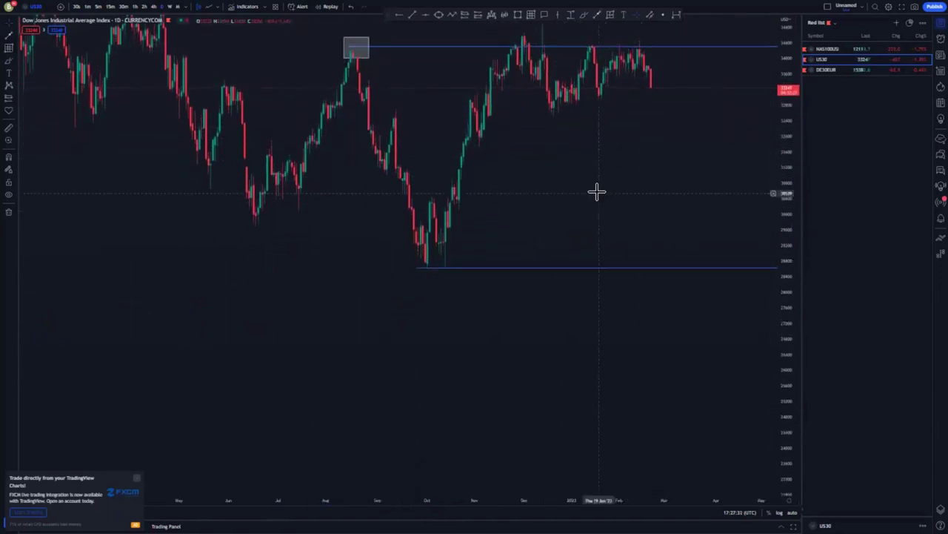
drag(595, 234, 597, 320)
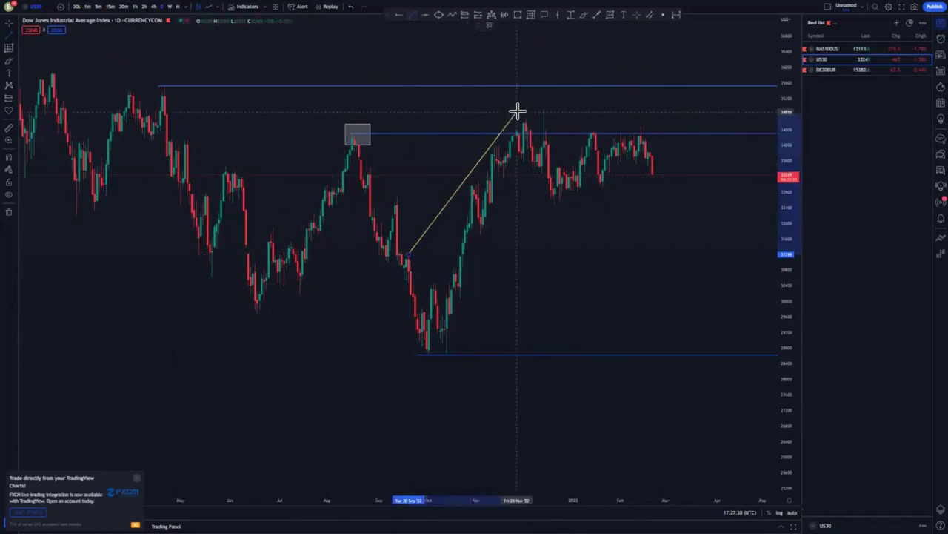
drag(520, 111, 520, 113)
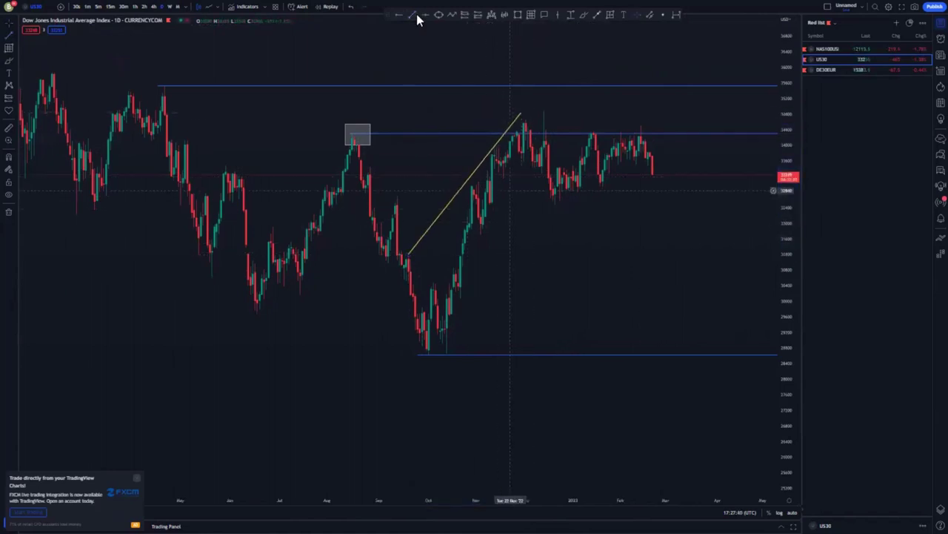
drag(445, 346, 548, 160)
click(471, 318)
drag(446, 348, 447, 355)
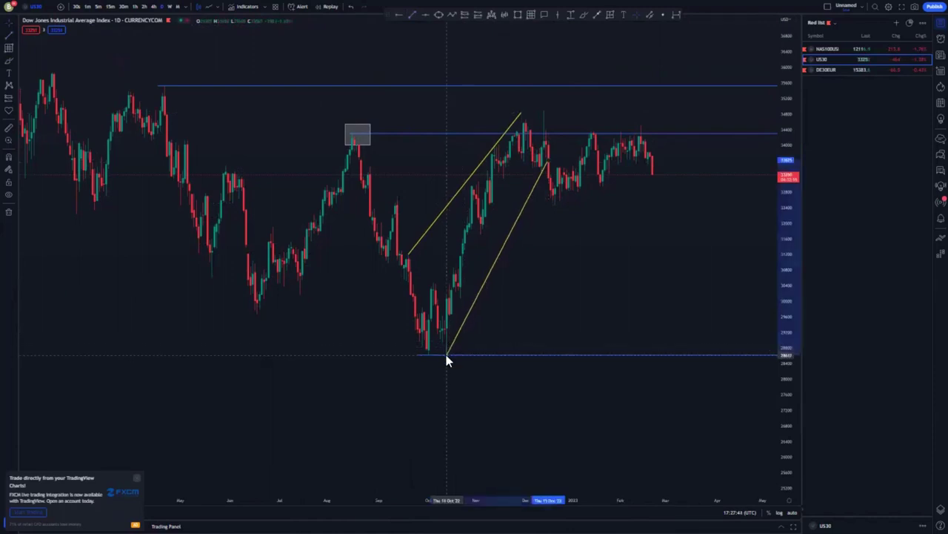
click(597, 250)
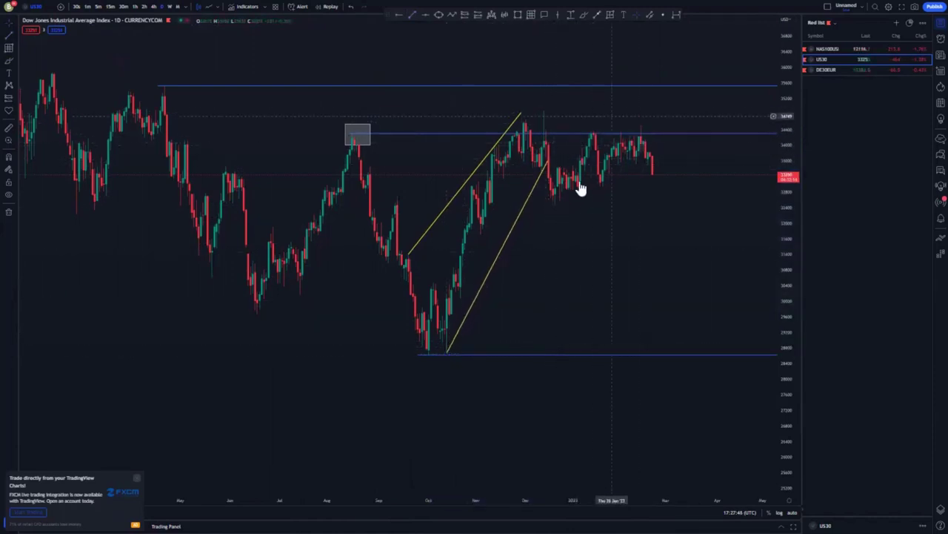
Align the upper horizontal ray with the April 2022 high at about 35,500 and switch to the 4-hour chart
scroll(667, 140, down, 2)
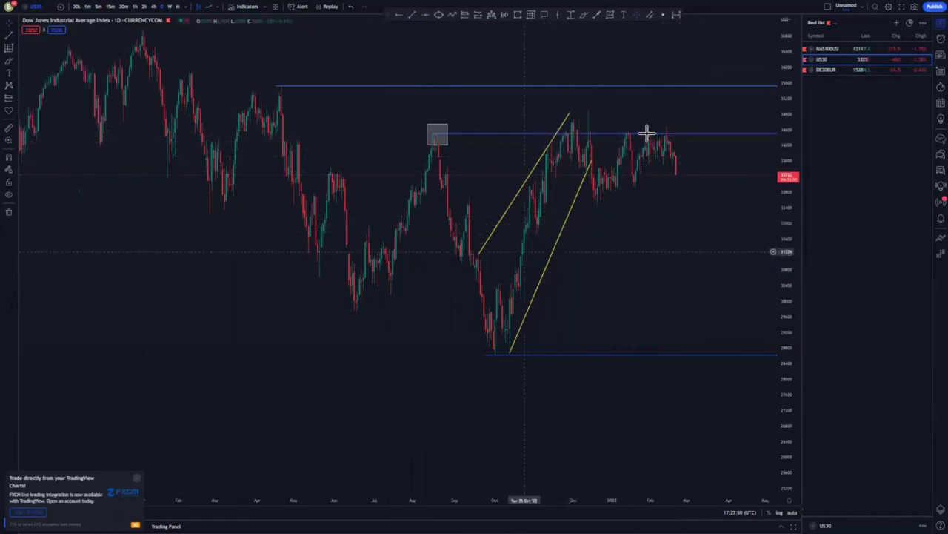
click(281, 88)
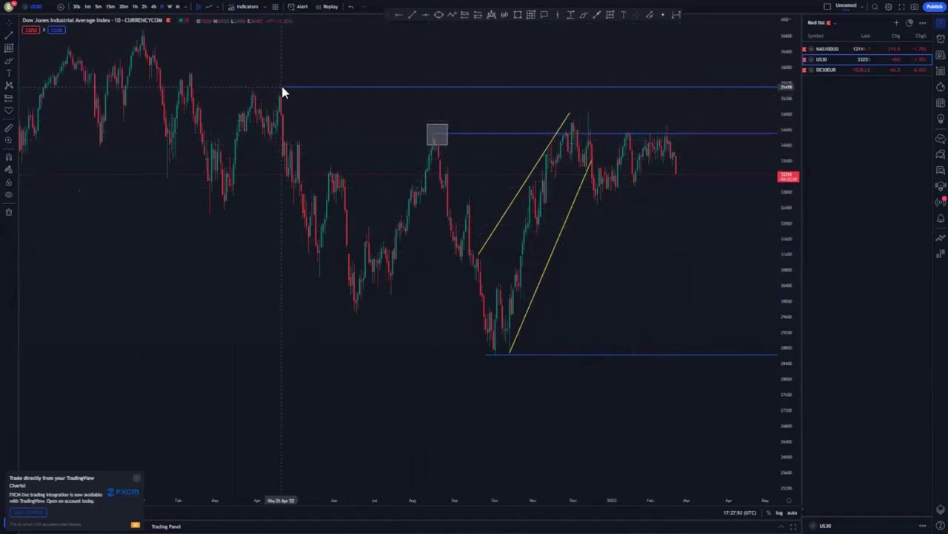
click(154, 7)
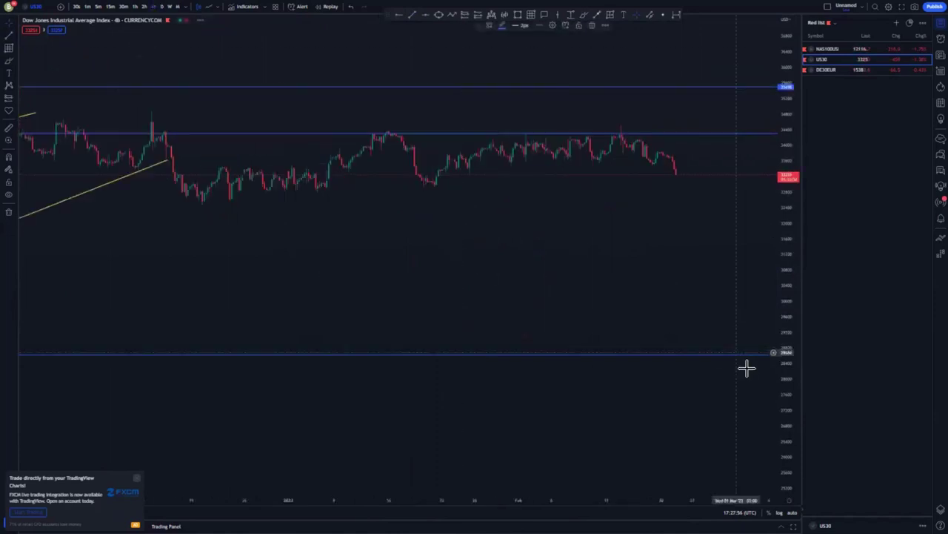
Draw two rising trend lines enclosing the mid-December 2022 to mid-January 2023 rise, the lower one starting at the December low
drag(783, 404, 782, 257)
scroll(415, 241, down, 3)
drag(413, 250, 433, 340)
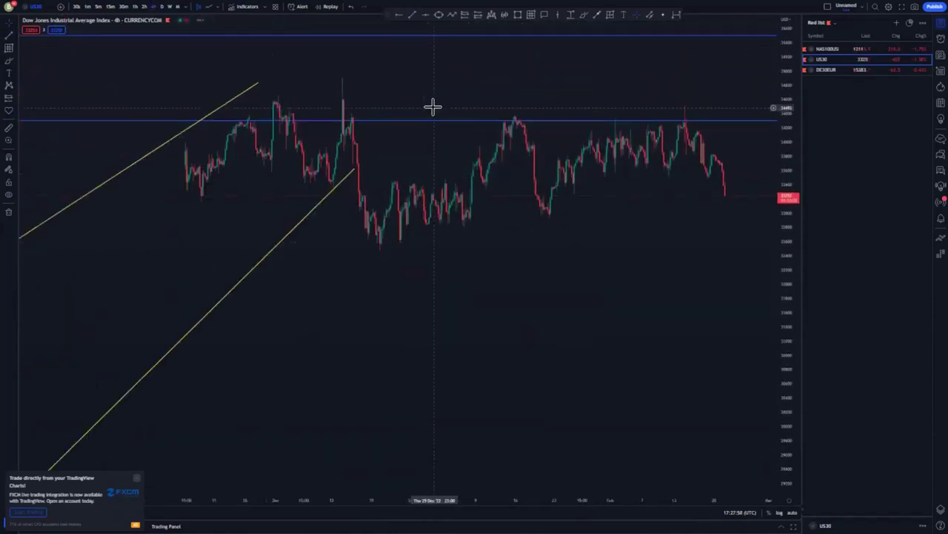
click(360, 187)
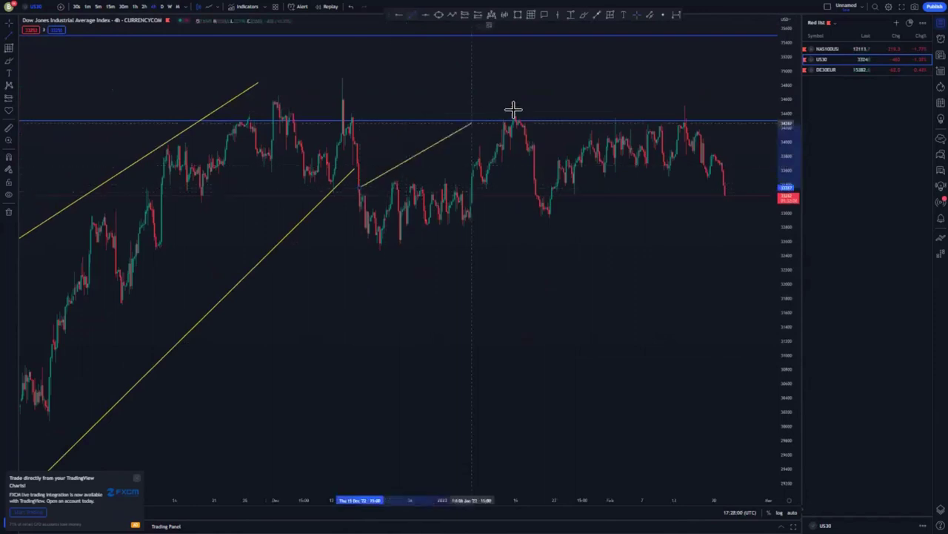
click(526, 111)
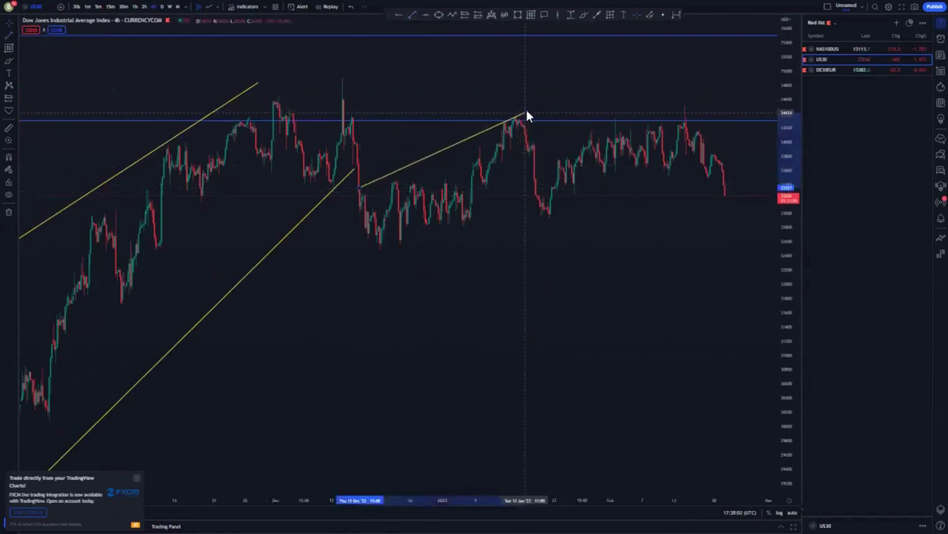
click(504, 227)
click(412, 15)
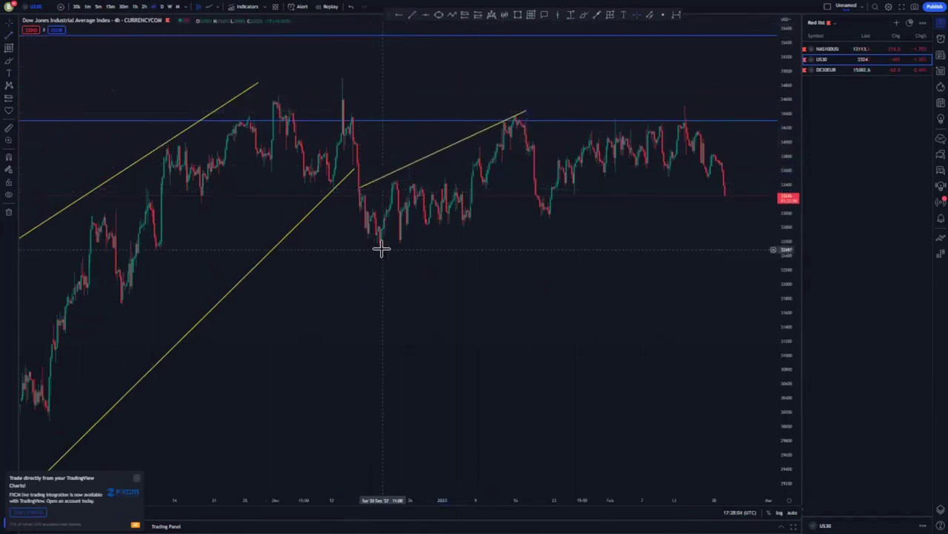
click(412, 16)
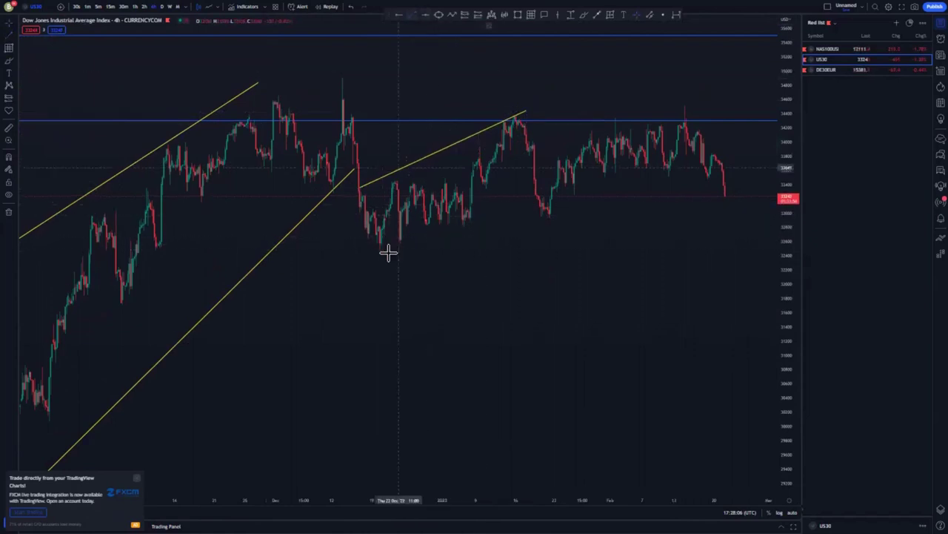
click(382, 252)
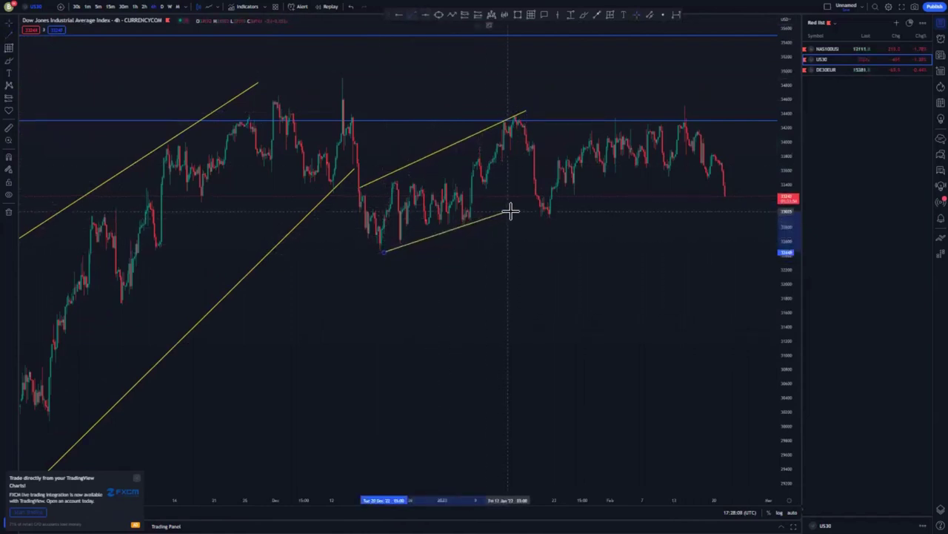
click(511, 211)
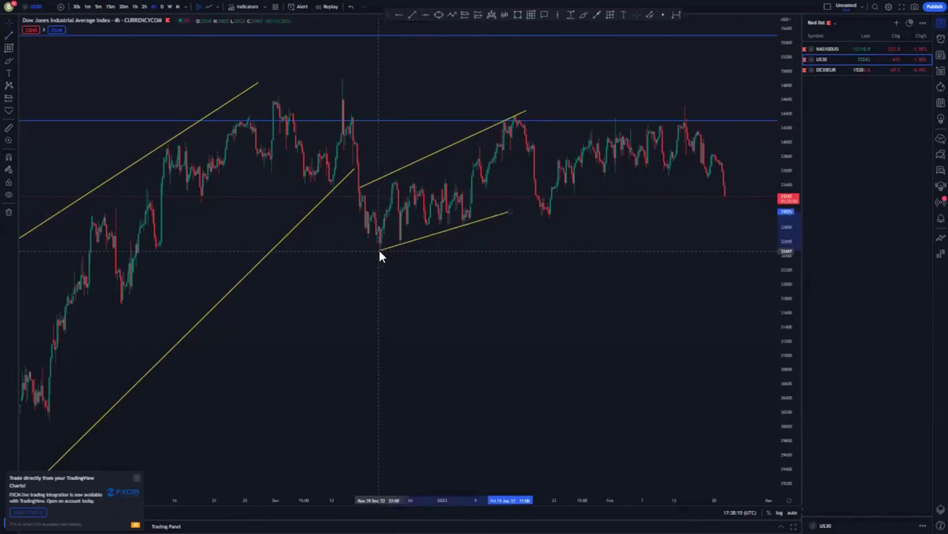
Draw two rising trend lines enclosing the price action from mid-January to mid-February 2023, the lower one starting at the January low
drag(521, 281, 470, 309)
click(414, 16)
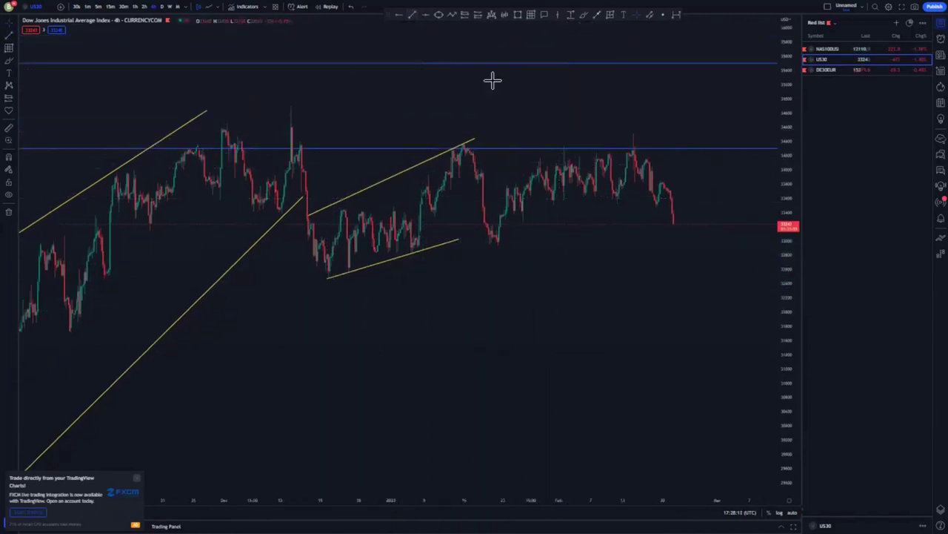
click(479, 164)
click(642, 125)
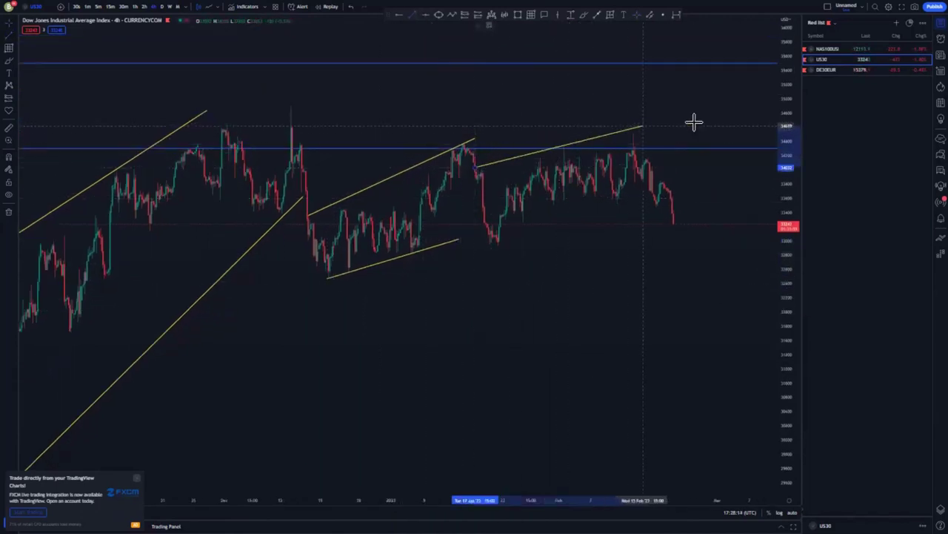
click(413, 15)
click(494, 239)
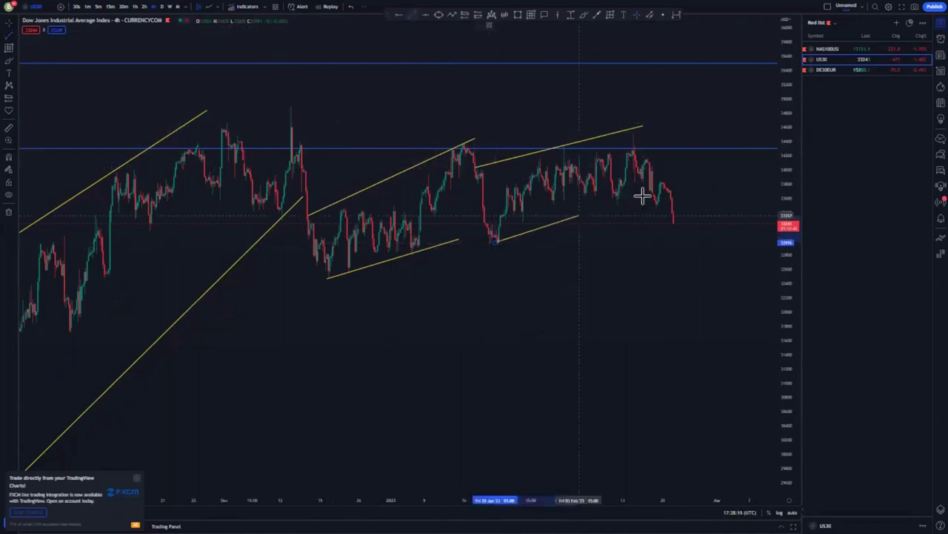
click(643, 196)
Move the end of the latest upper trend line back to 14 February 2023, just above the mid-February high
scroll(449, 259, right, 3)
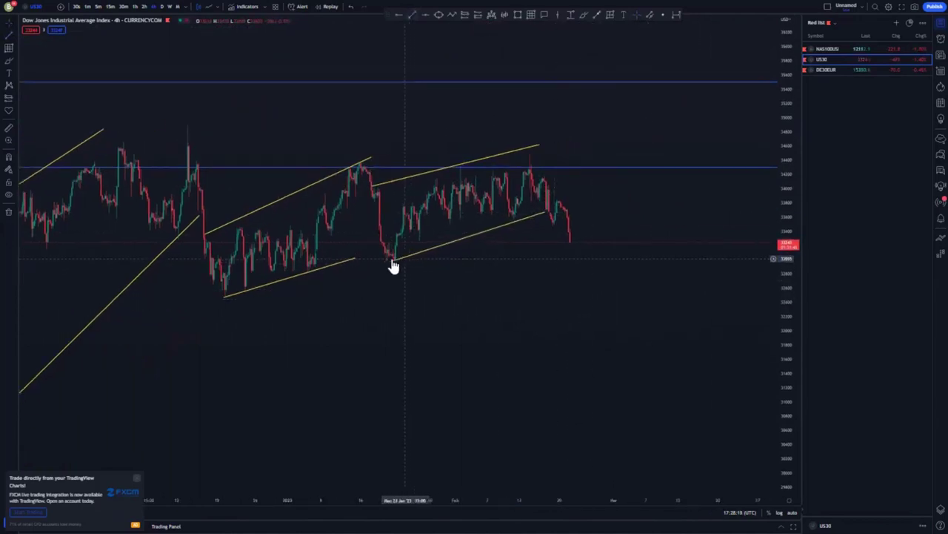
scroll(689, 257, down, 2)
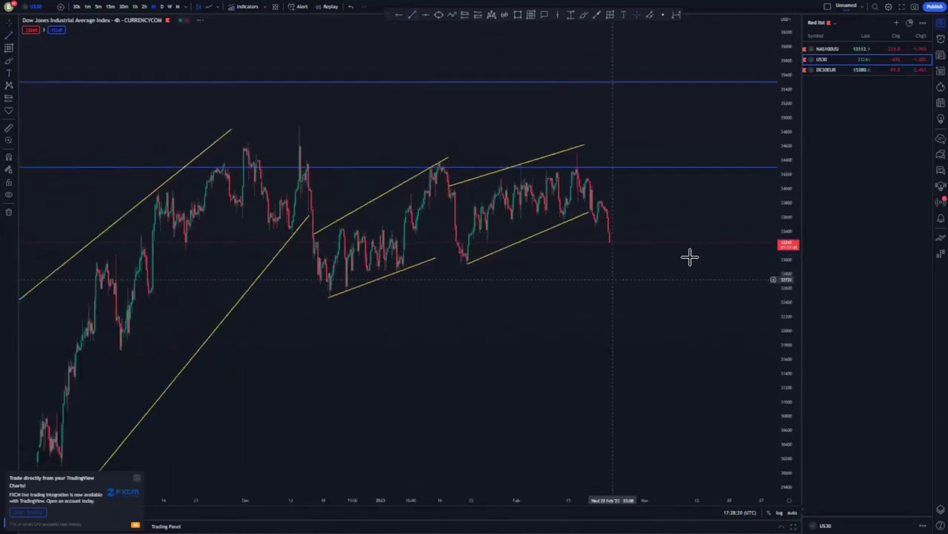
scroll(689, 257, down, 1)
click(602, 146)
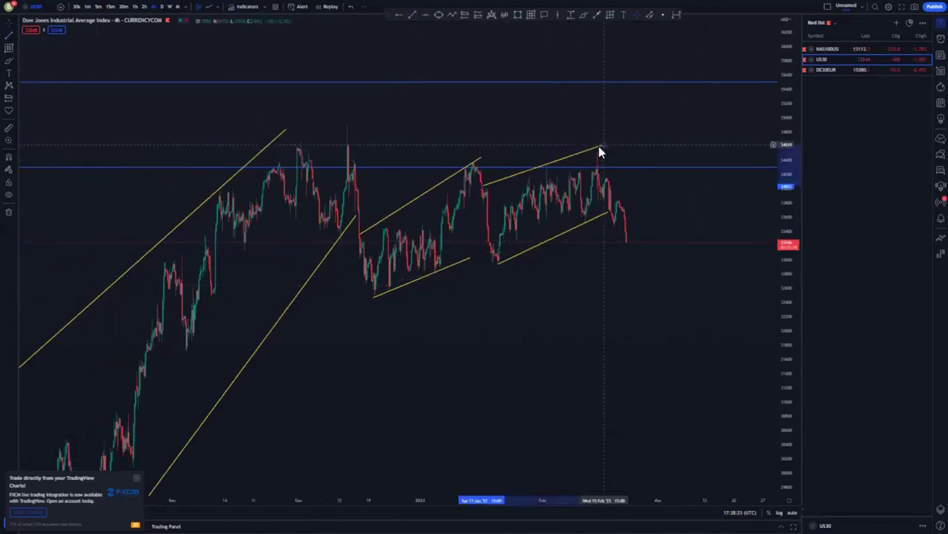
drag(599, 146, 598, 147)
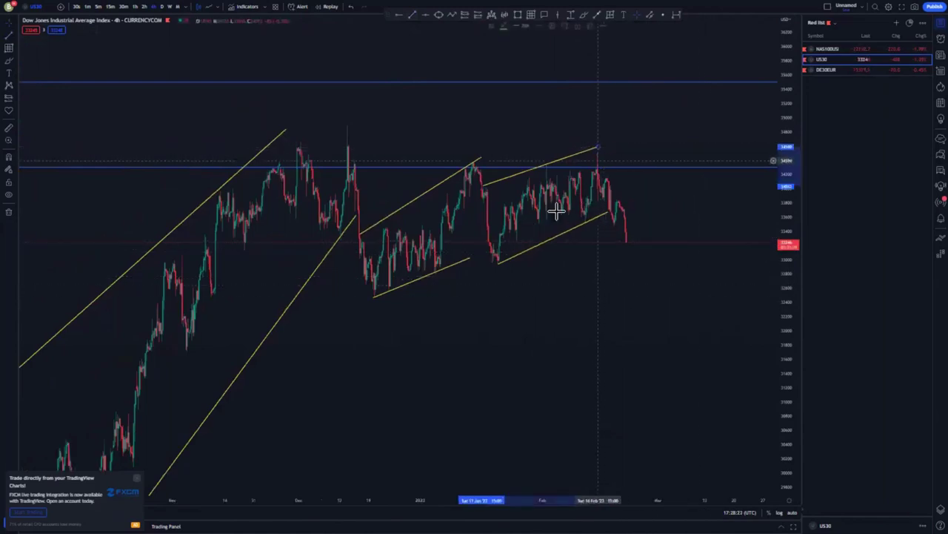
Draw a thin rectangle zone from November 2022 to mid-March 2023 and raise it to about 33,700–33,800
click(520, 15)
click(257, 220)
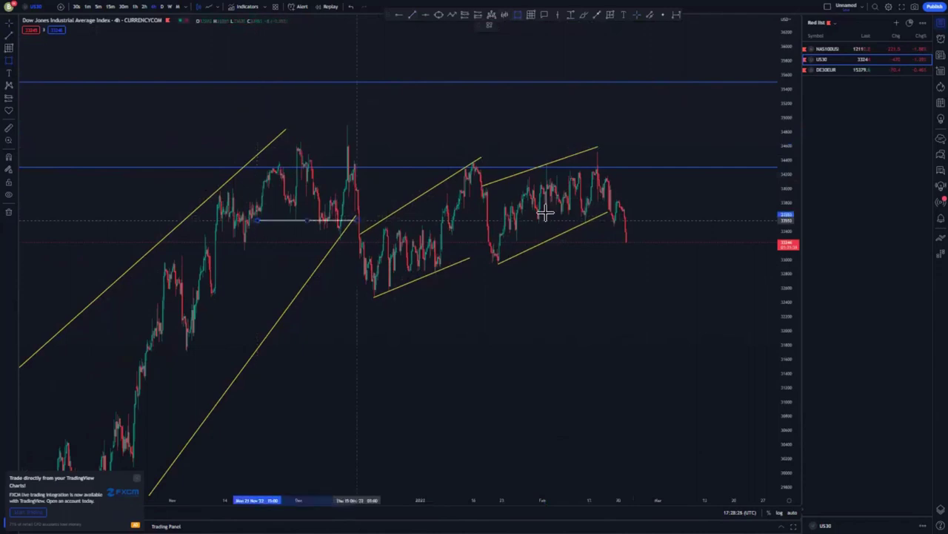
mouse_move(545, 214)
mouse_down()
mouse_move(688, 200)
mouse_move(711, 212)
mouse_up()
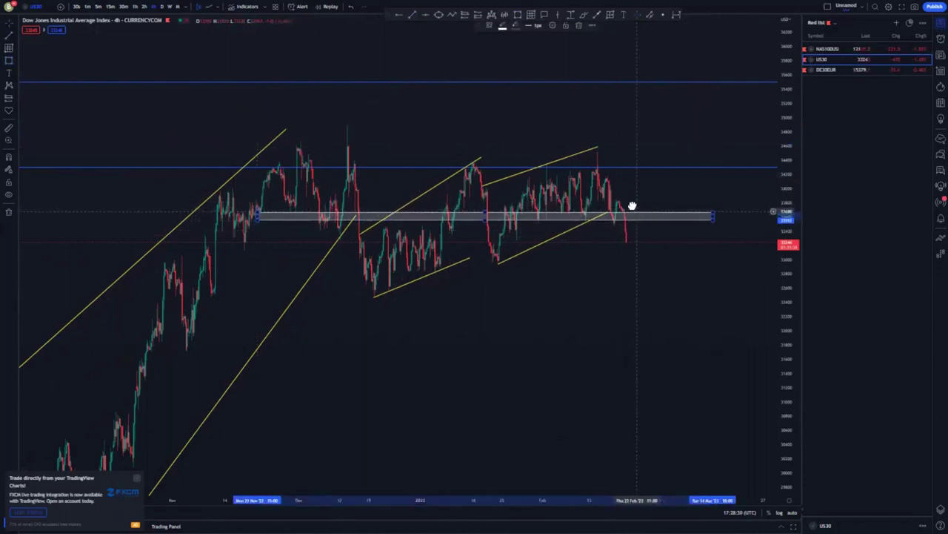
drag(632, 206, 631, 205)
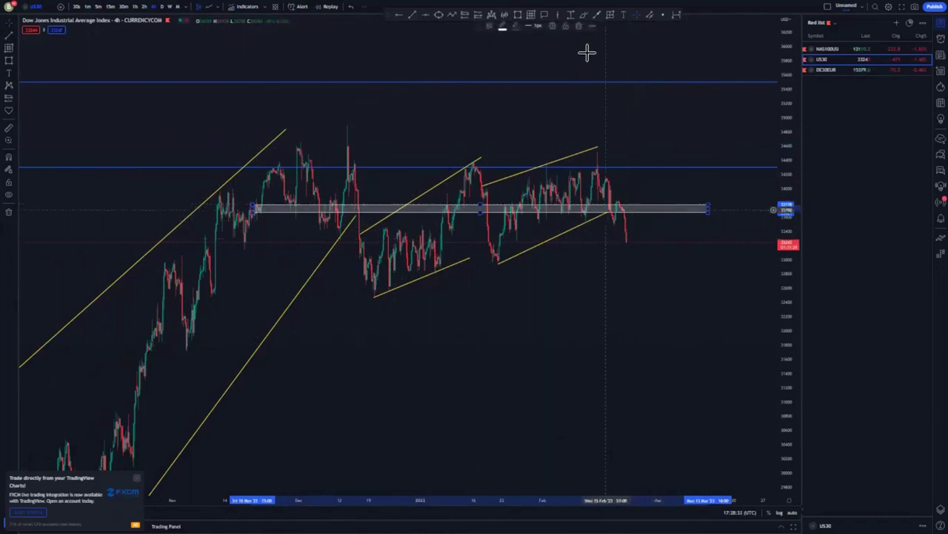
Brush a projected drop from the thin rectangle zone to about 31,900, and delete both the brush stroke and the zone
mouse_move(618, 249)
mouse_down()
mouse_move(622, 202)
mouse_move(649, 339)
mouse_up()
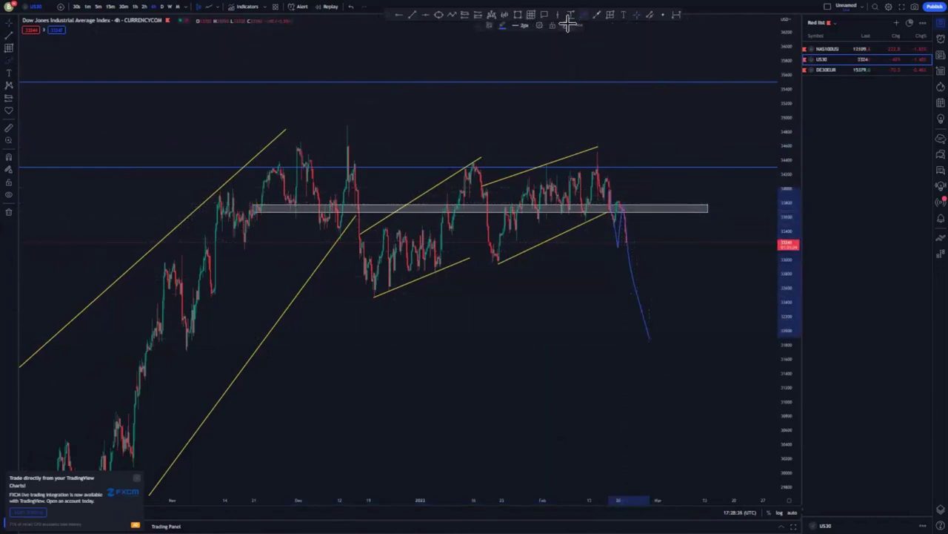
click(568, 24)
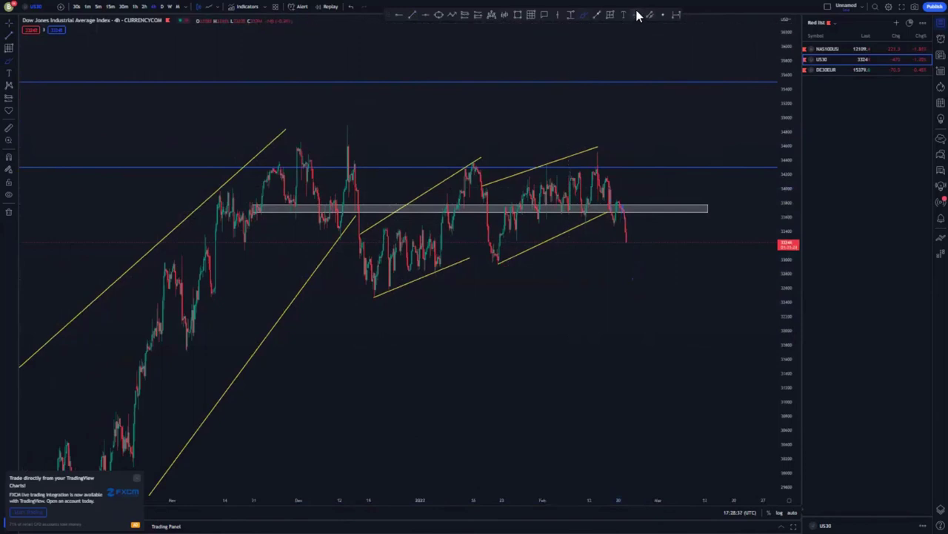
click(656, 211)
key(Delete)
drag(788, 173, 783, 259)
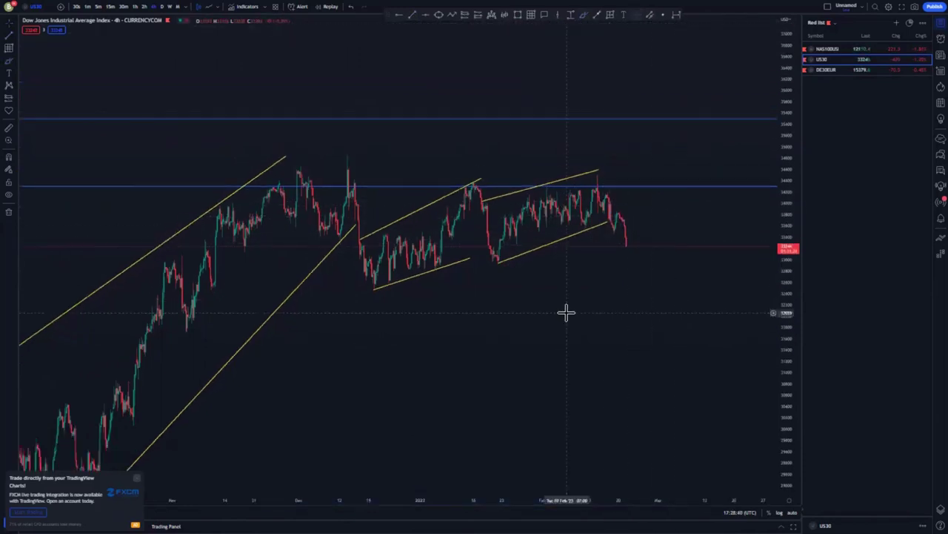
drag(567, 313, 509, 310)
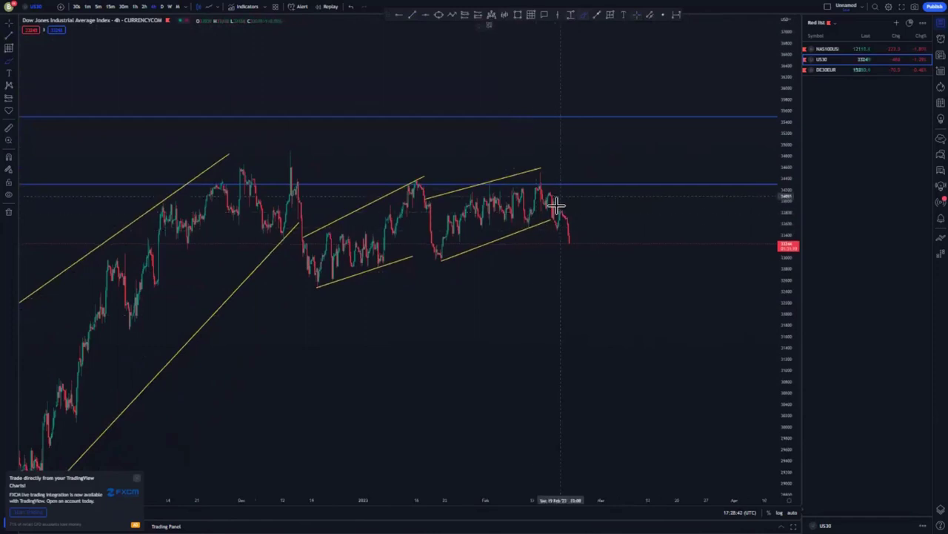
Brush over the mid-February drop and a sideways zigzag around 33,250, and delete these brush strokes
drag(546, 174, 568, 250)
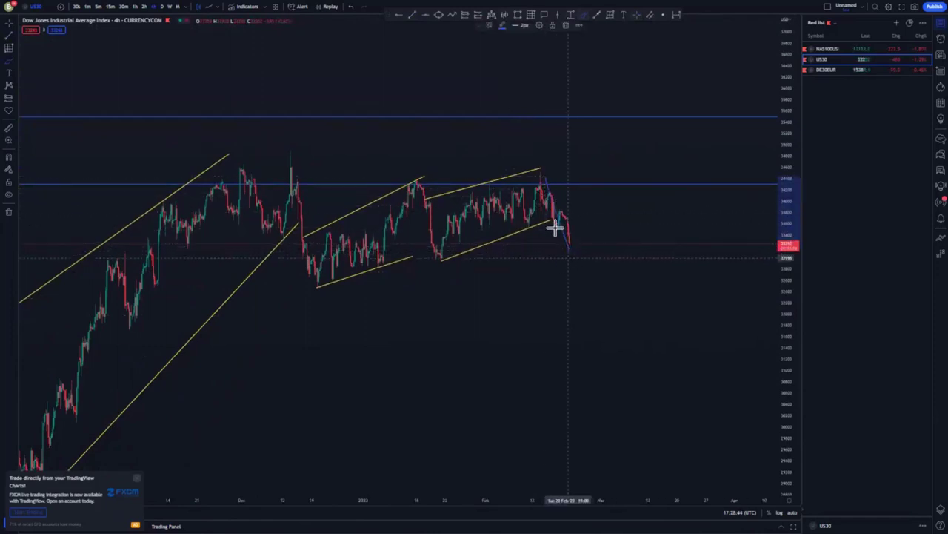
click(566, 27)
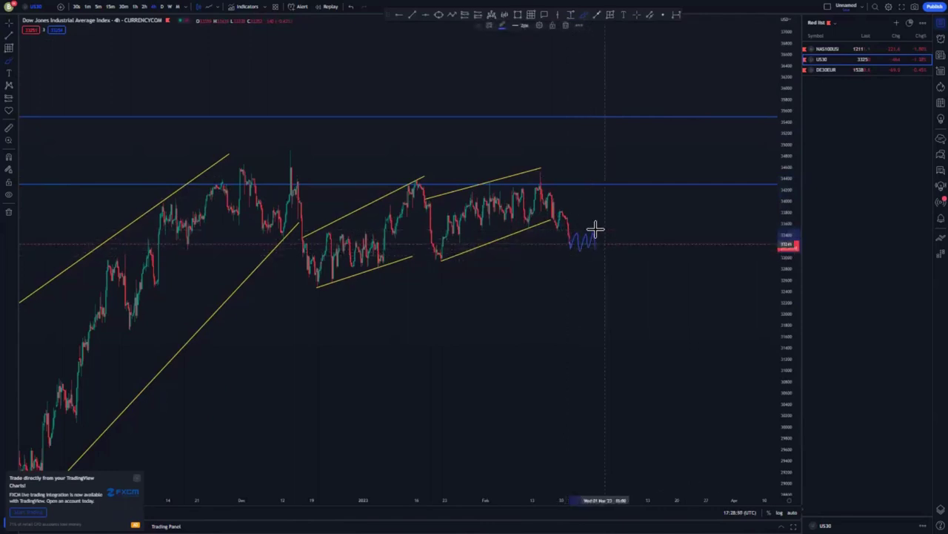
click(566, 26)
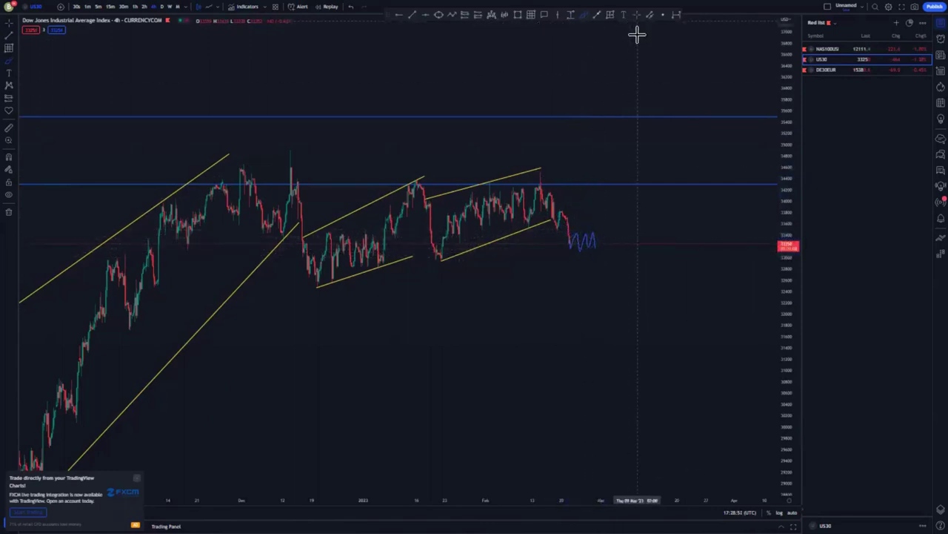
click(586, 246)
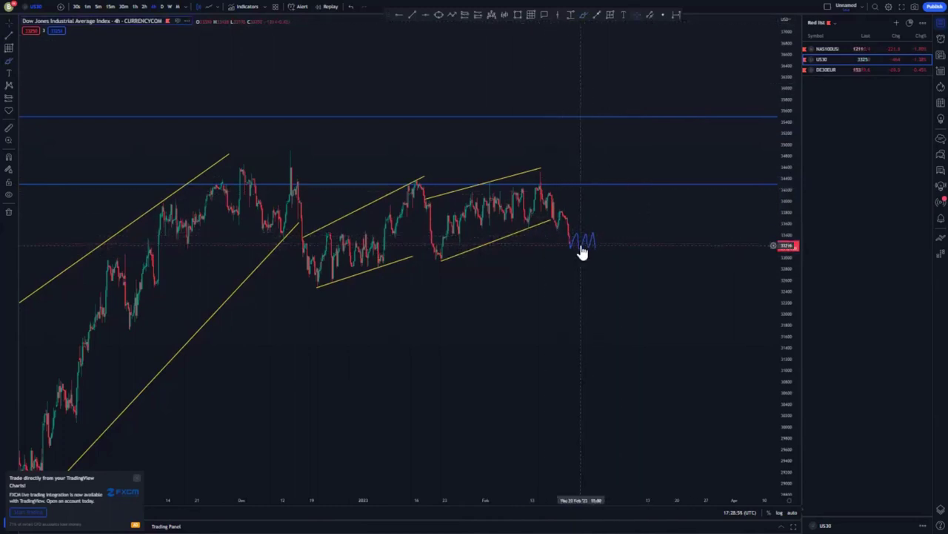
click(584, 245)
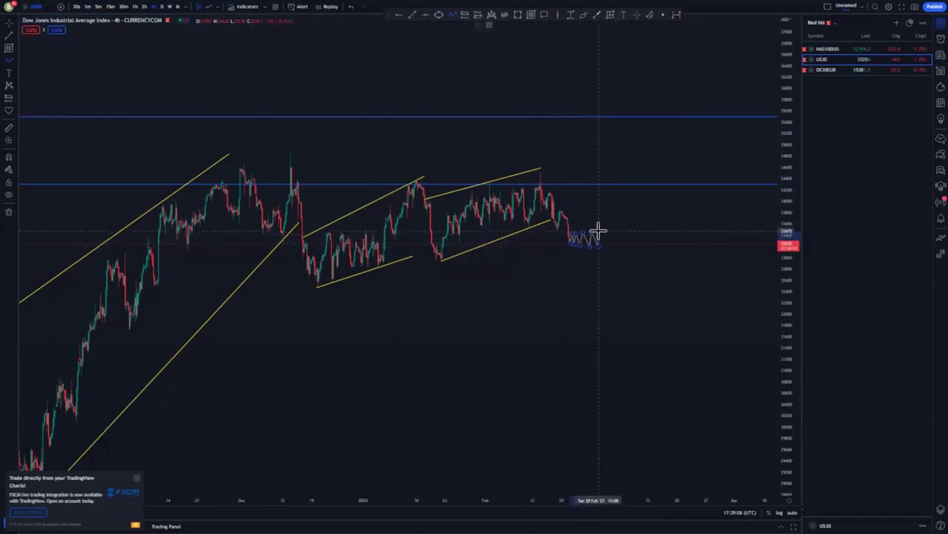
Draw a zigzag path around 33,200–33,450 that ends in a drop to about 30,000, and enclose the zigzag with two trend lines
double_click(629, 429)
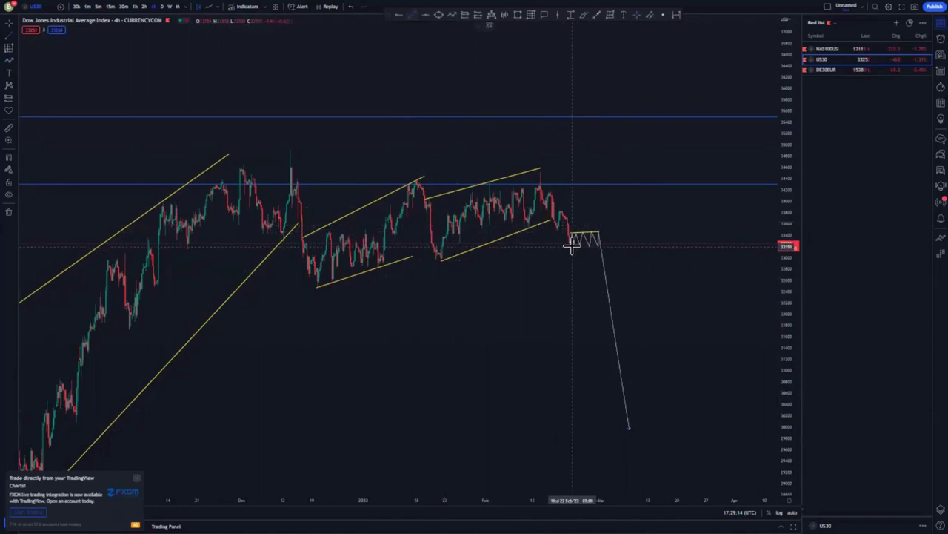
click(599, 244)
Place a short position at the end of the projected zigzag, with entry at about 33,081 and stop at about 33,586
drag(661, 257, 613, 249)
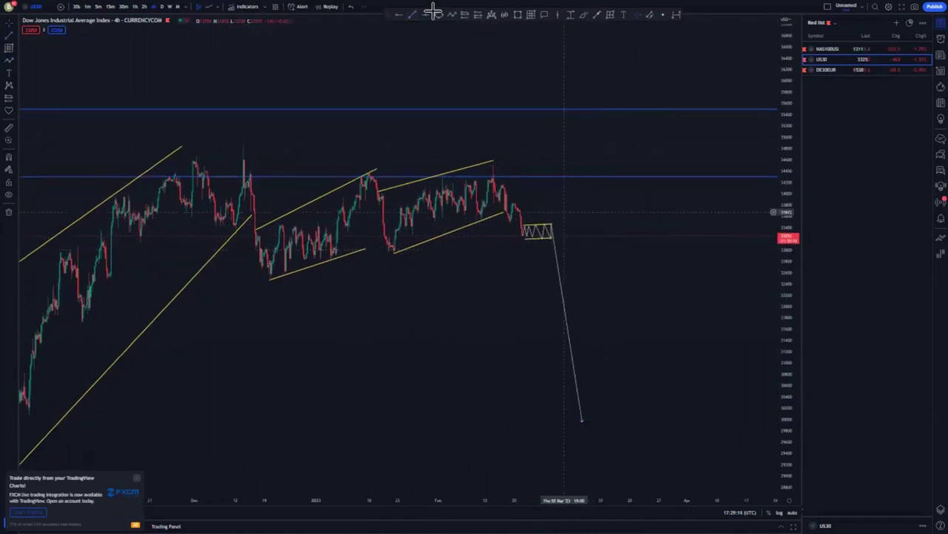
click(556, 244)
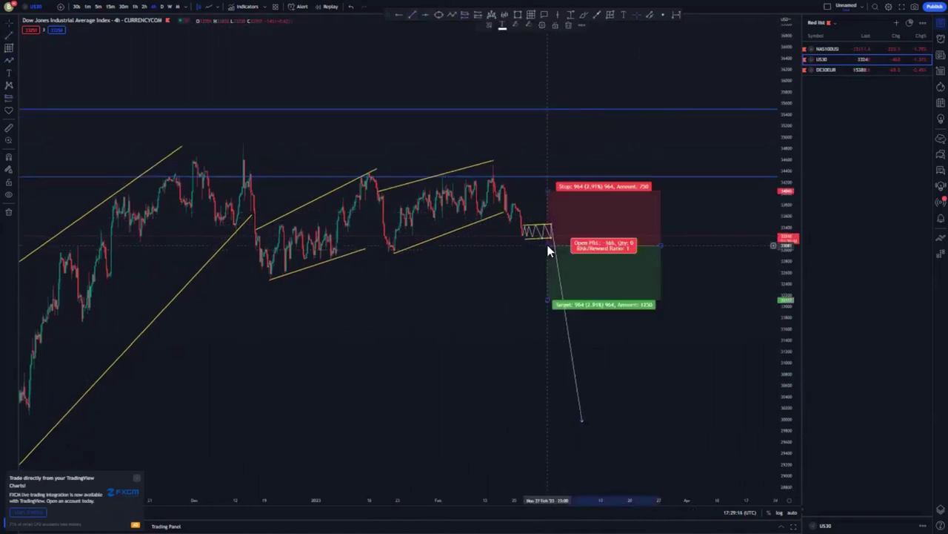
drag(550, 201, 552, 215)
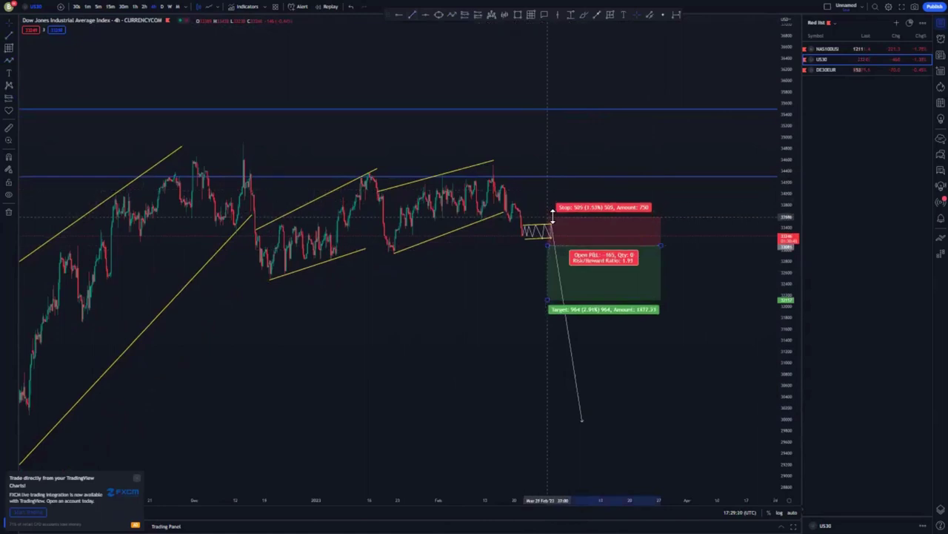
Raise the short position's profit target to about 32,480
click(502, 284)
scroll(545, 301, down, 5)
drag(515, 302, 480, 259)
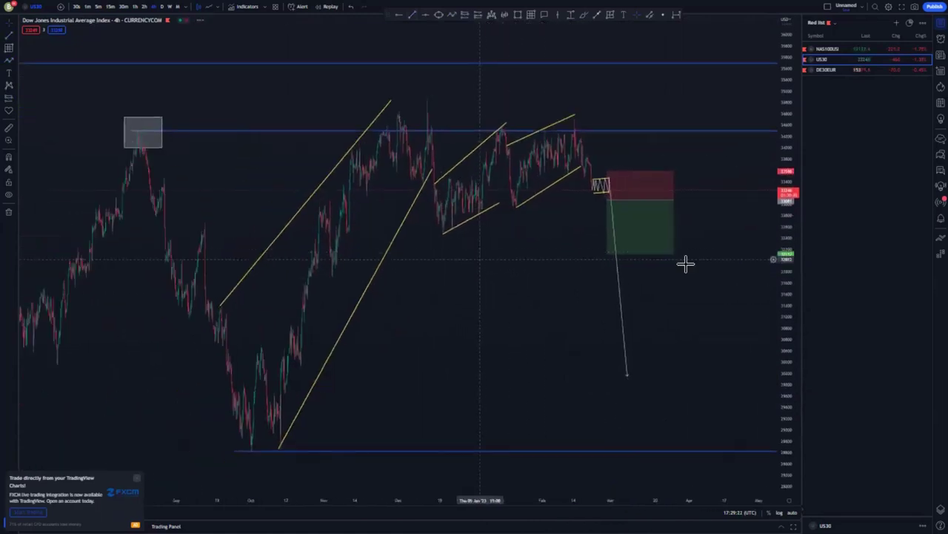
scroll(685, 264, down, 5)
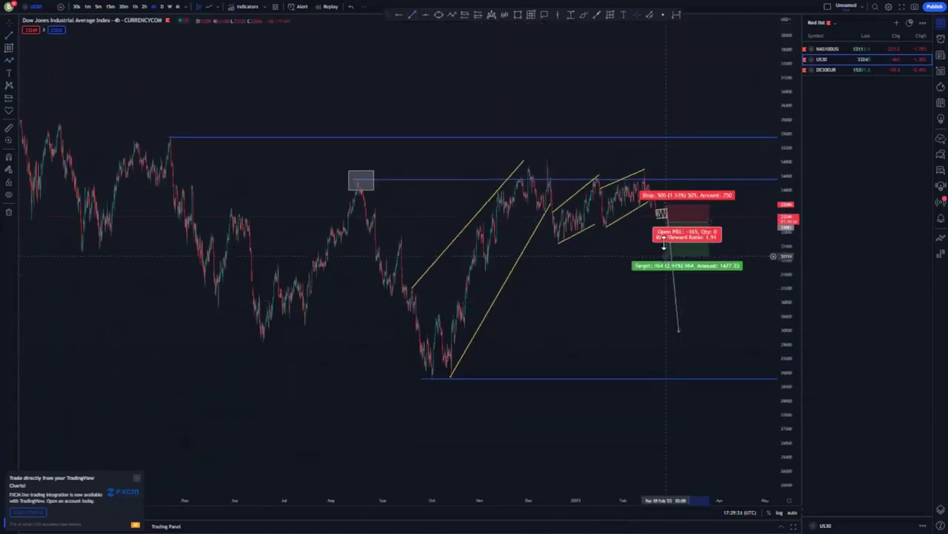
drag(664, 245, 664, 232)
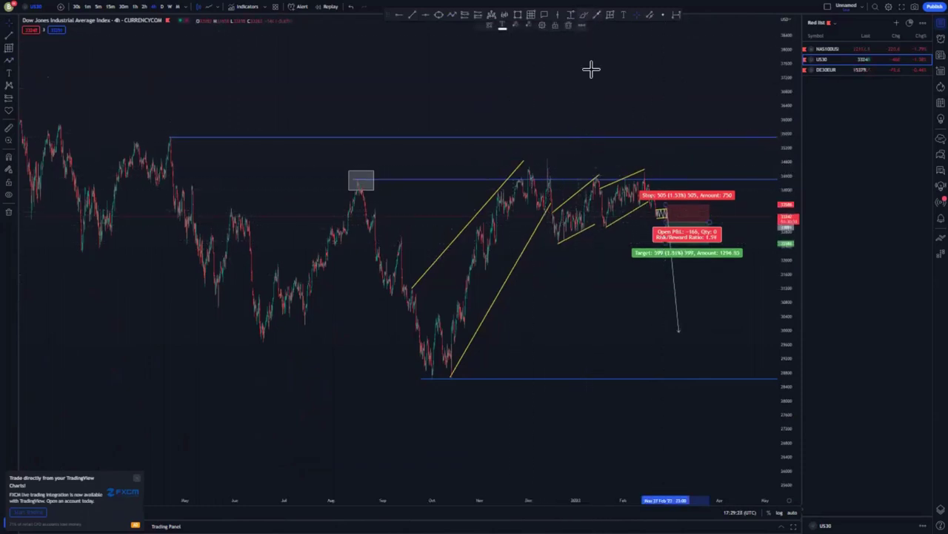
Brush an ellipse around the two rising channels from mid-December to mid-February, and delete it
mouse_move(592, 162)
mouse_down()
mouse_move(516, 269)
mouse_move(618, 242)
mouse_move(610, 217)
mouse_up()
click(584, 15)
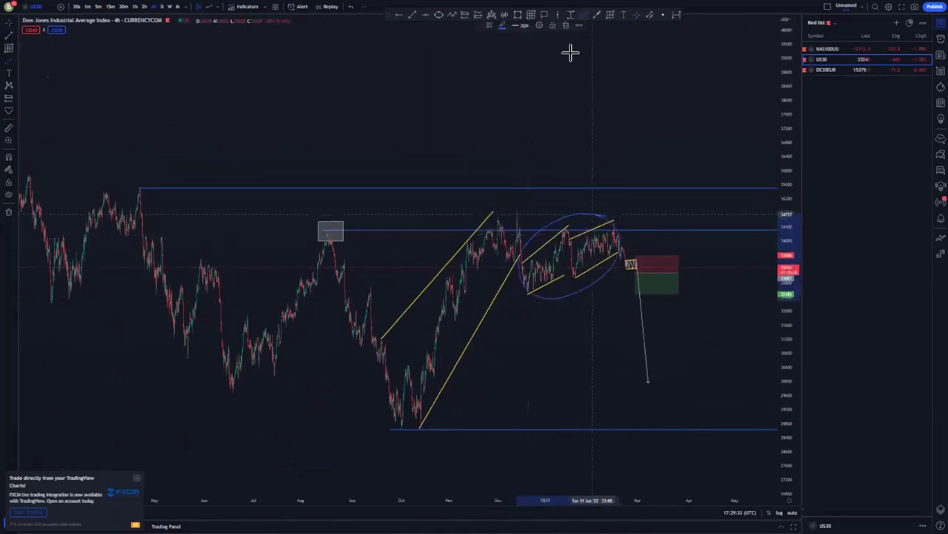
click(565, 22)
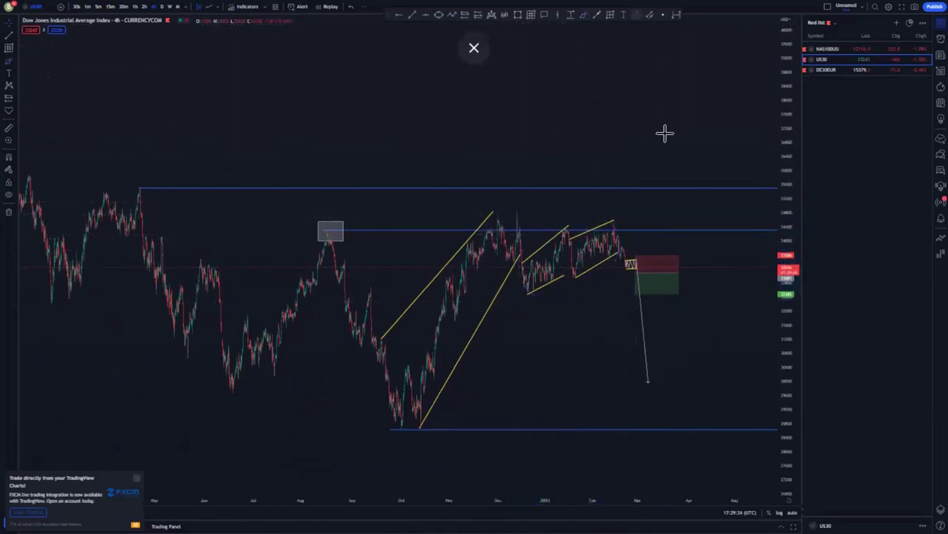
Extend the short position's profit target down to the horizontal level at about 28,604
drag(636, 298, 637, 294)
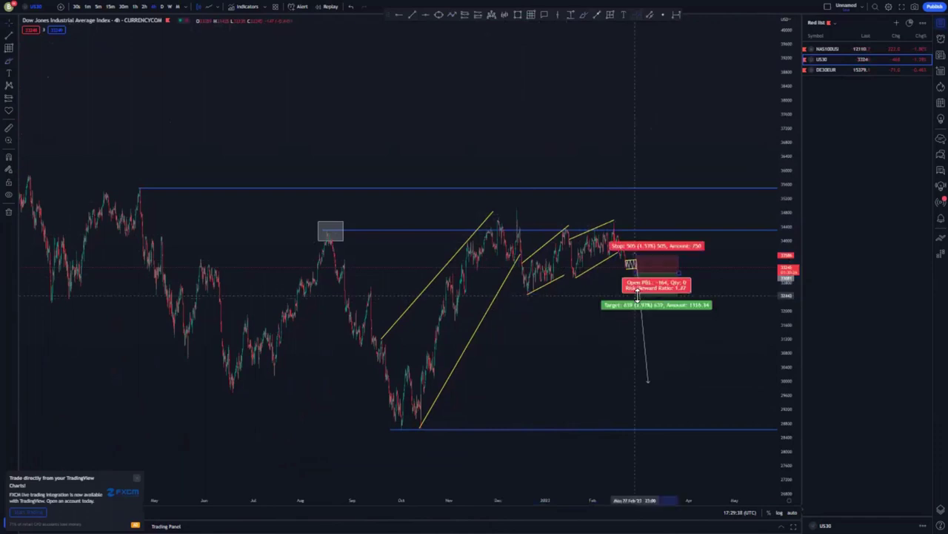
drag(639, 334, 648, 430)
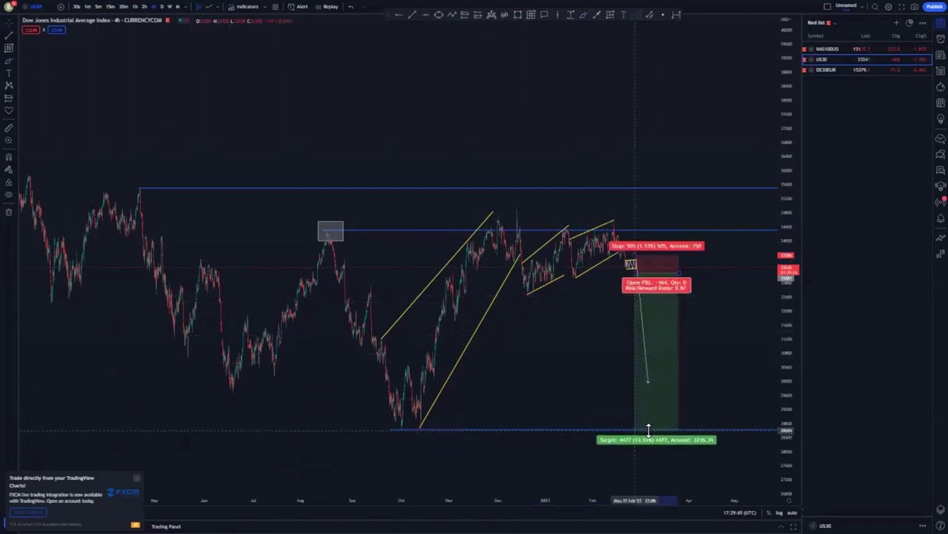
drag(544, 375, 510, 301)
scroll(551, 360, up, 3)
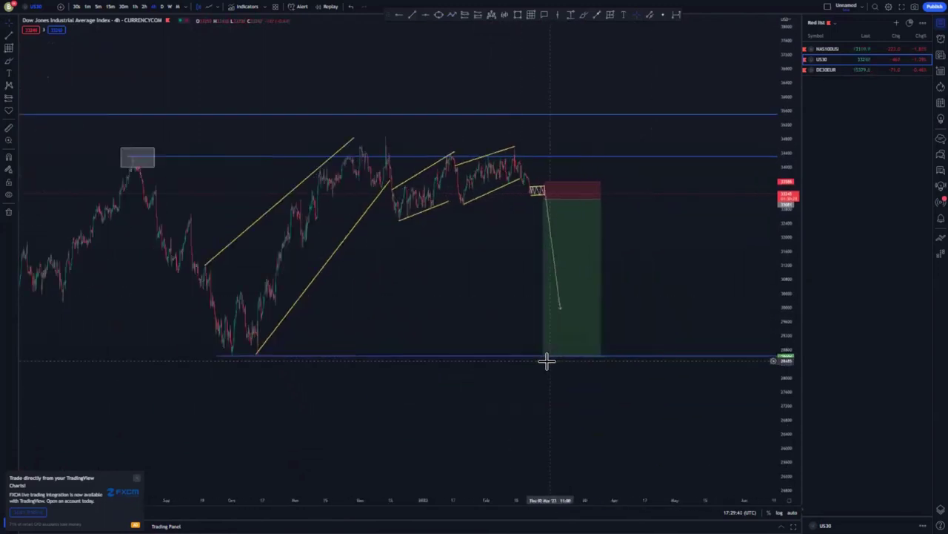
scroll(547, 362, down, 2)
scroll(563, 279, down, 4)
scroll(527, 273, up, 5)
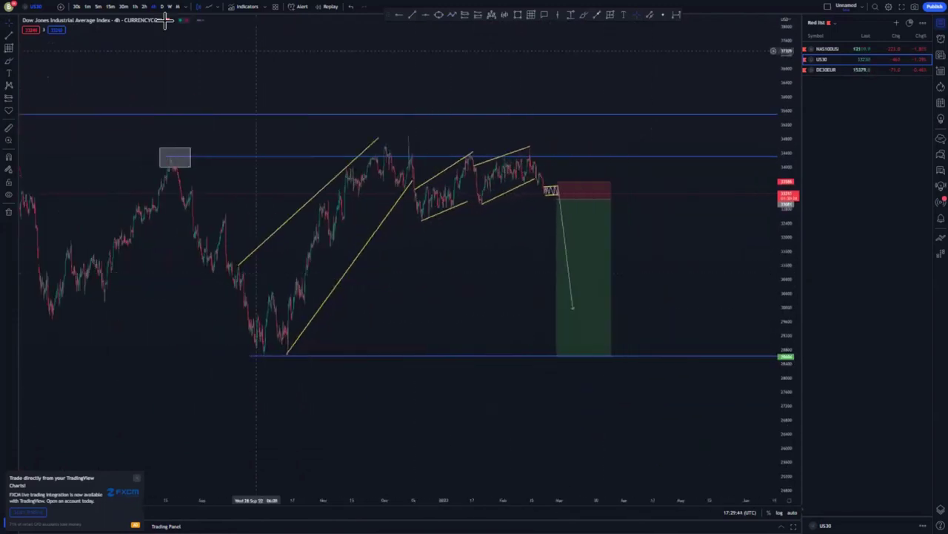
Switch the US30 chart to the 1-hour timeframe, focused on the mid-February decline and the projected range
click(137, 7)
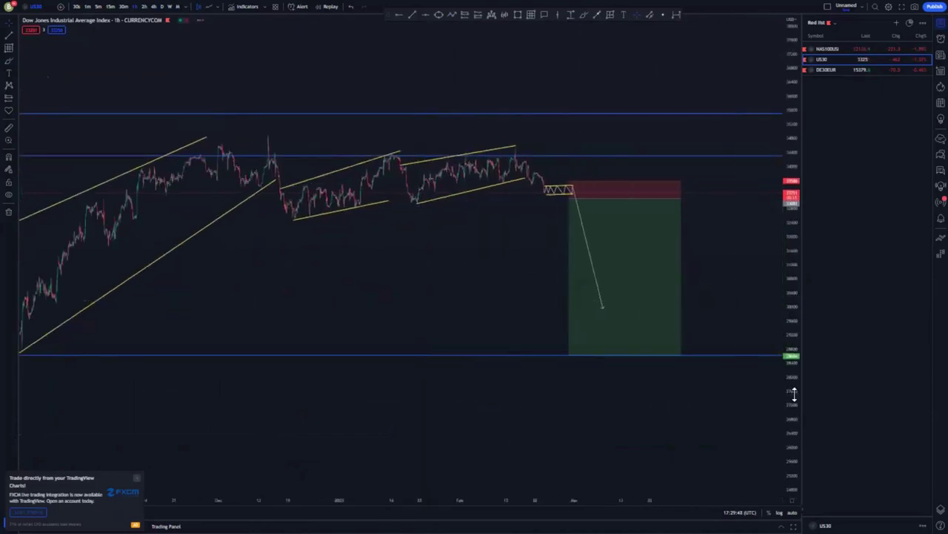
scroll(351, 281, up, 8)
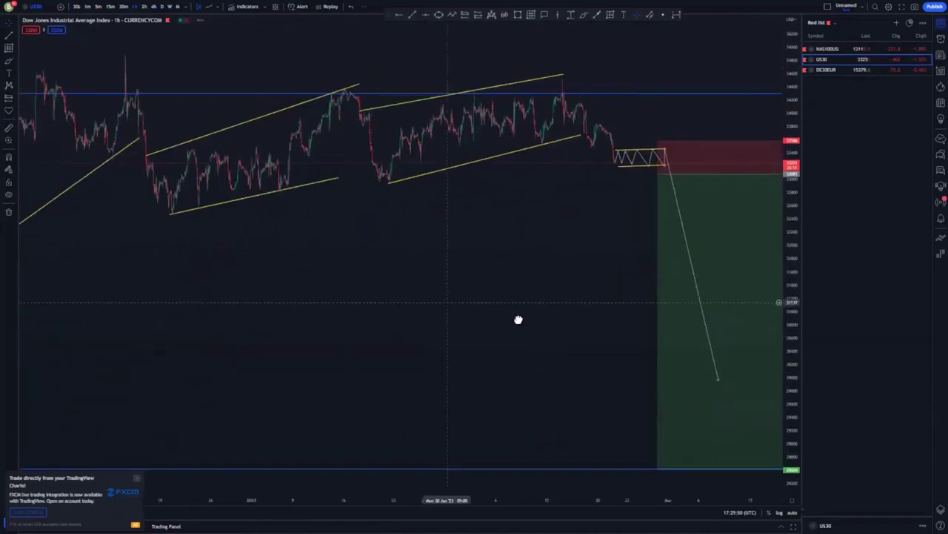
drag(788, 352, 774, 222)
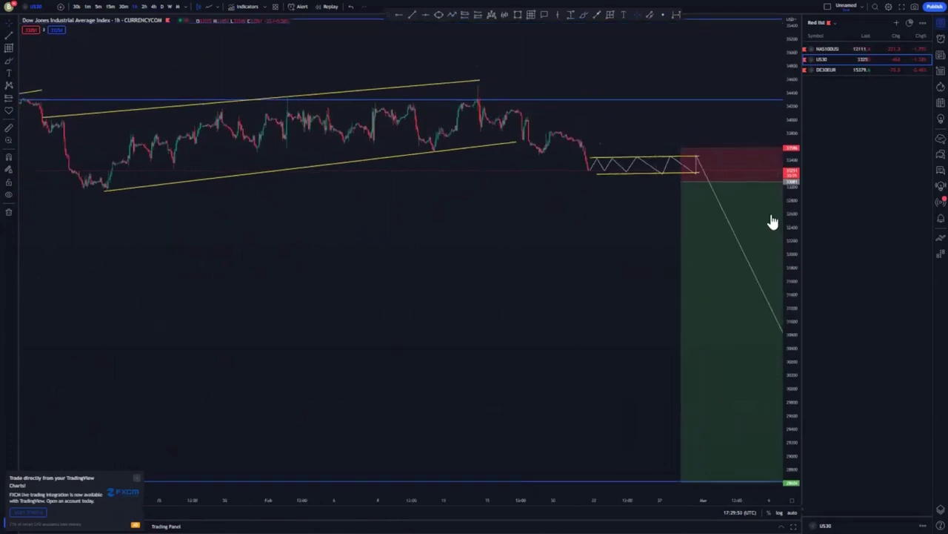
drag(449, 224, 384, 314)
drag(794, 326, 774, 131)
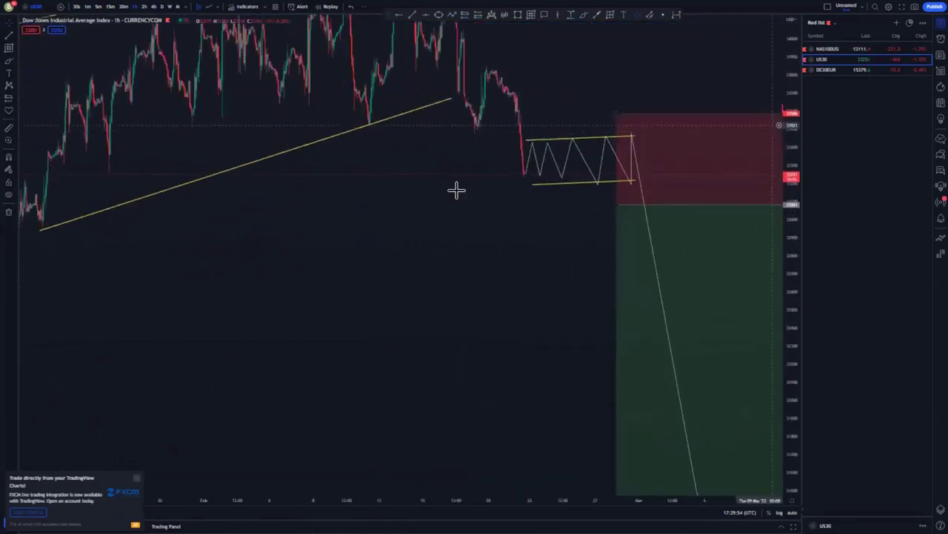
drag(459, 211, 489, 307)
scroll(489, 304, up, 4)
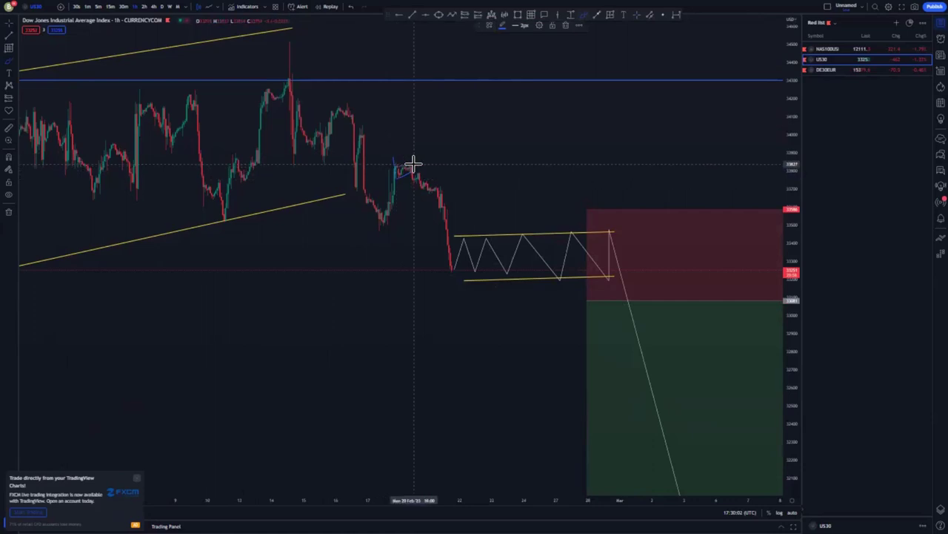
Brush over the small consolidation near 33,800 and the drop to about 33,250, and delete the stroke along the drop
drag(424, 163, 458, 268)
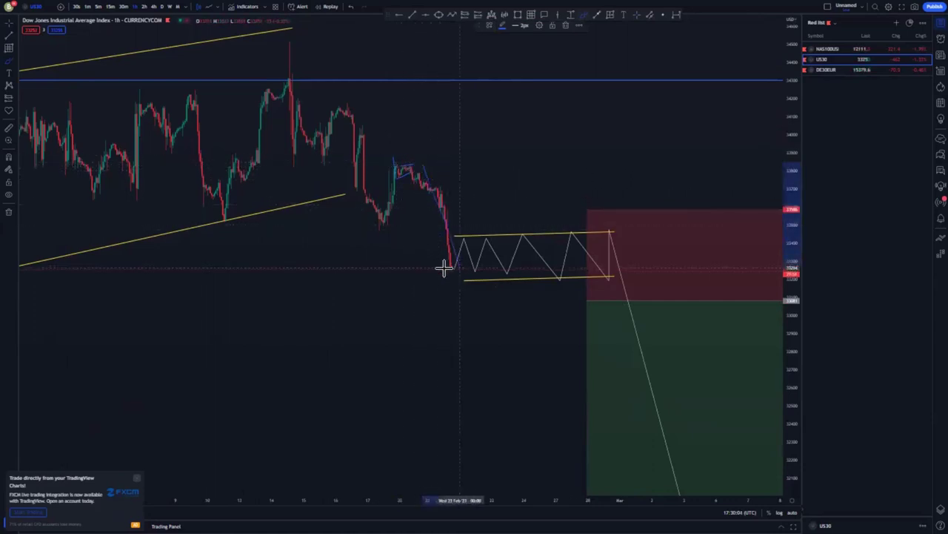
scroll(394, 266, down, 5)
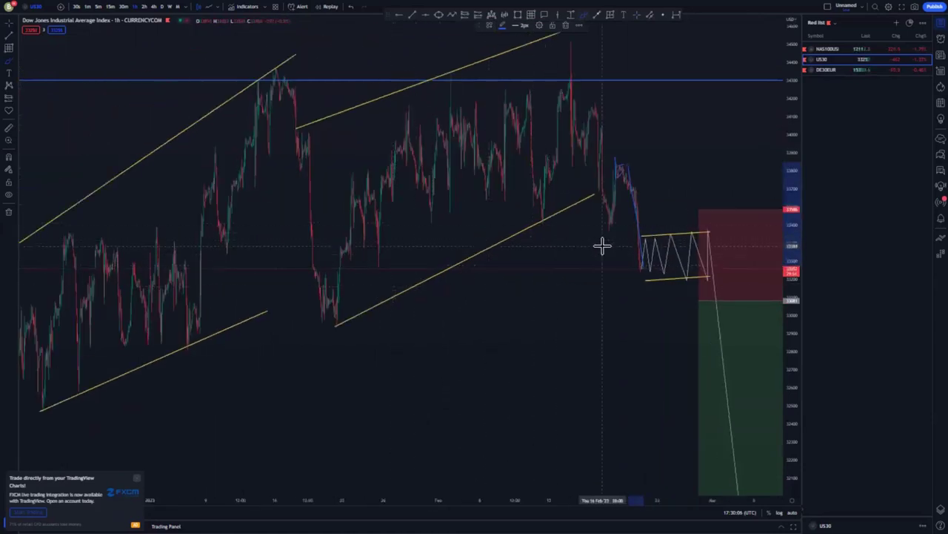
scroll(603, 246, up, 3)
click(574, 25)
click(567, 26)
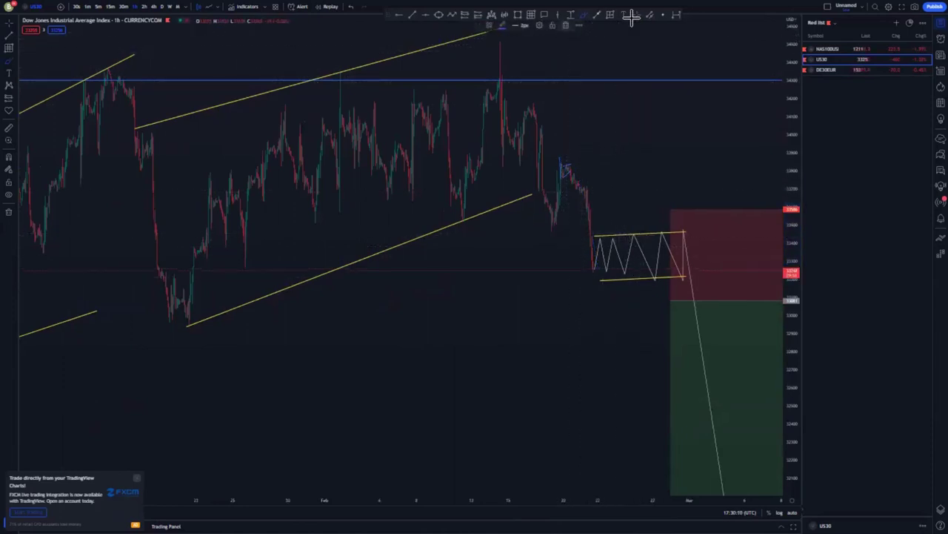
Delete the zigzag path, its two enclosing trend lines, the short position and the remaining brush marks near 33,800
click(661, 232)
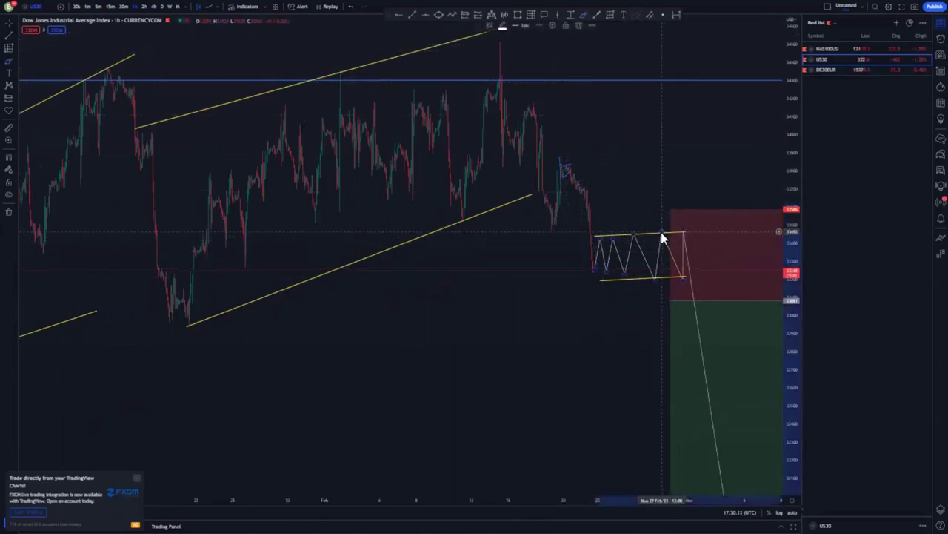
key(Delete)
drag(661, 232, 652, 281)
key(Delete)
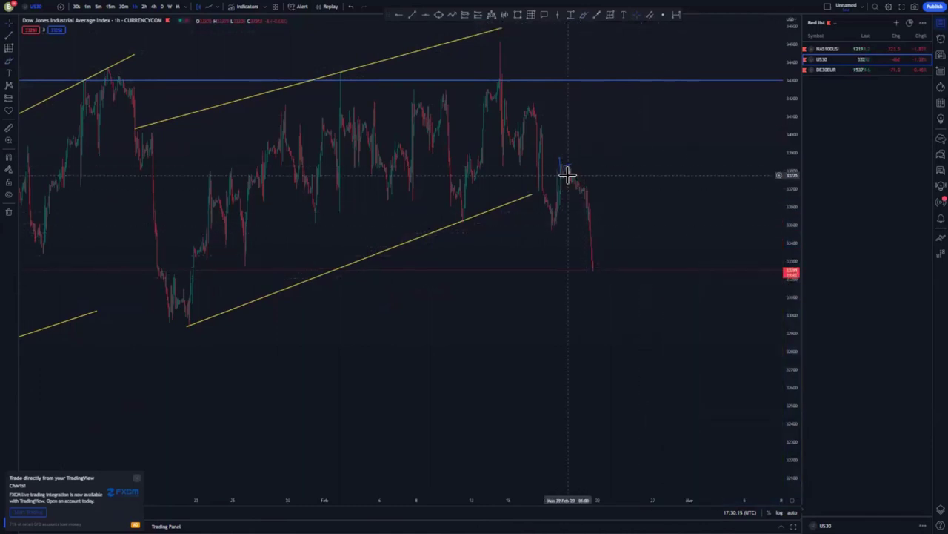
click(568, 174)
key(Delete)
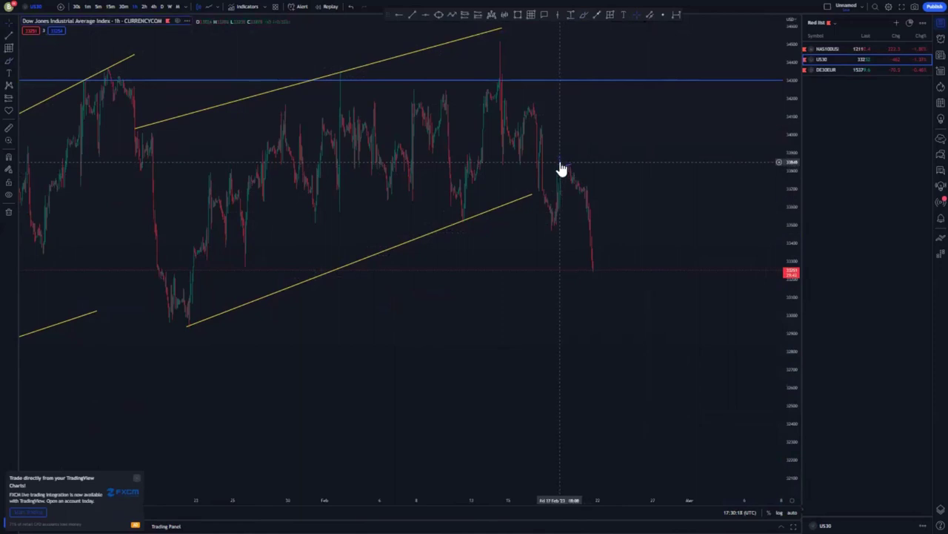
Brush a projected tight consolidation around 33,250 followed by wider swings between about 32,900 and 33,300 into early March
click(584, 15)
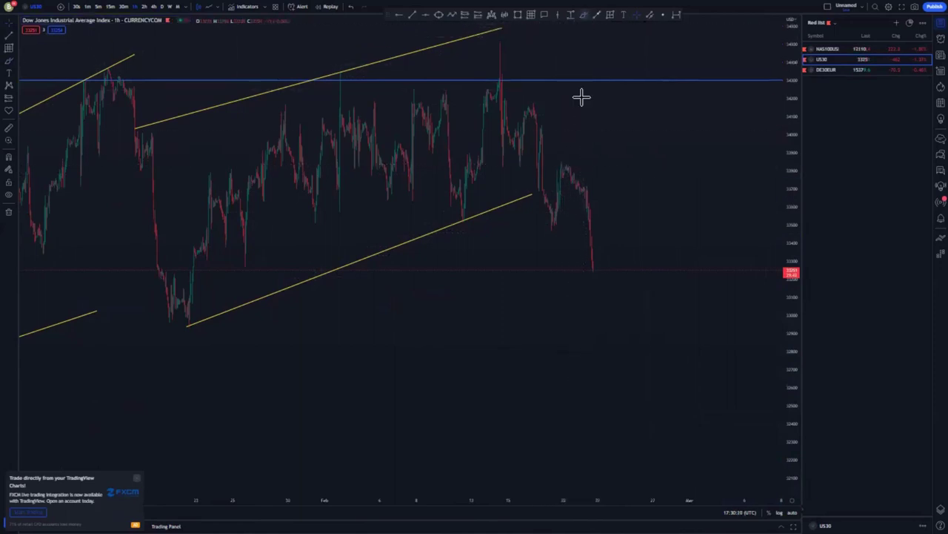
mouse_move(594, 263)
mouse_down()
mouse_move(593, 275)
mouse_move(597, 261)
mouse_move(604, 274)
mouse_move(595, 264)
mouse_move(613, 268)
mouse_move(618, 328)
mouse_move(641, 264)
mouse_up()
mouse_move(650, 306)
mouse_down()
mouse_move(673, 316)
mouse_move(694, 269)
mouse_move(719, 323)
mouse_up()
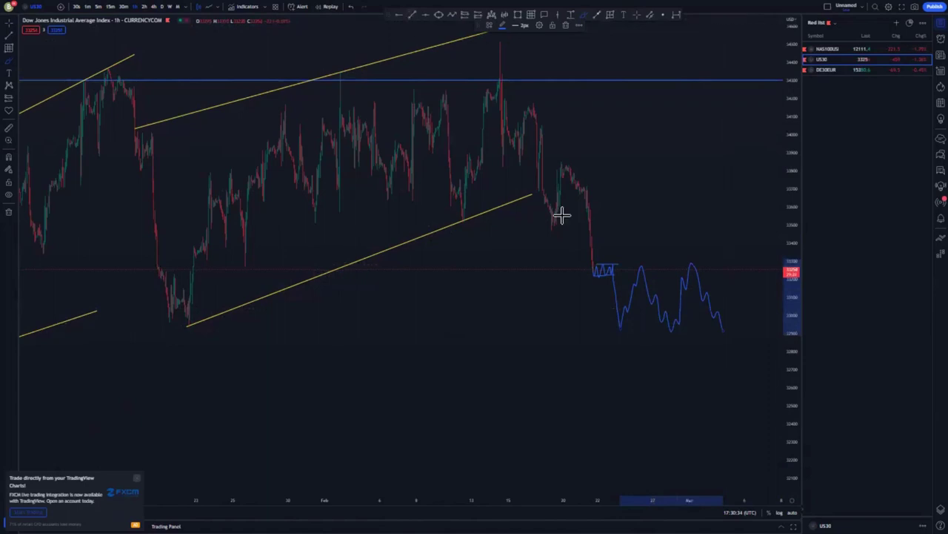
Enclose the projected US30 swings with an upper trend line near 33,300 and a lower trend line near 32,900
drag(610, 267, 713, 262)
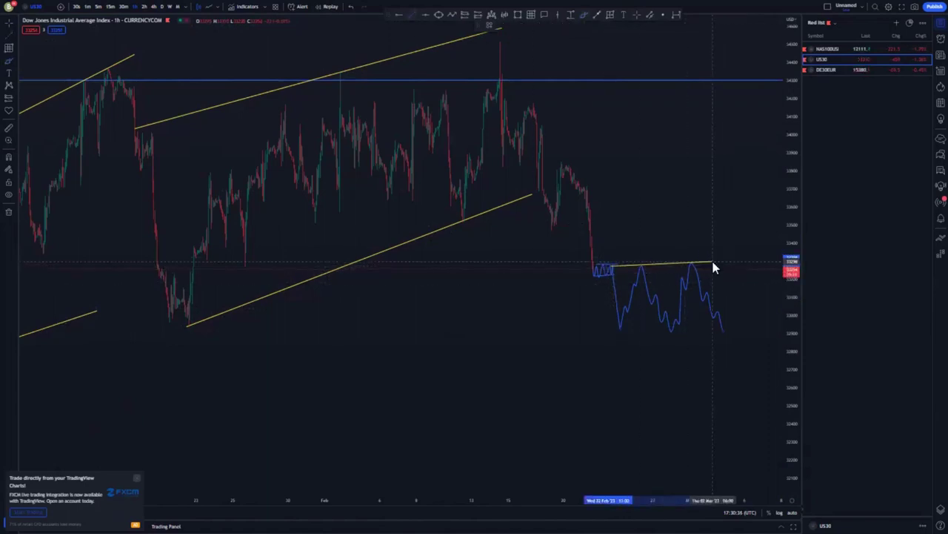
click(618, 329)
click(726, 331)
Place a horizontal ray from the late-January swing low near 32,950, extending across the projected range
drag(715, 384, 612, 359)
scroll(647, 394, down, 2)
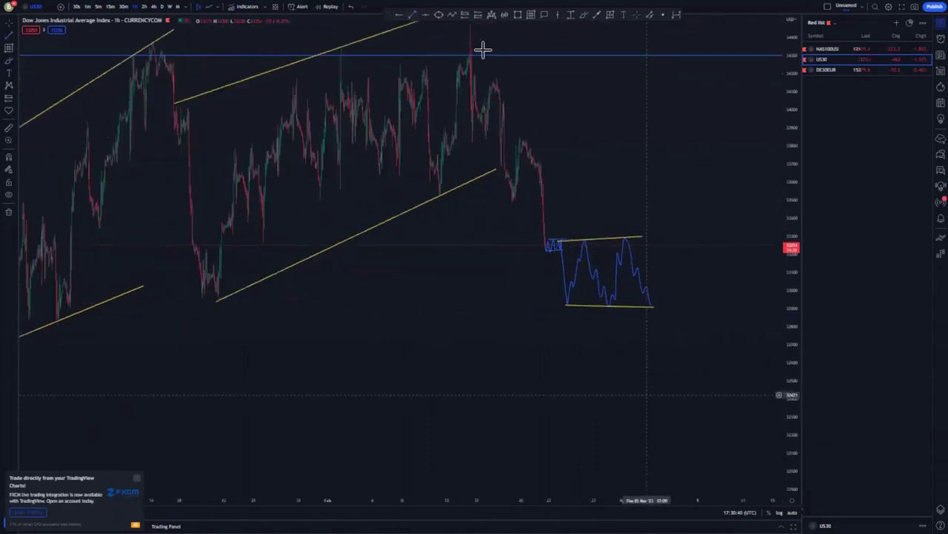
scroll(482, 50, down, 1)
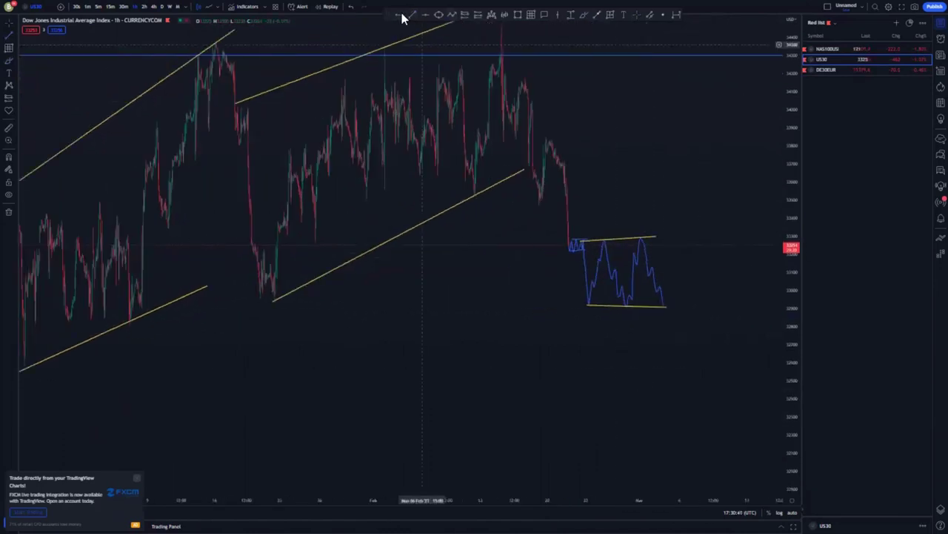
click(273, 299)
scroll(698, 257, down, 2)
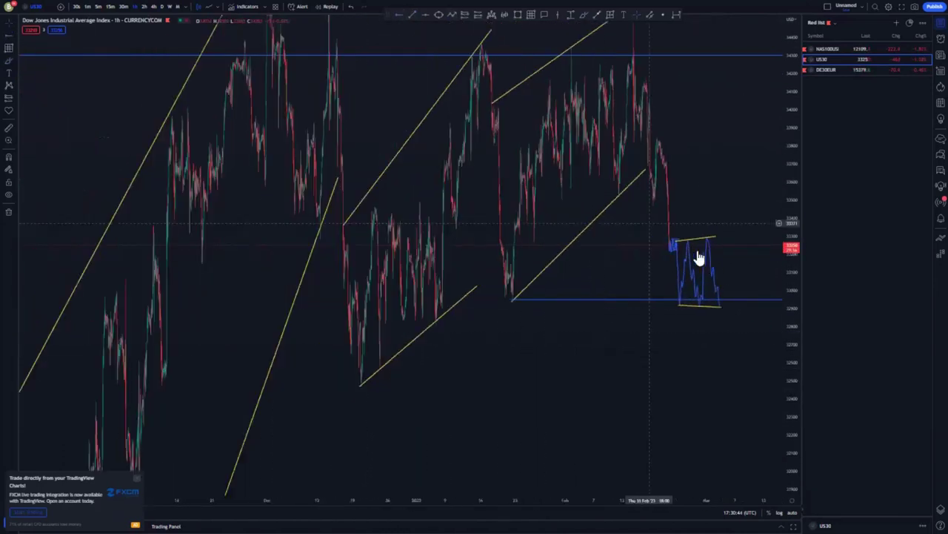
Place a short position at the projected range's upper boundary in early March, with its stop about 170 points above entry
drag(790, 159, 662, 381)
drag(565, 382, 557, 375)
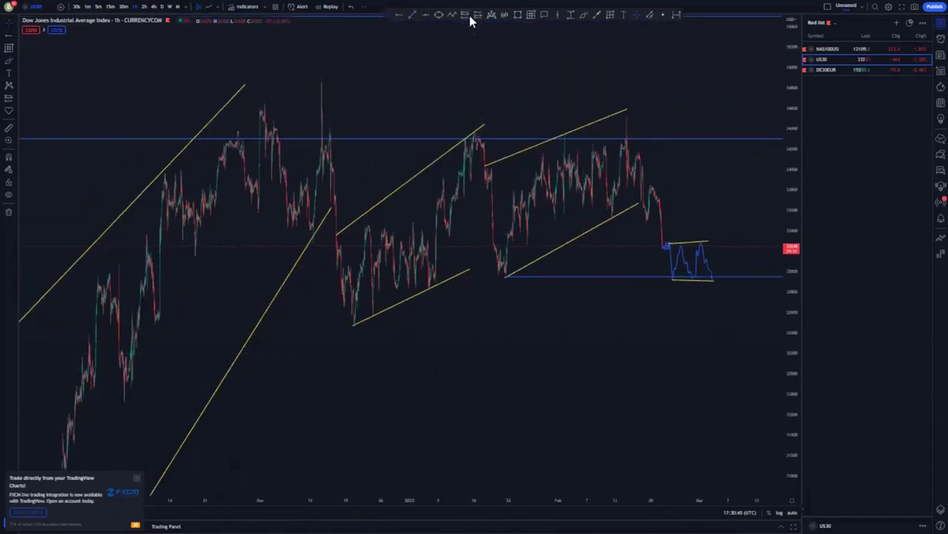
click(464, 15)
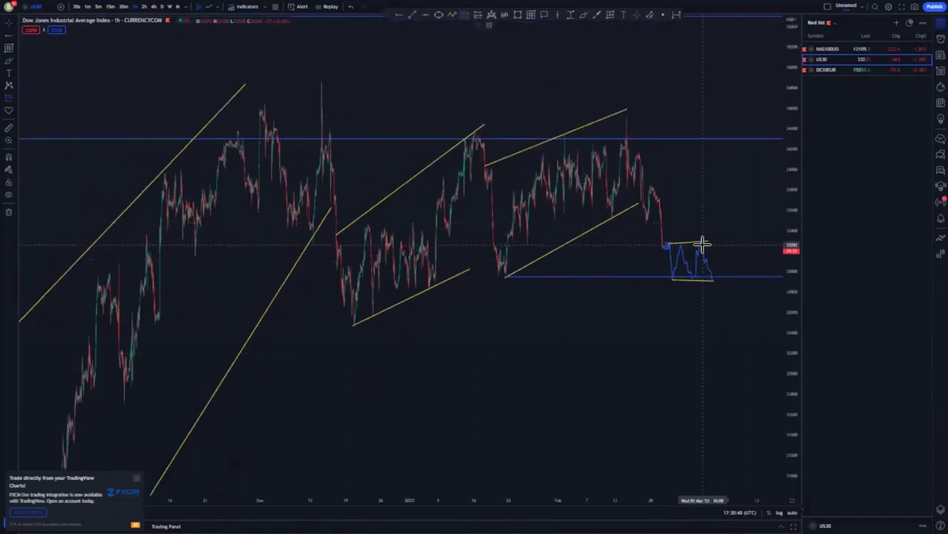
click(702, 245)
drag(669, 358, 492, 350)
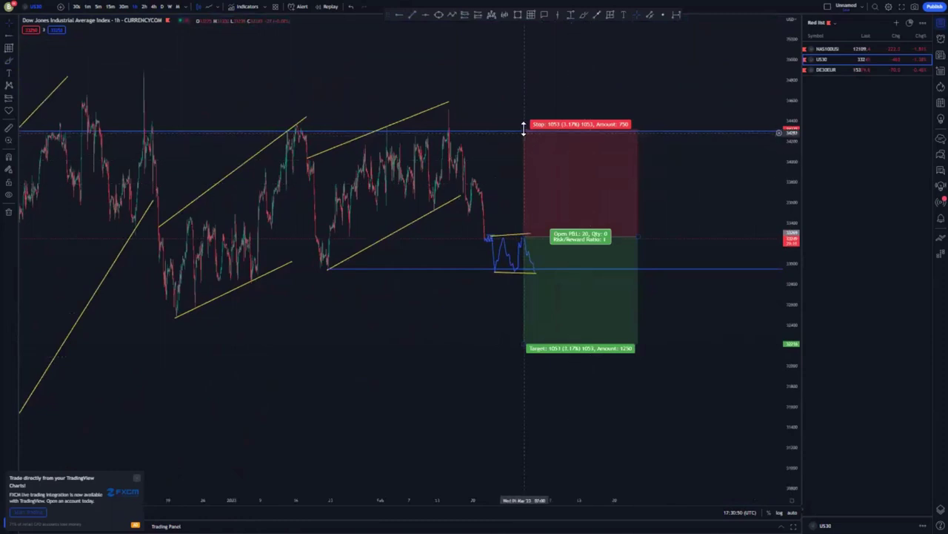
drag(524, 129, 524, 220)
Extend the short position's target down to the October 2022 support level near 28,600
scroll(462, 359, down, 5)
drag(796, 169, 747, 360)
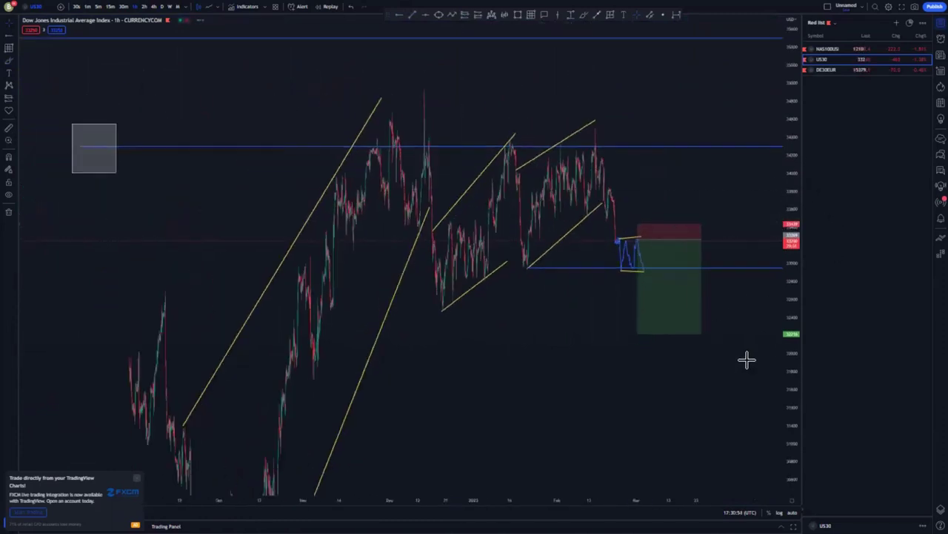
drag(666, 386, 652, 311)
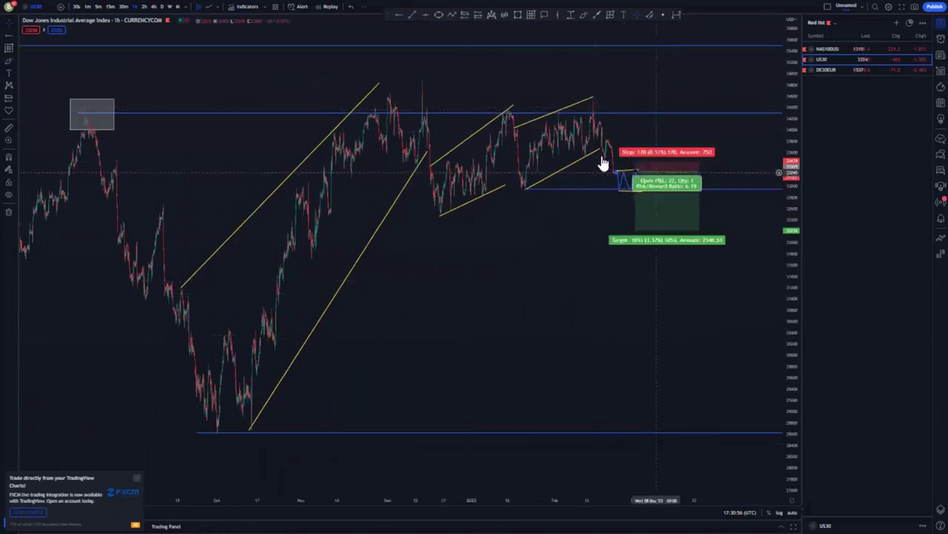
drag(635, 275, 635, 430)
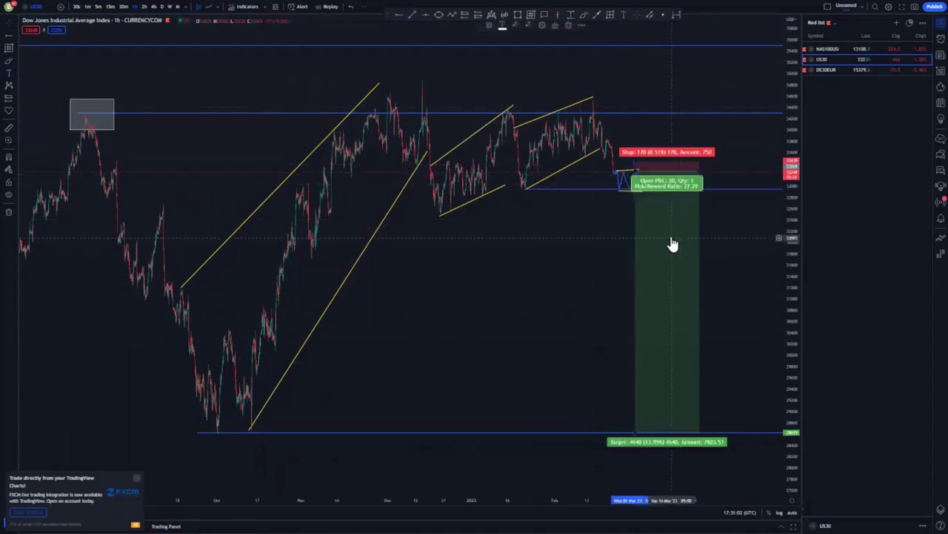
Delete the short position, the brushed swings and the two trend lines enclosing the projected range
key(Delete)
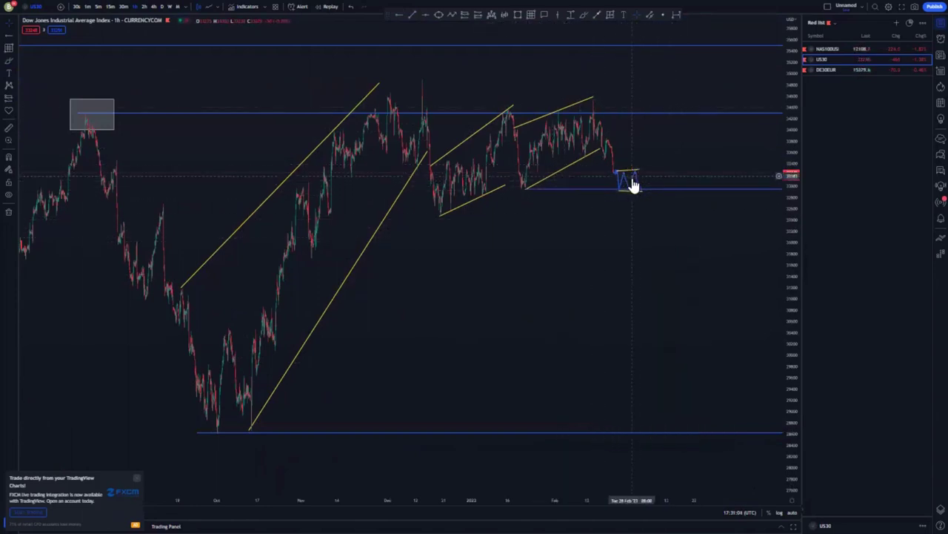
key(Delete)
click(621, 170)
key(Delete)
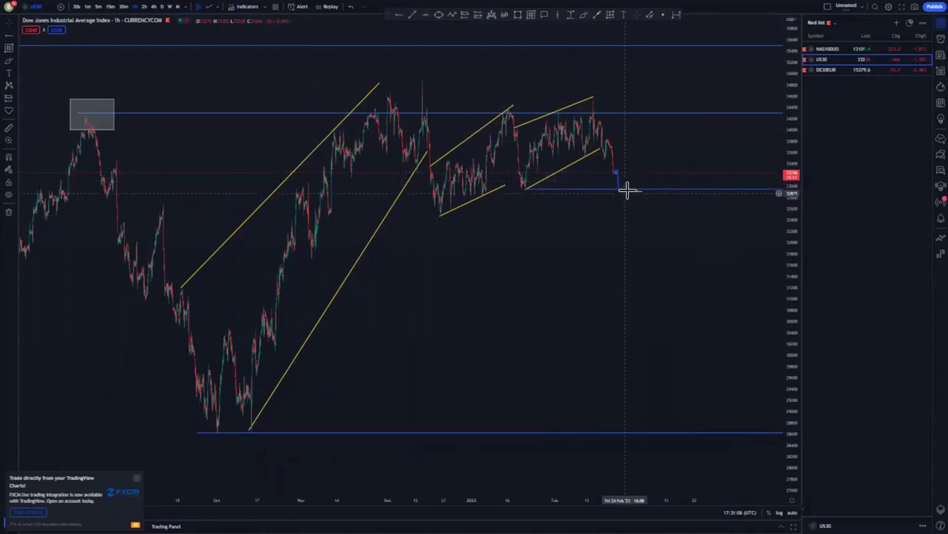
click(628, 192)
key(Delete)
Brush a projected drop to about 32,500 with a tight consolidation into early March, and circle the late-January low
click(588, 15)
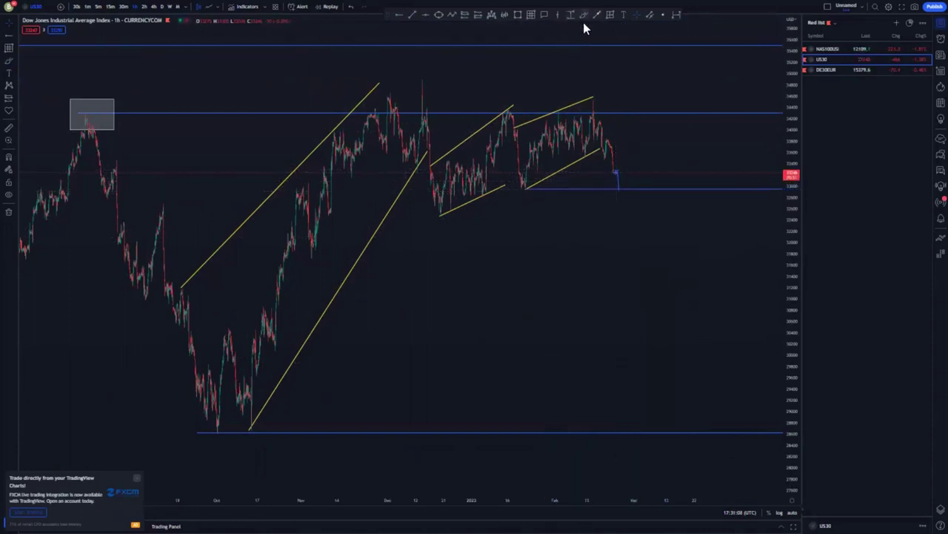
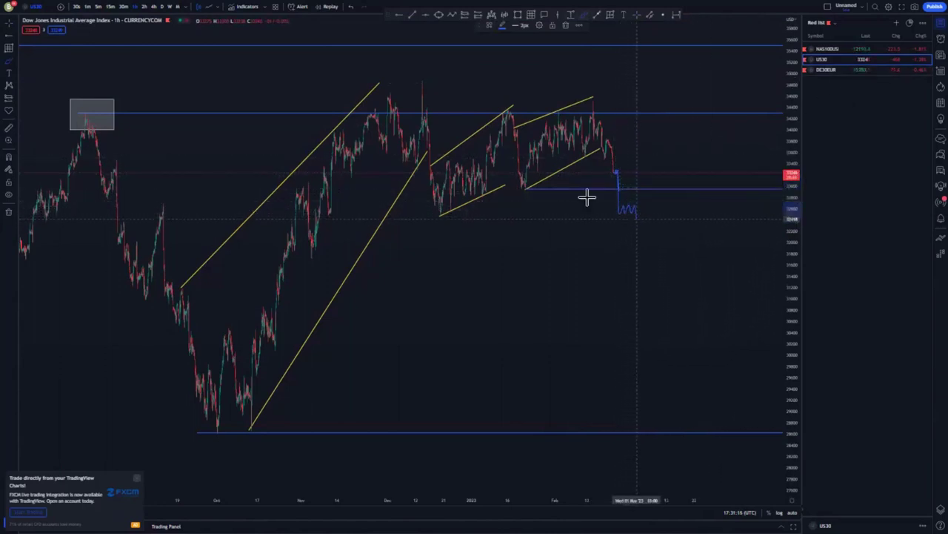
mouse_move(523, 181)
mouse_down()
mouse_move(533, 199)
mouse_move(528, 183)
mouse_up()
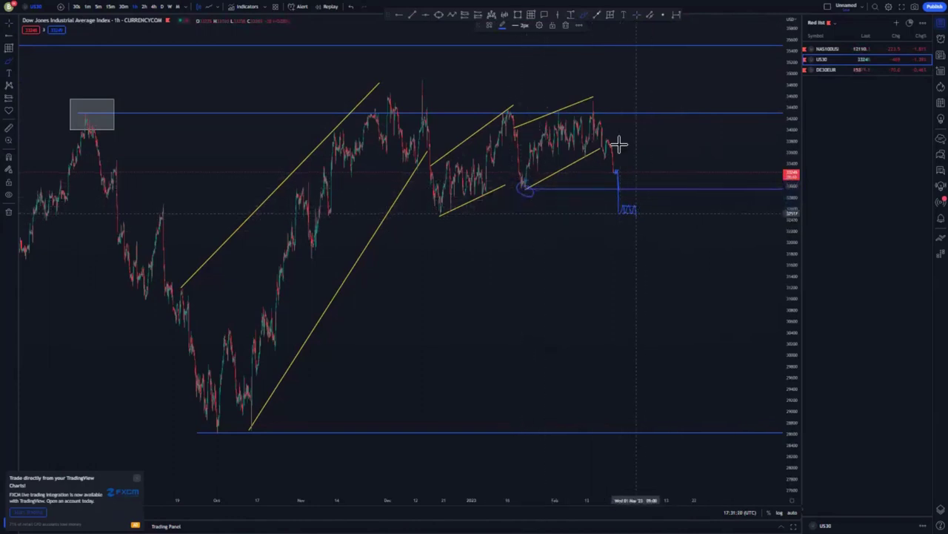
Place a short position below the projected consolidation near 32,450, with a stop about 320 points above and the target near 28,600
click(465, 14)
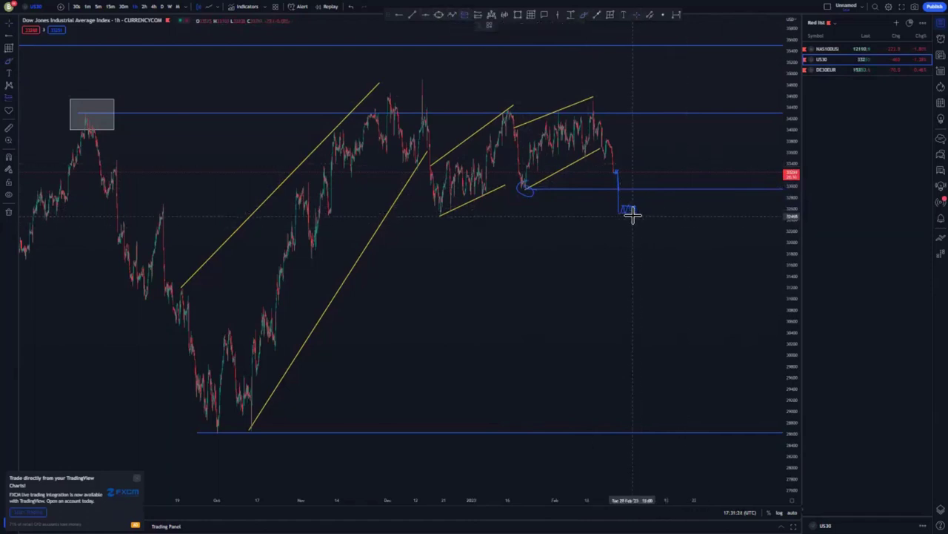
click(634, 215)
drag(633, 160, 632, 217)
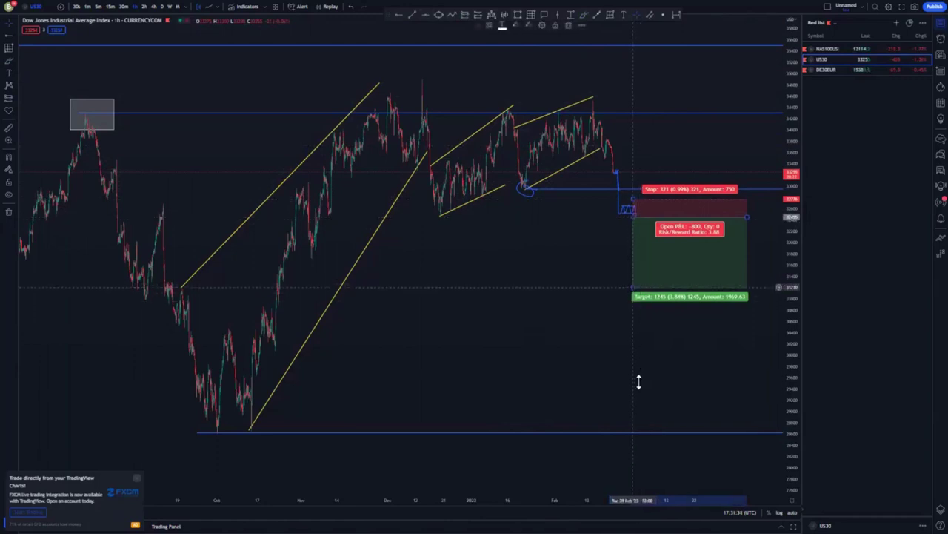
drag(639, 381, 644, 431)
click(537, 381)
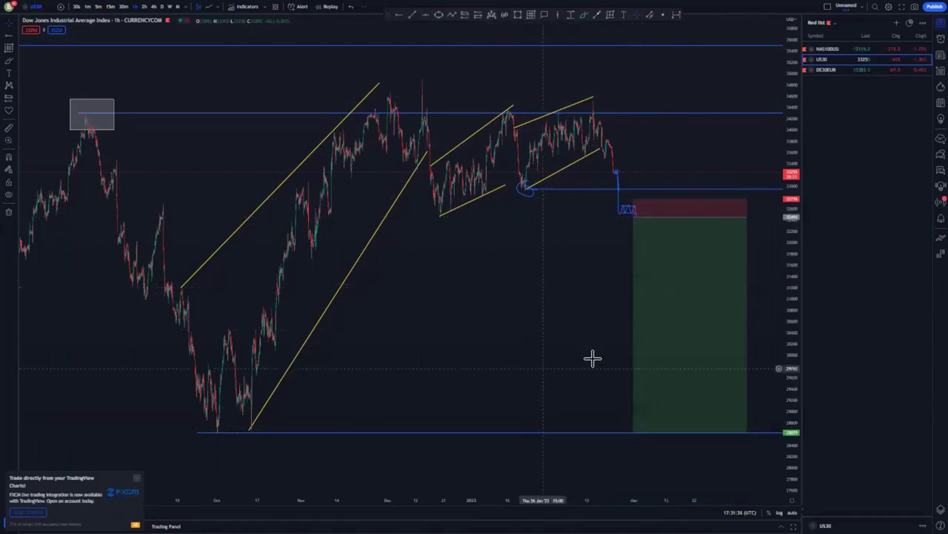
Open the DE30EUR chart on the weekly timeframe, focused on the price action from 2021 to early 2023
drag(788, 88, 526, 214)
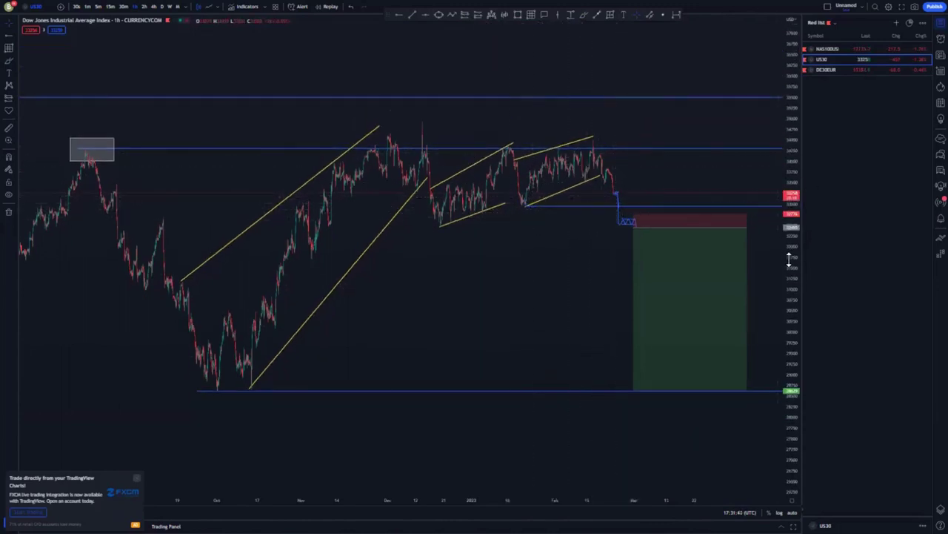
drag(785, 198, 635, 71)
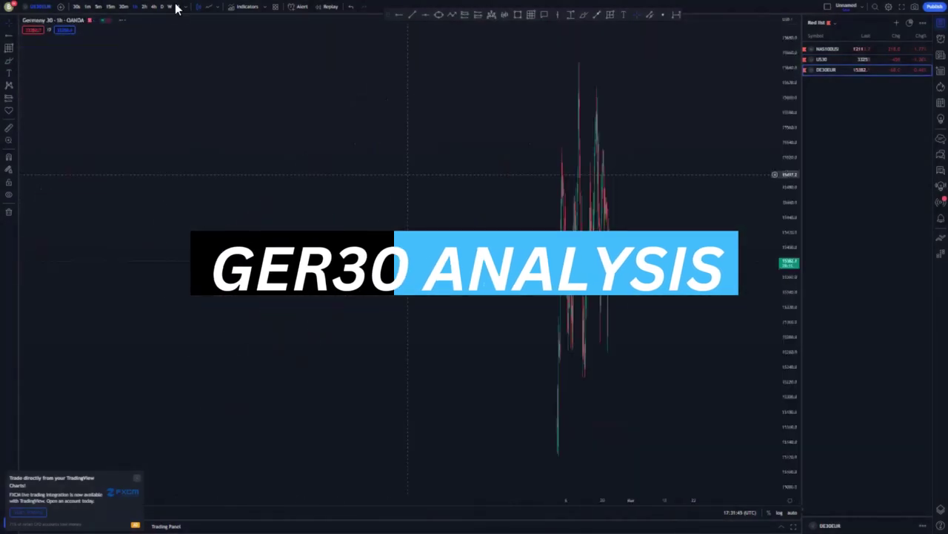
right_click(434, 120)
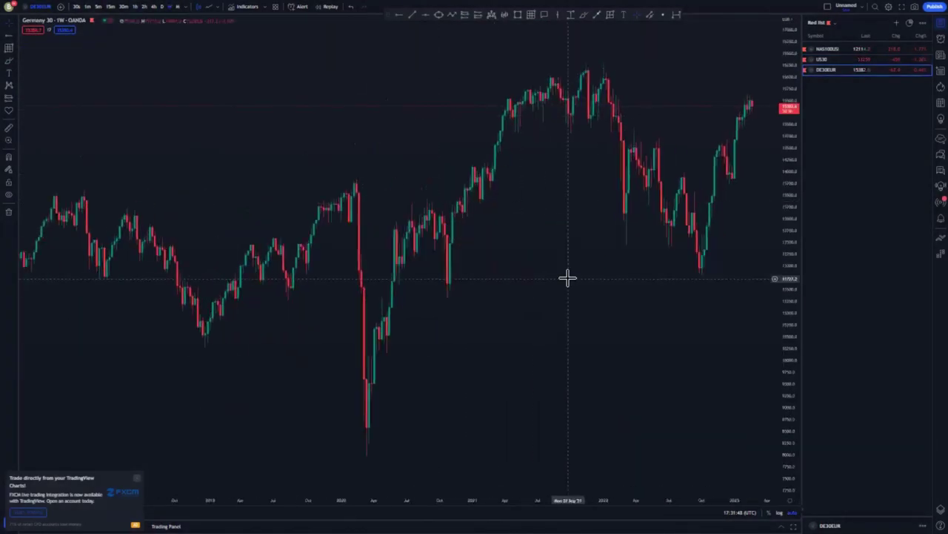
scroll(677, 220, up, 3)
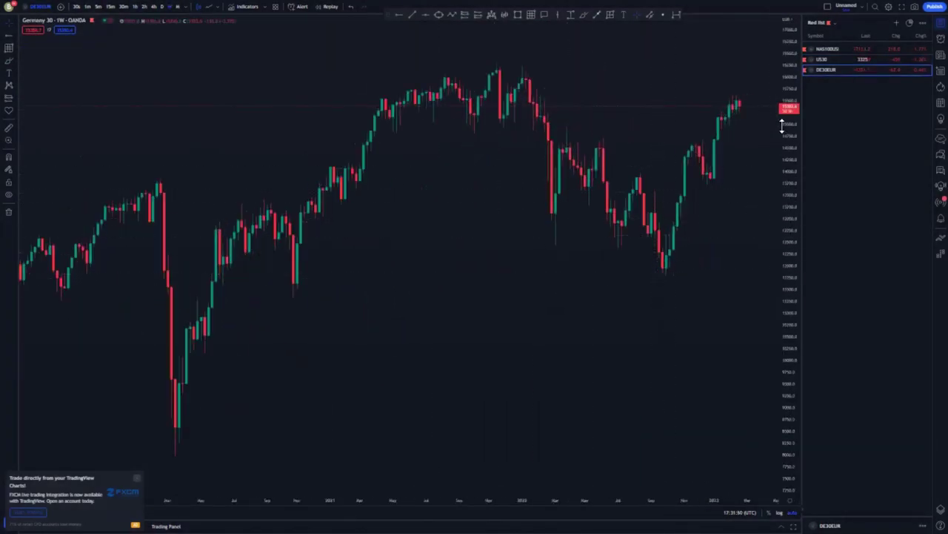
drag(649, 289, 531, 237)
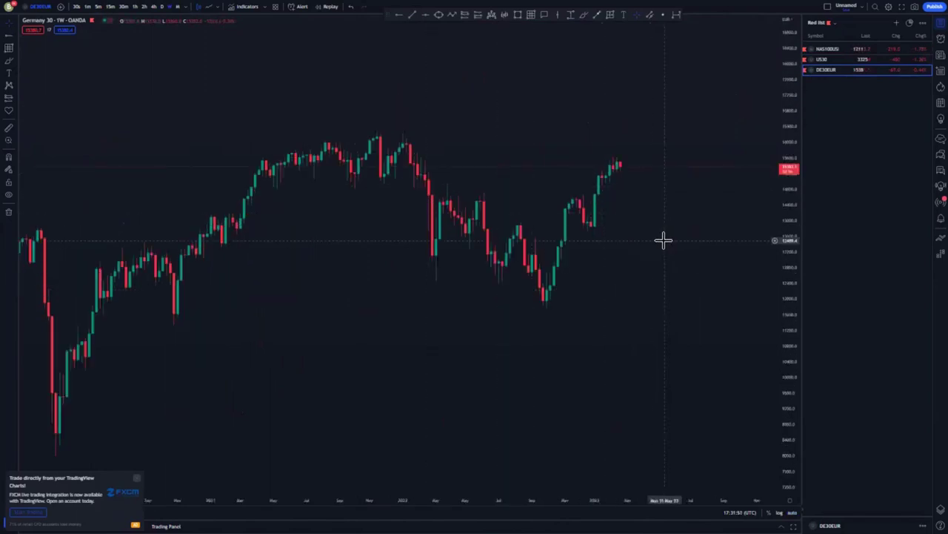
scroll(664, 241, down, 2)
scroll(504, 193, up, 2)
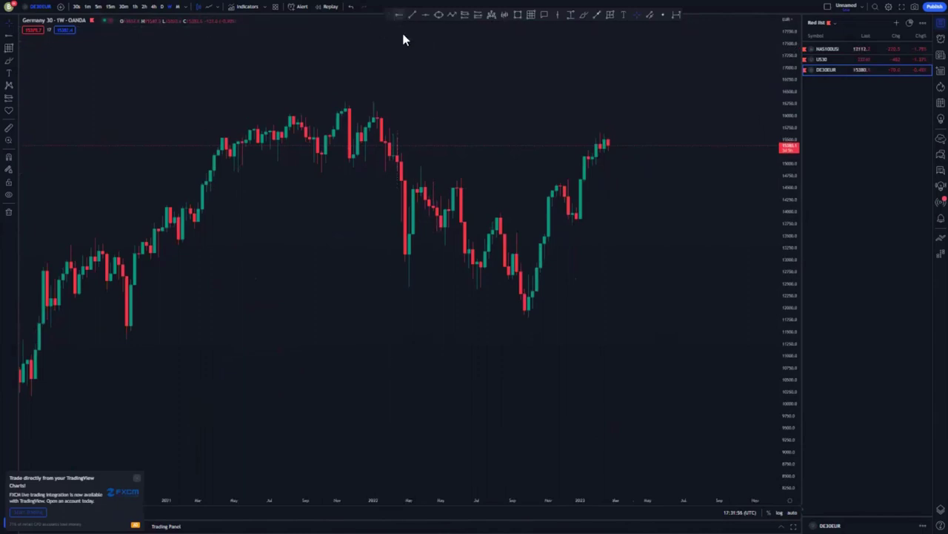
Place horizontal rays from the early-2022 highs near 15,750, 16,300 and 14,950, and box the start of the lowest ray
click(390, 128)
click(493, 153)
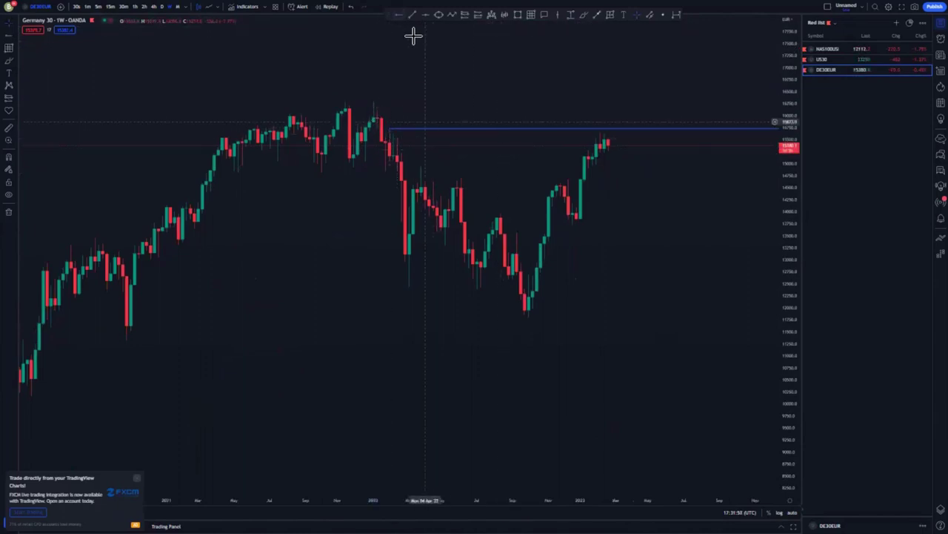
key(alt+j)
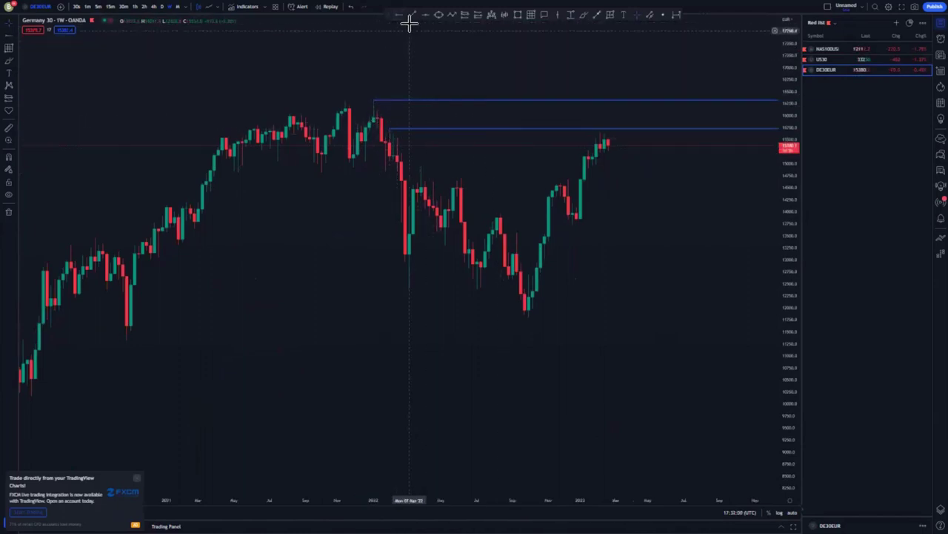
key(alt+j)
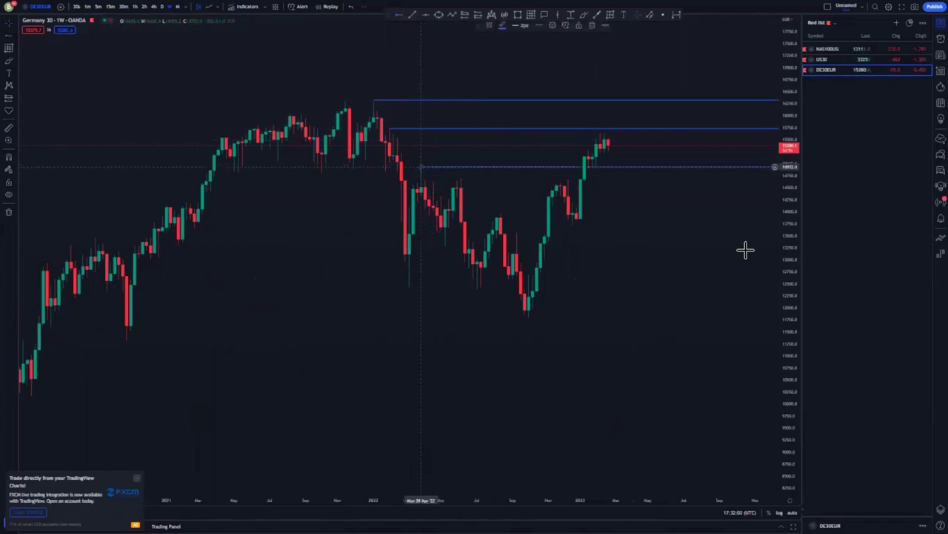
click(519, 14)
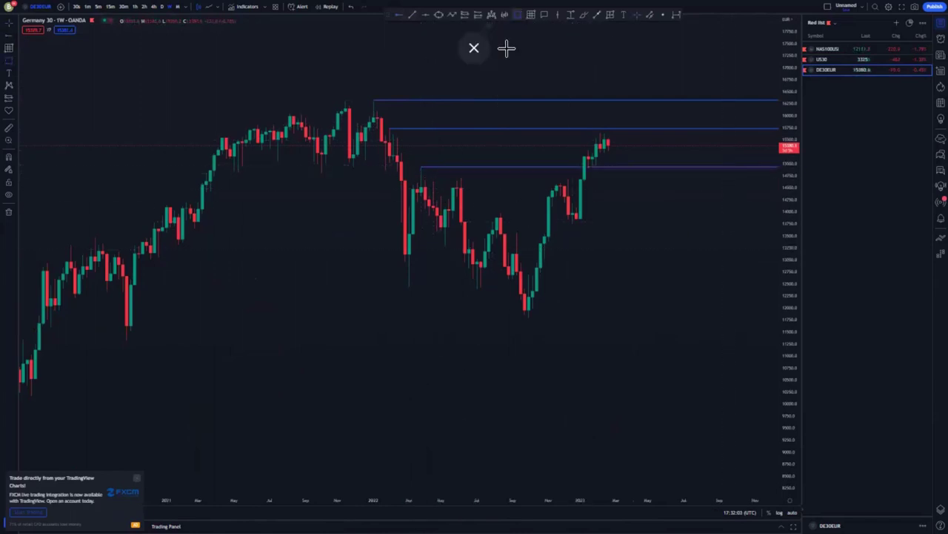
drag(416, 164, 433, 170)
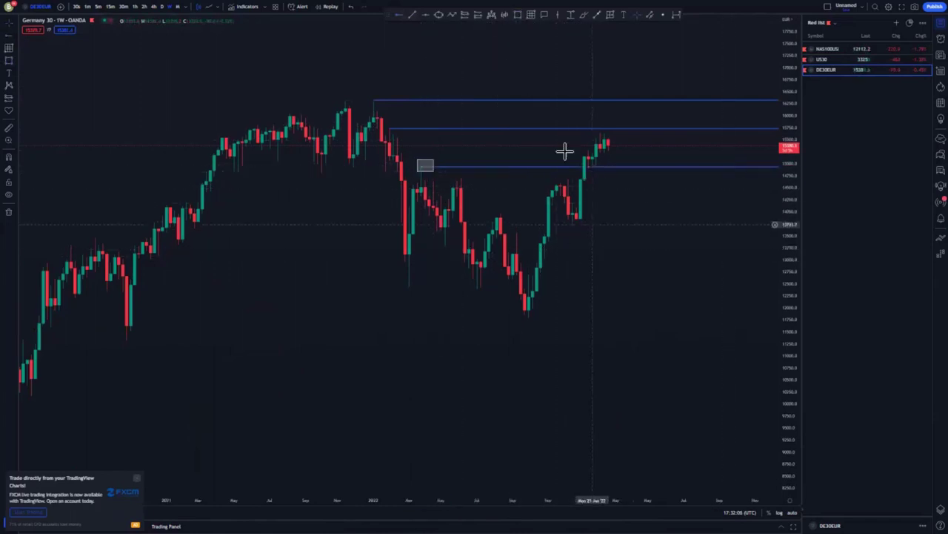
Brush the rise from the December 2022 low, a projected push to about 16,400 and a drop to about 12,350, and undo the strokes
click(587, 14)
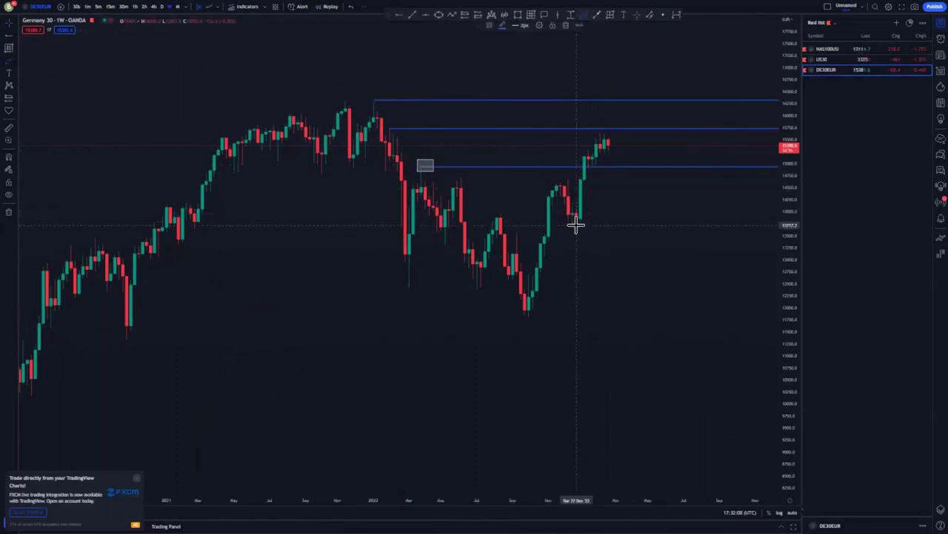
drag(583, 181, 593, 151)
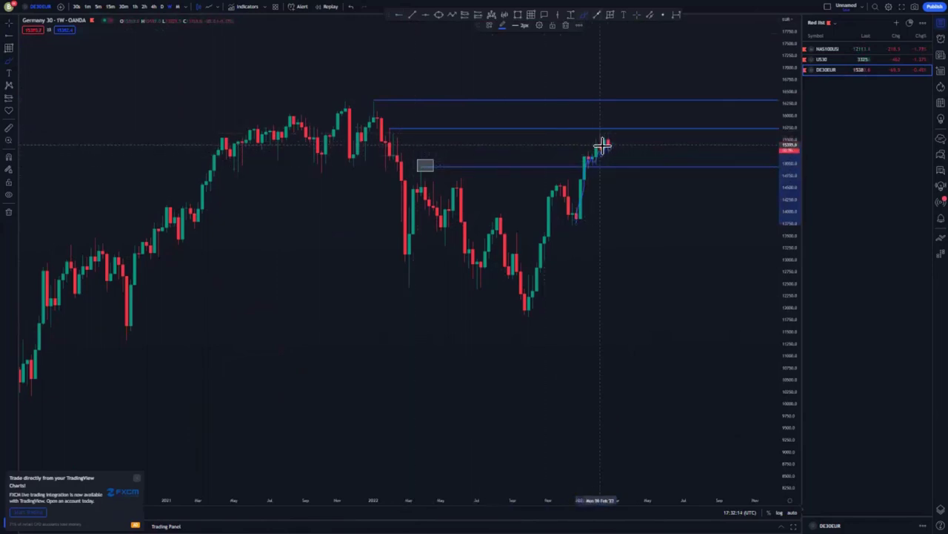
drag(611, 146, 630, 93)
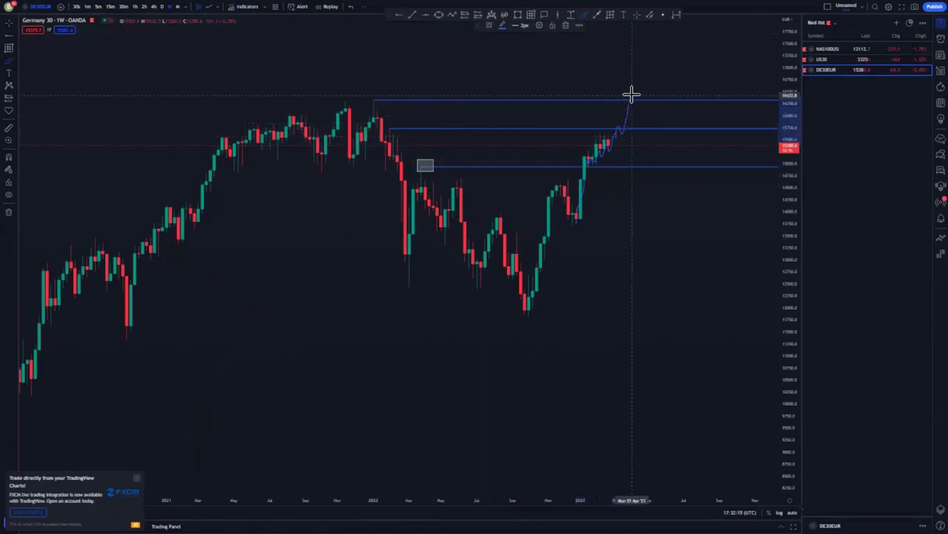
mouse_move(622, 133)
mouse_down()
mouse_move(618, 106)
mouse_move(630, 93)
mouse_move(651, 289)
mouse_up()
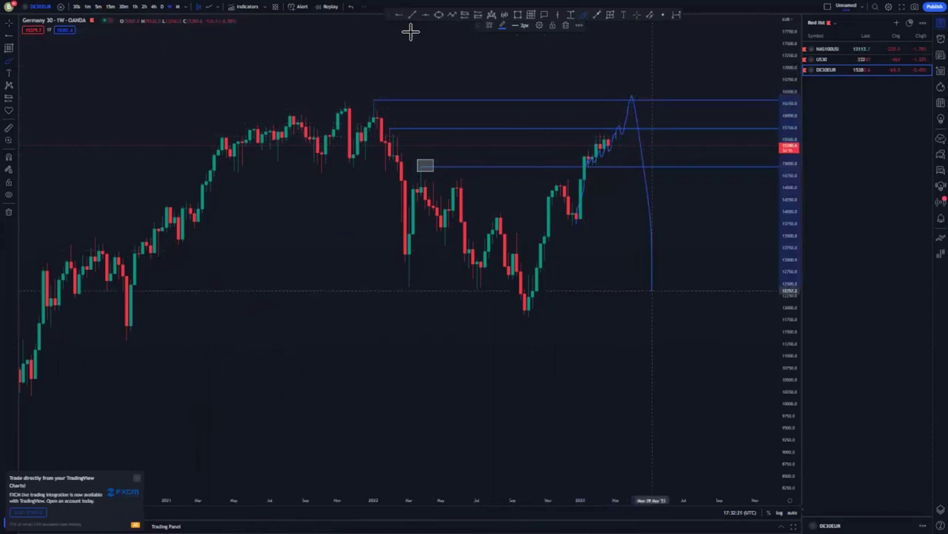
key(ctrl+z)
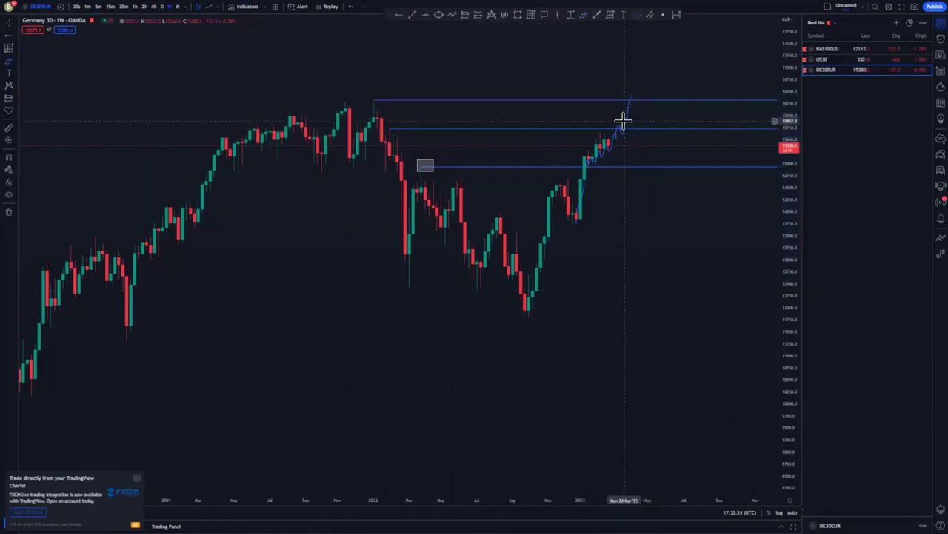
key(ctrl+z)
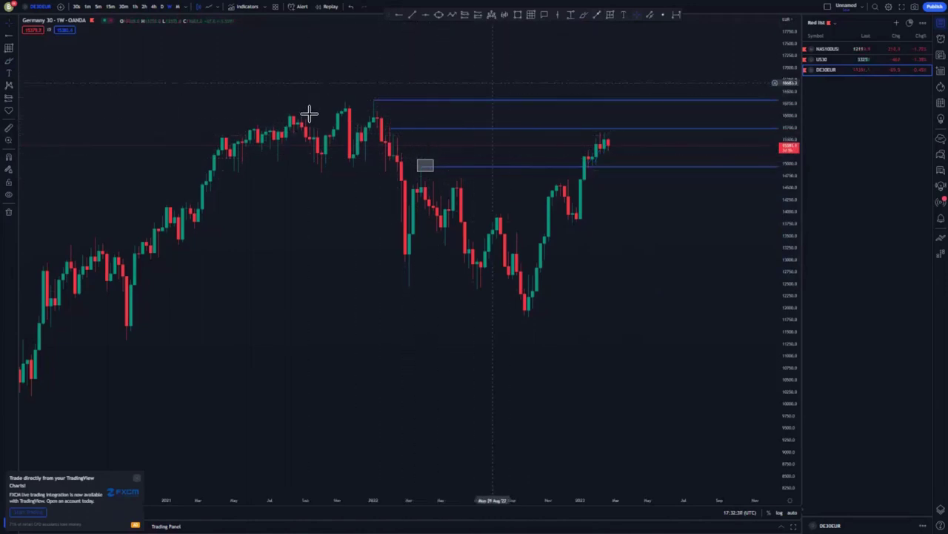
Switch DE30EUR to the daily timeframe and draw a rising trend line from the mid-September 2022 high near 13,580 to about 15,830
click(163, 9)
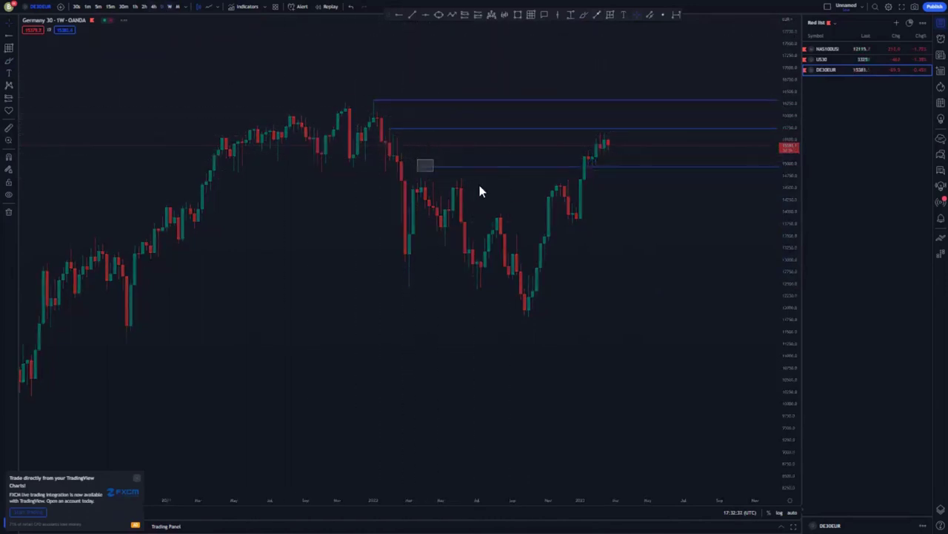
scroll(777, 296, down, 1)
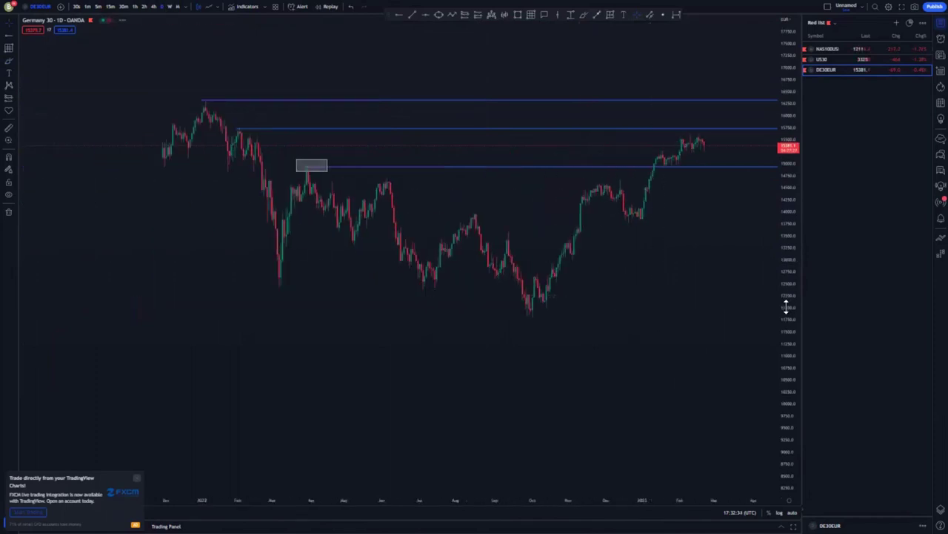
drag(785, 304, 778, 239)
drag(731, 260, 681, 290)
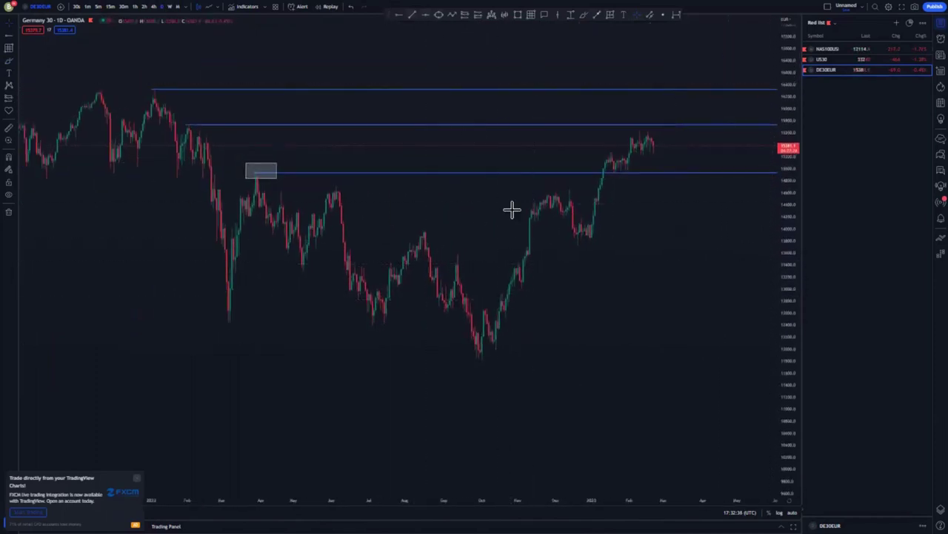
click(458, 253)
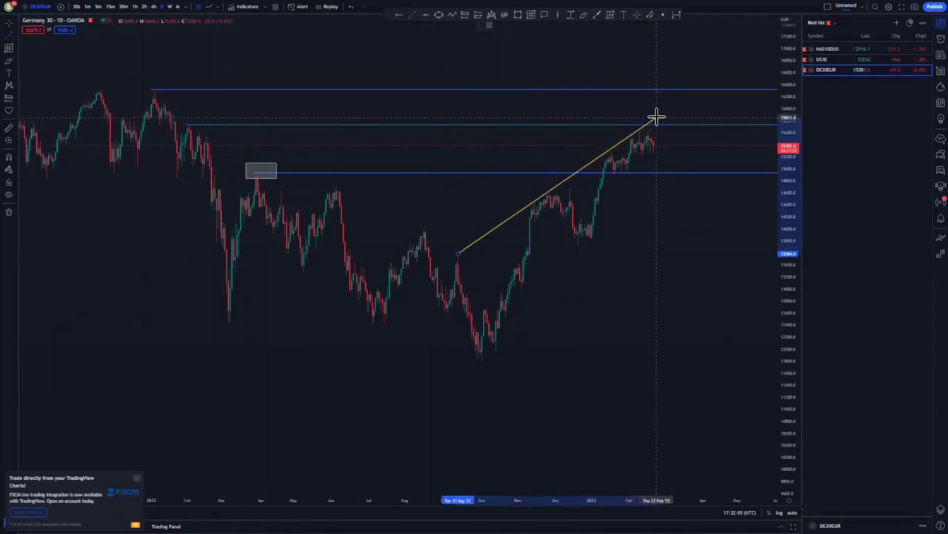
click(656, 119)
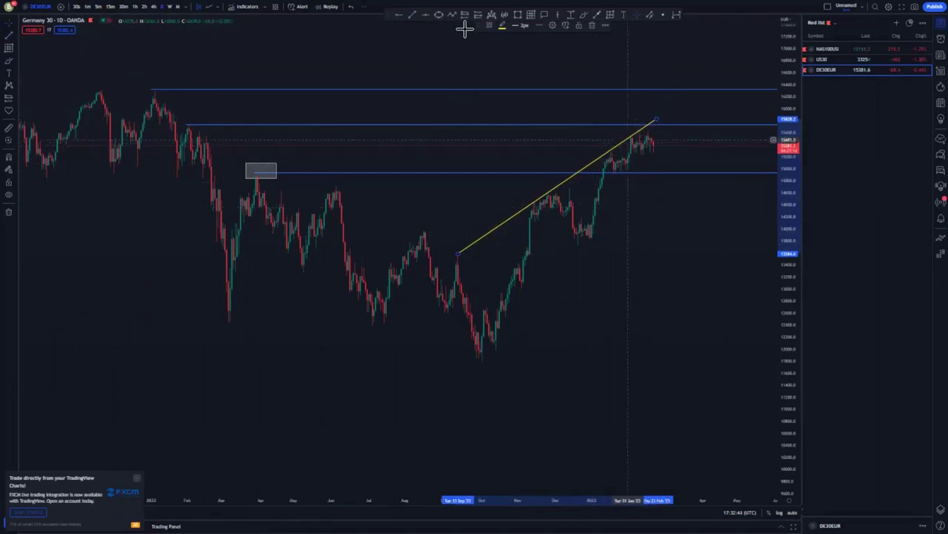
Brush the recent swings under the upper trend line and a projected drop to about 14,300, and delete the strokes
drag(605, 177, 615, 160)
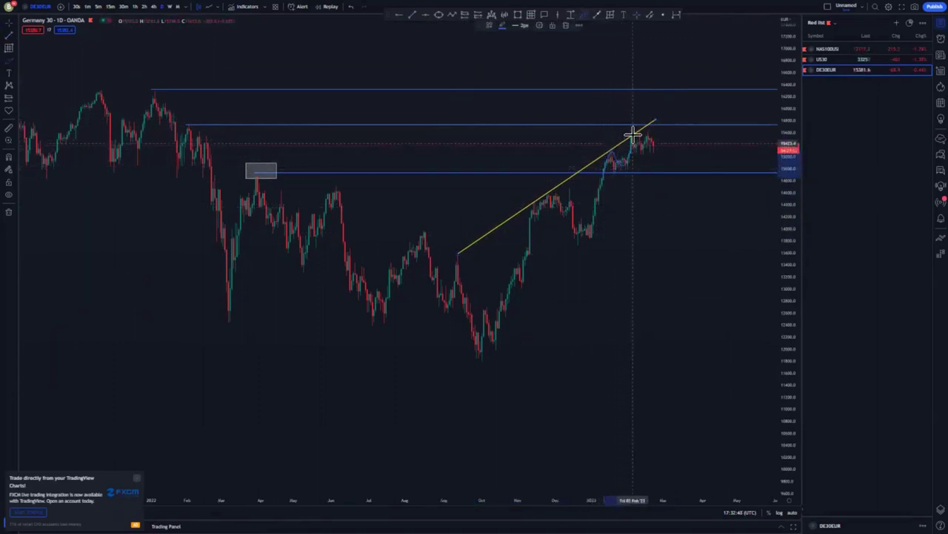
drag(655, 149, 674, 211)
key(Delete)
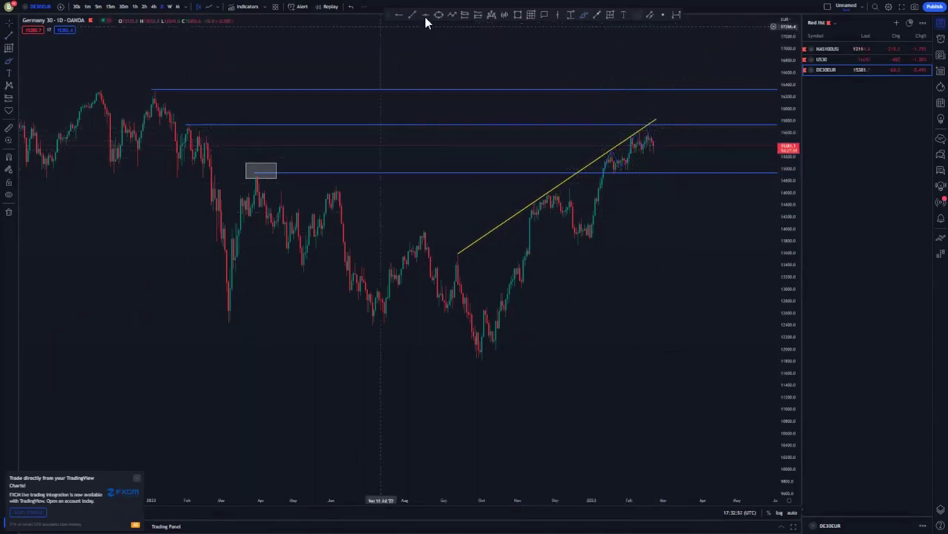
Draw a lower trend line under the lows from the mid-October 2022 low near 11,930 to about 15,500 in mid-March 2023
click(413, 14)
click(487, 359)
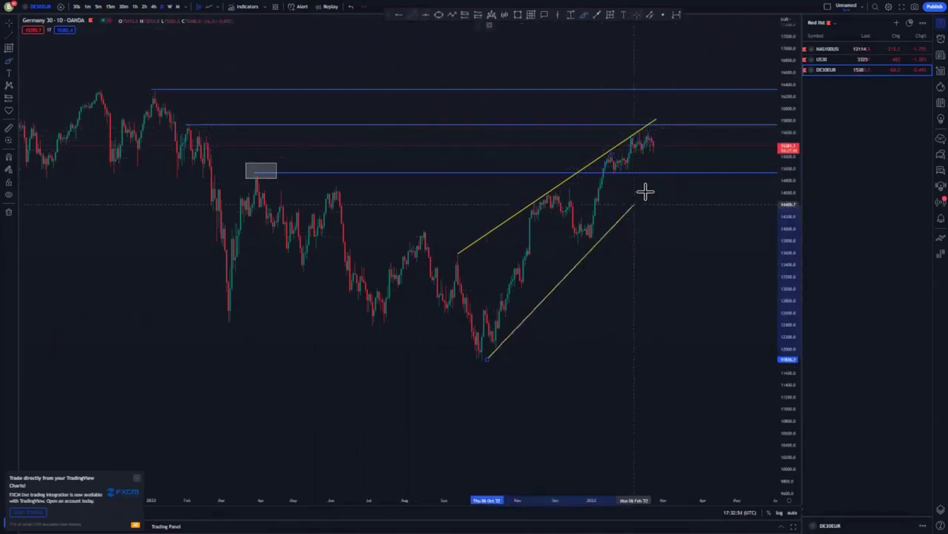
click(666, 154)
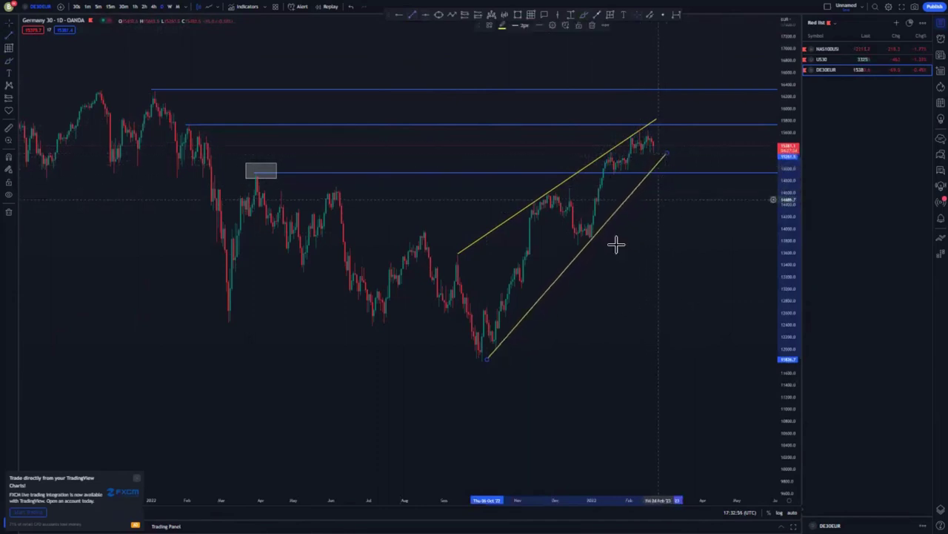
drag(488, 359, 505, 315)
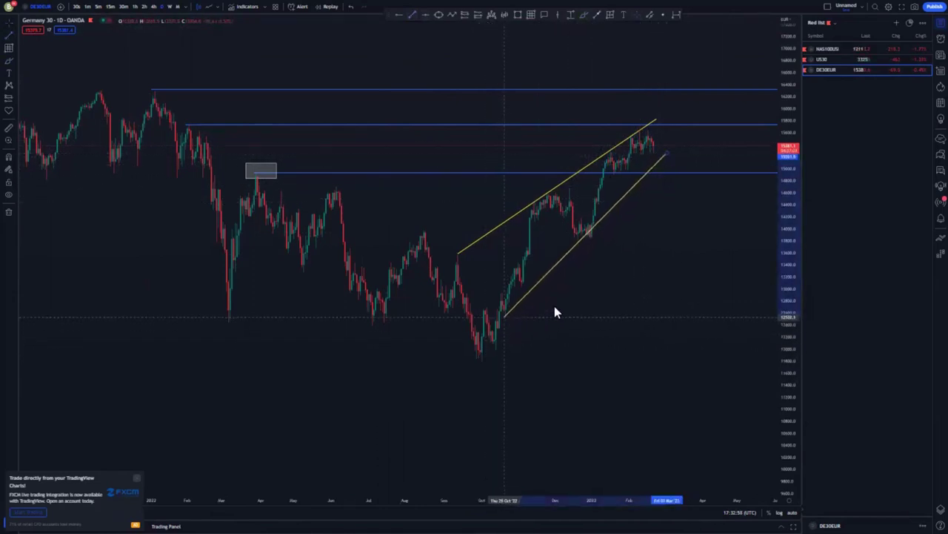
drag(665, 154, 676, 164)
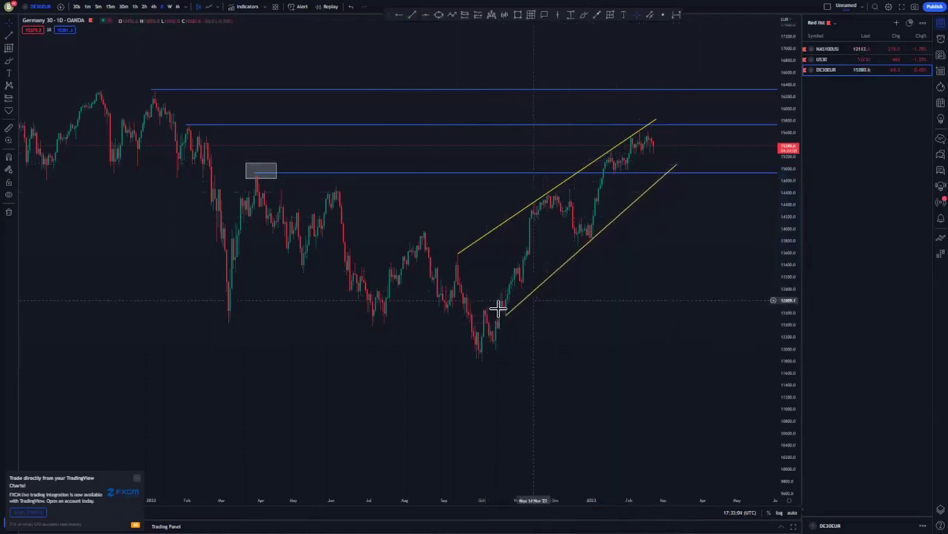
drag(506, 315, 495, 350)
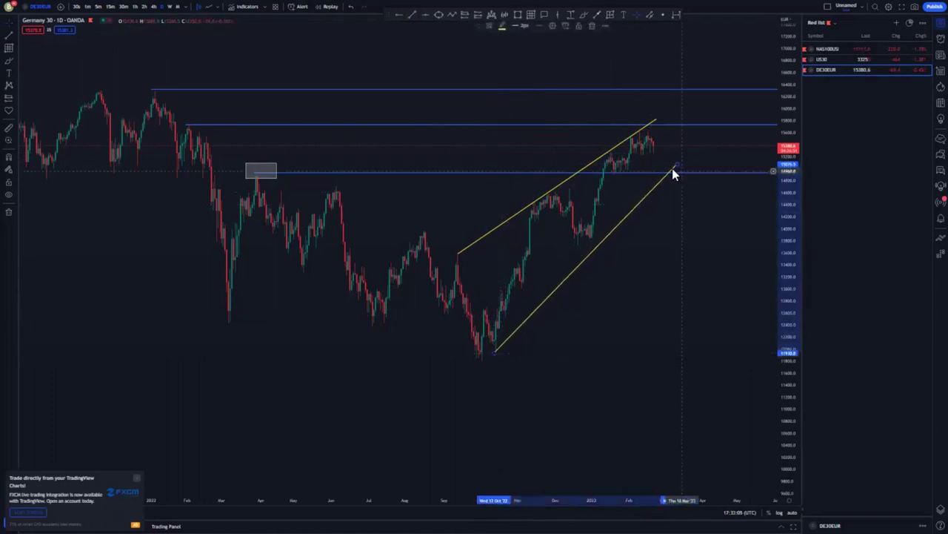
drag(675, 169, 677, 138)
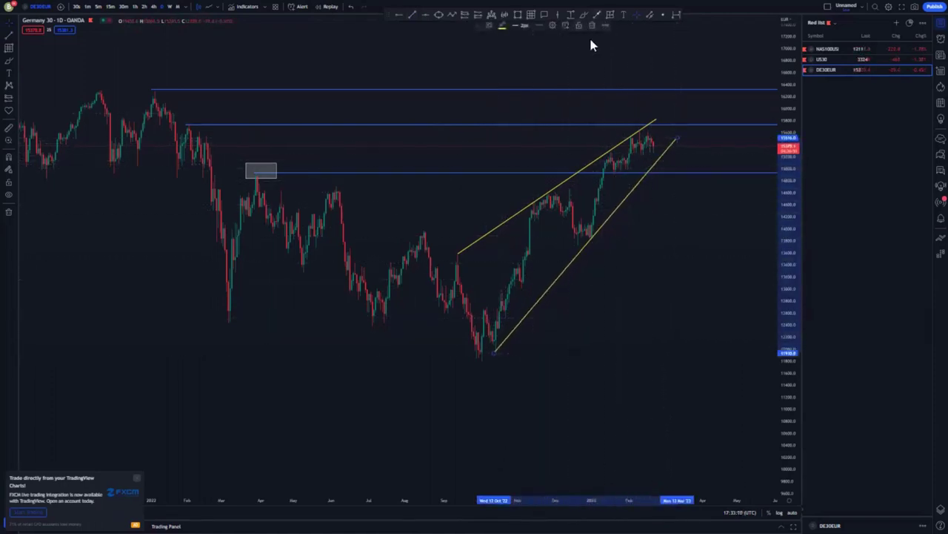
Brush the rise from the early-January 2023 low, circle the latest price action where the trend lines converge, and delete both strokes
click(604, 201)
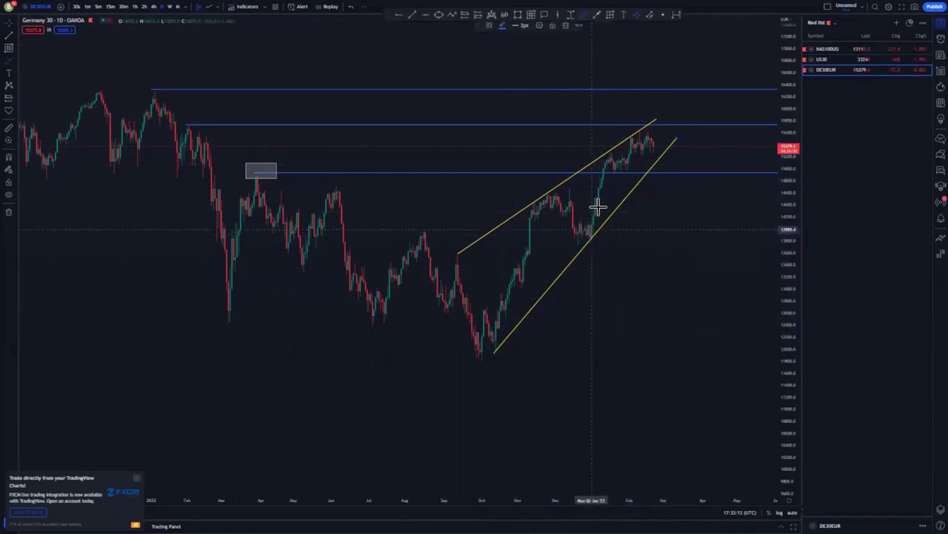
mouse_move(635, 144)
mouse_down()
mouse_move(651, 139)
mouse_move(629, 150)
mouse_move(672, 121)
mouse_move(673, 139)
mouse_up()
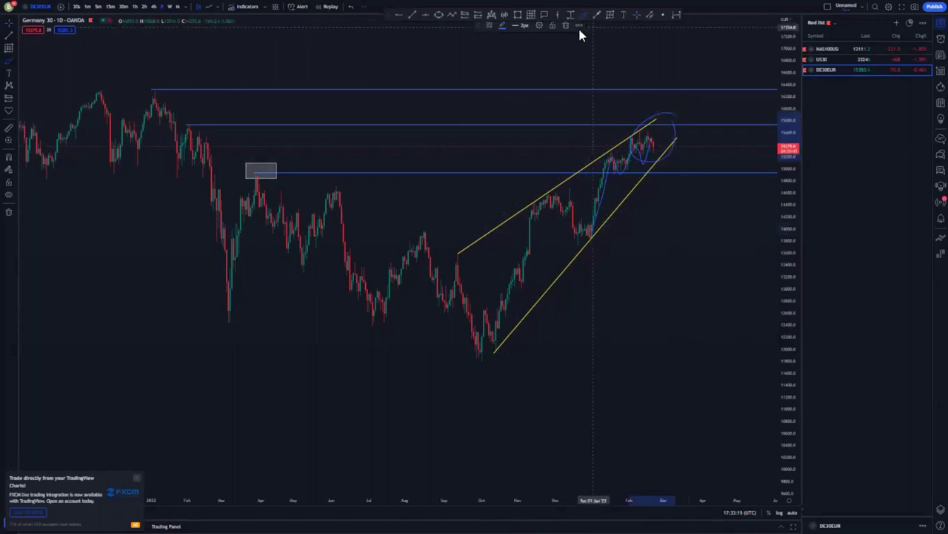
key(Delete)
click(638, 15)
click(645, 159)
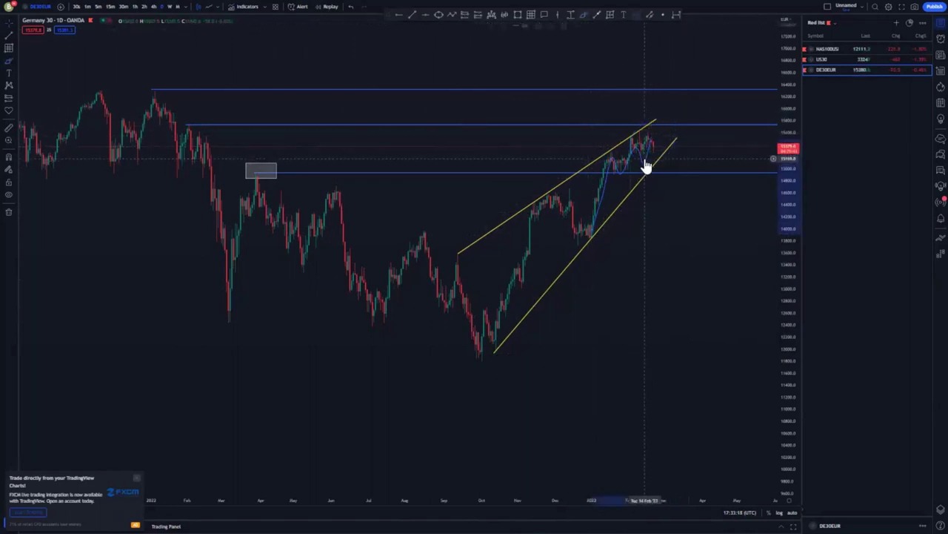
key(Delete)
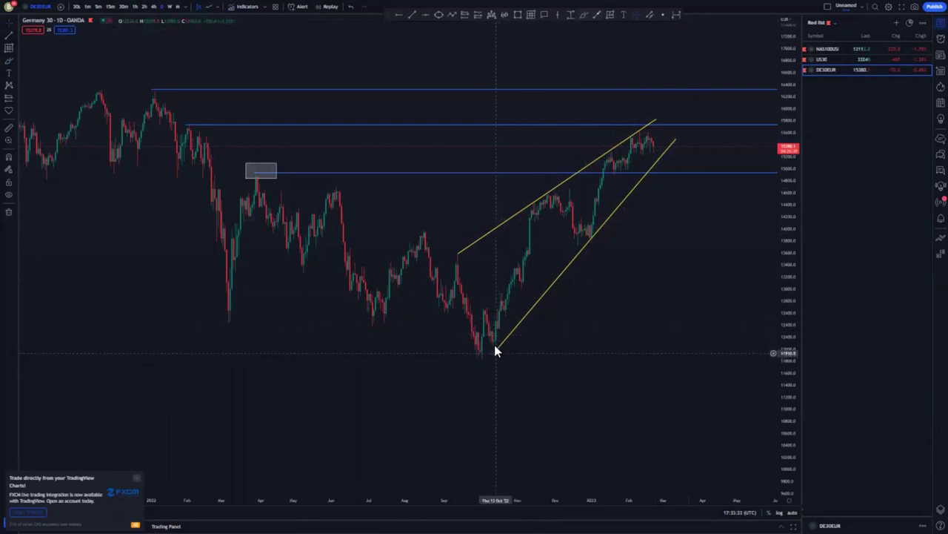
Re-anchor the lower trend line from late October 2022 near 12,550 to about 15,200, and place a horizontal ray from its start
drag(495, 346, 501, 319)
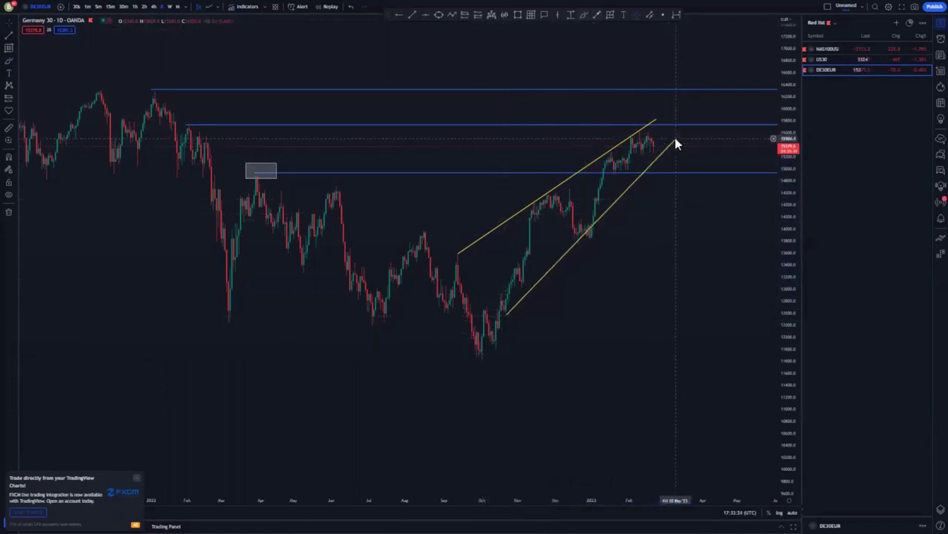
drag(675, 138, 688, 156)
click(687, 201)
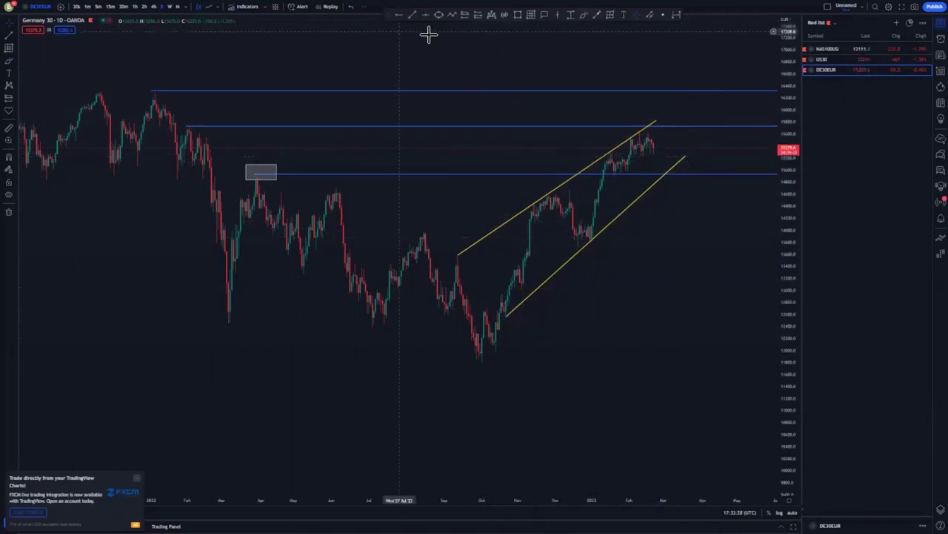
click(507, 318)
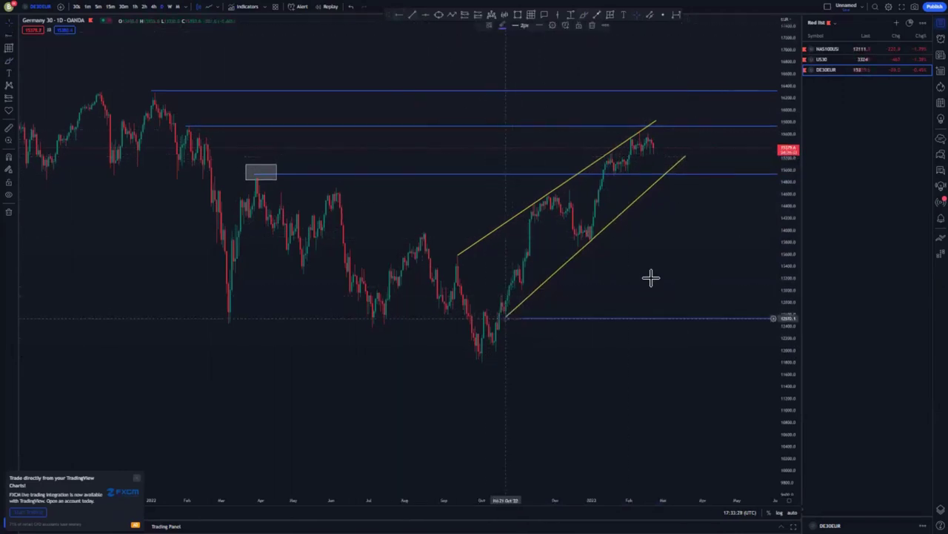
Circle the price touches along the upper and lower trend lines with the brush
scroll(586, 275, down, 3)
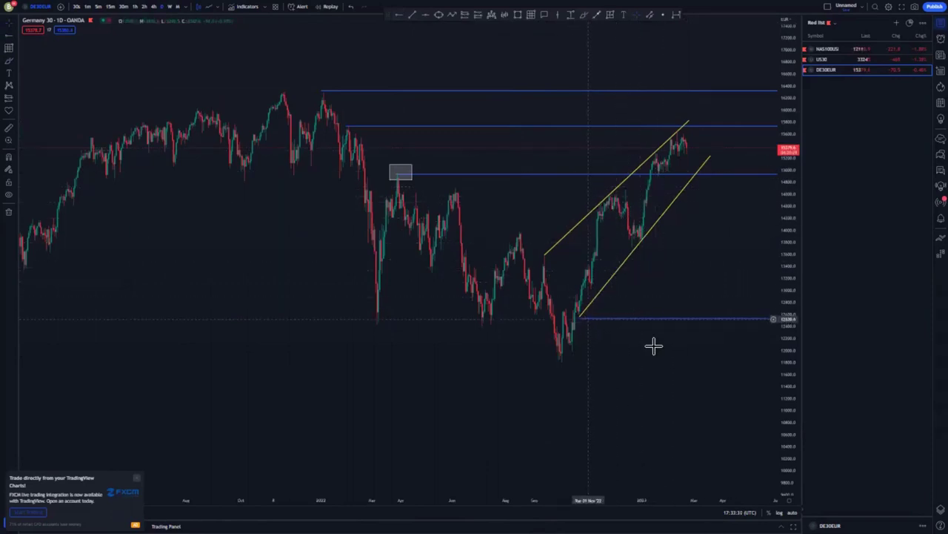
click(600, 318)
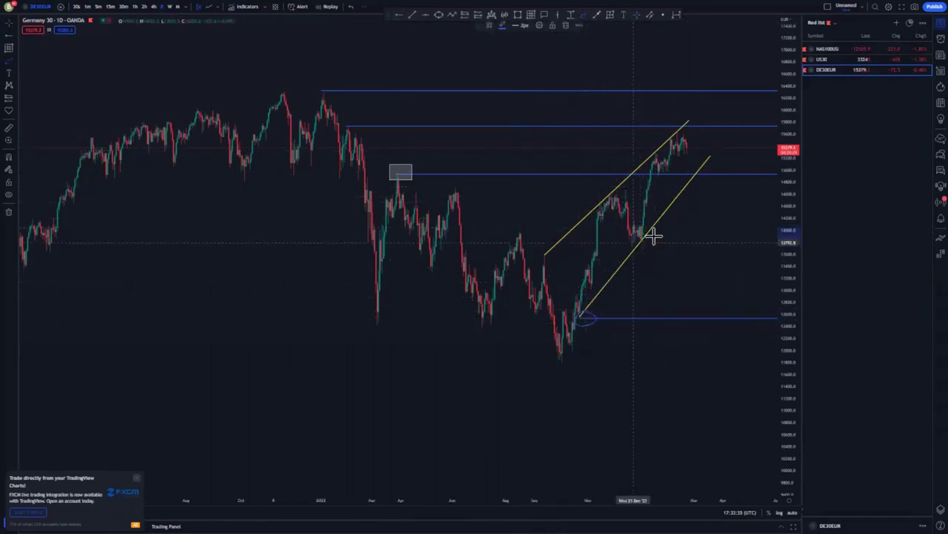
drag(654, 235, 650, 235)
mouse_move(542, 239)
mouse_down()
mouse_move(555, 250)
mouse_move(545, 251)
mouse_up()
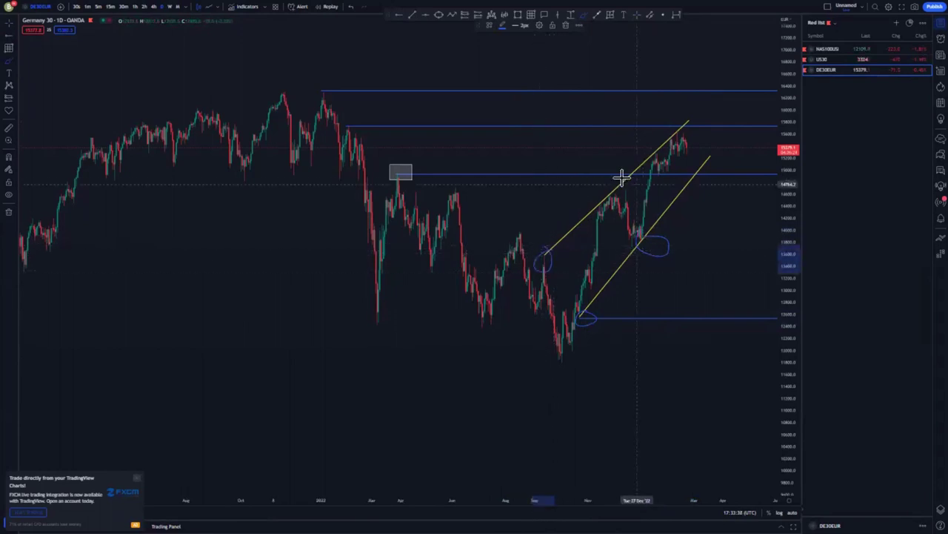
drag(622, 176, 626, 191)
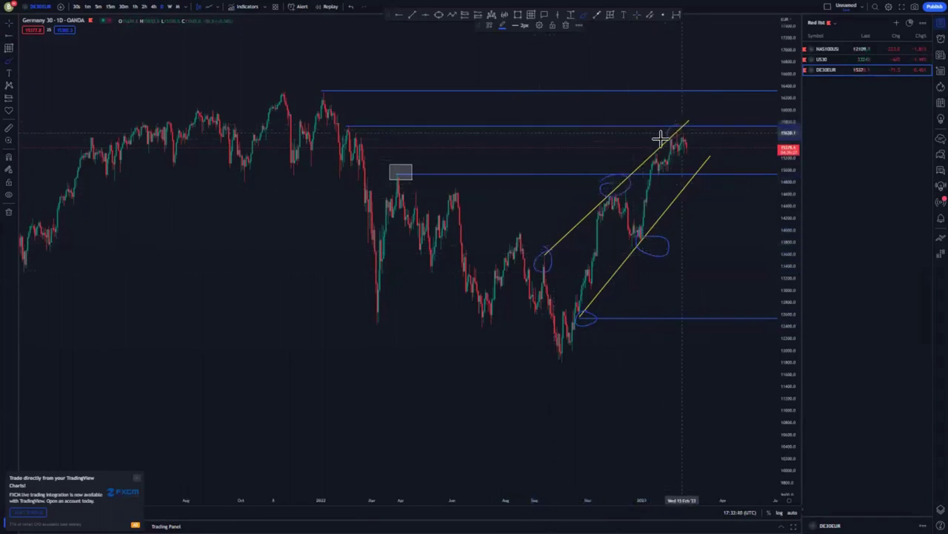
drag(660, 138, 667, 135)
Delete the brushed circles around the trend line touches
click(566, 26)
click(637, 14)
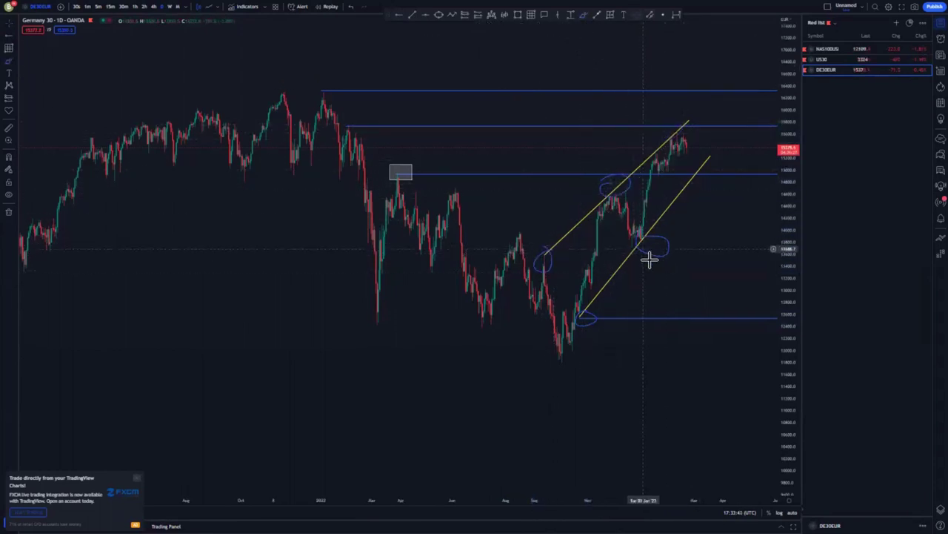
click(669, 254)
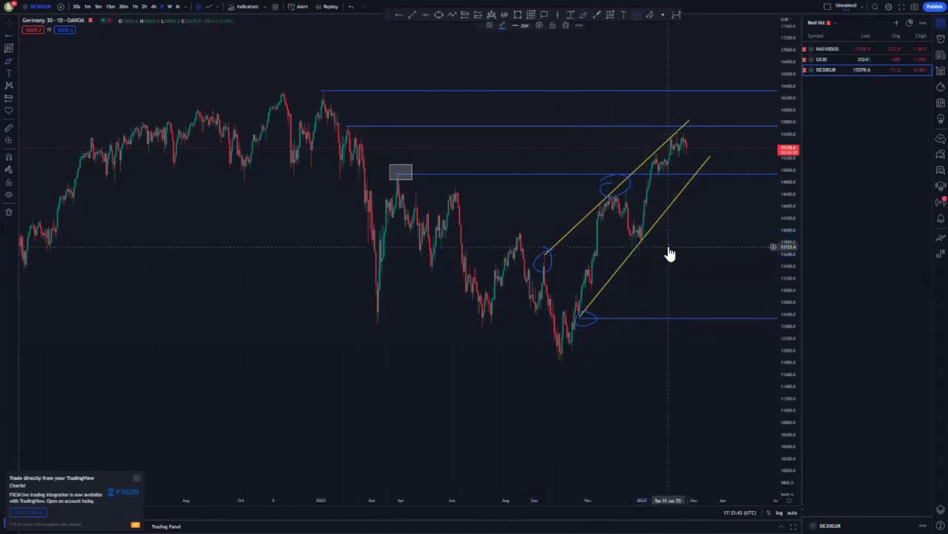
click(629, 195)
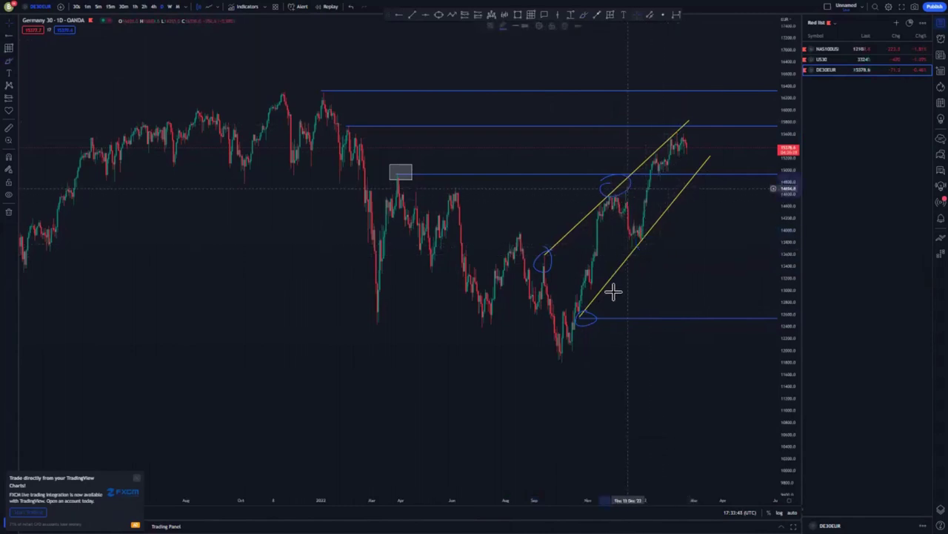
click(598, 330)
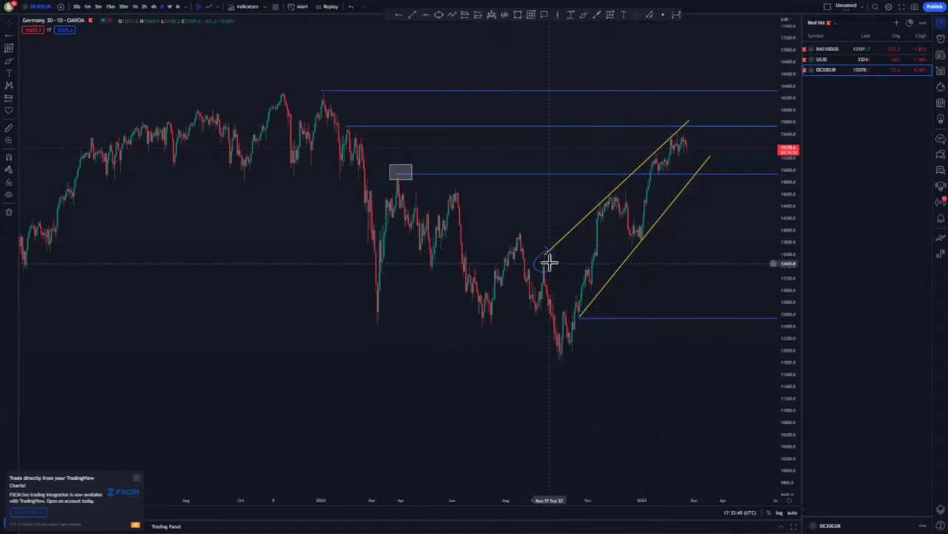
click(550, 265)
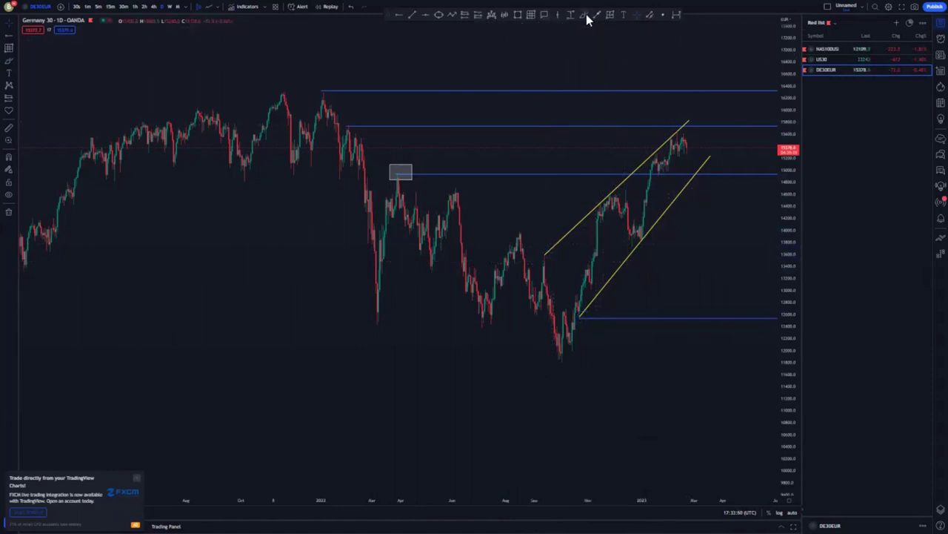
Brush the swings inside the wedge and a projected breakdown to about 12,300, and circle the wedge's origin and the target on the ray
mouse_move(578, 320)
mouse_down()
mouse_move(612, 197)
mouse_move(626, 215)
mouse_move(650, 195)
mouse_move(669, 141)
mouse_move(682, 140)
mouse_move(690, 164)
mouse_up()
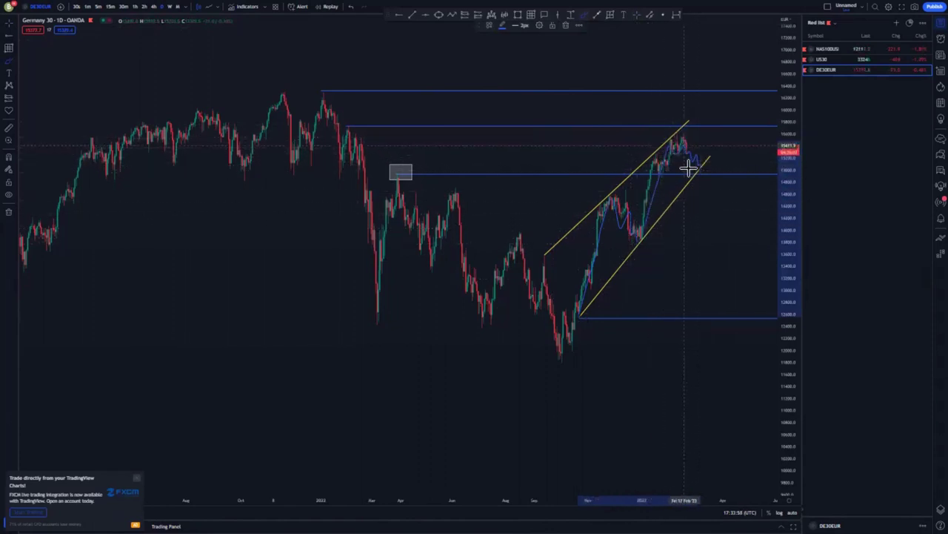
drag(699, 165, 713, 334)
drag(586, 309, 573, 328)
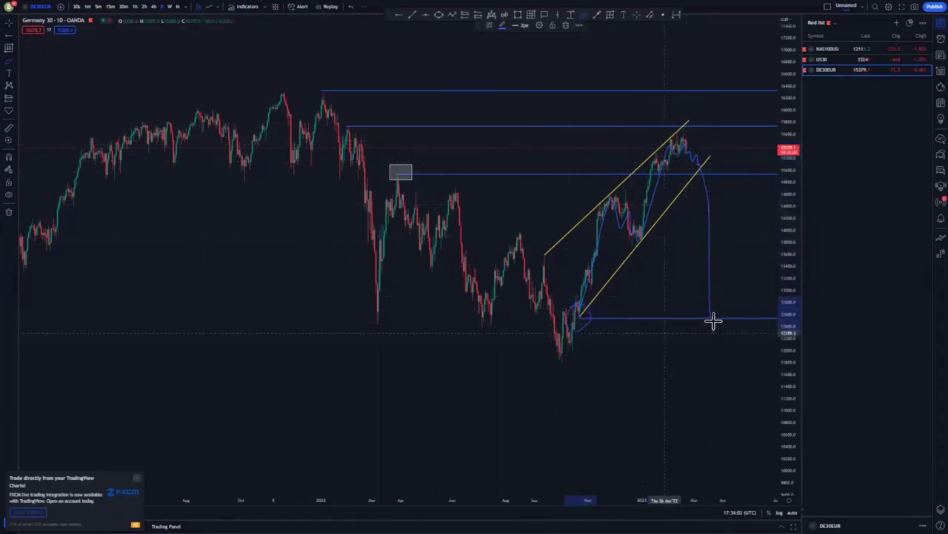
drag(719, 321, 691, 298)
Delete the target circle and the brushed price path with its projected drop
click(578, 26)
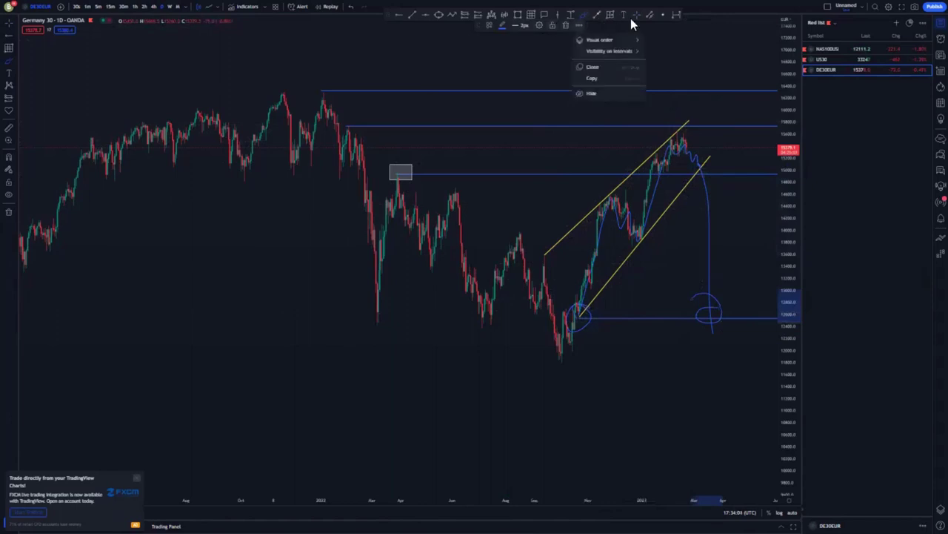
click(636, 15)
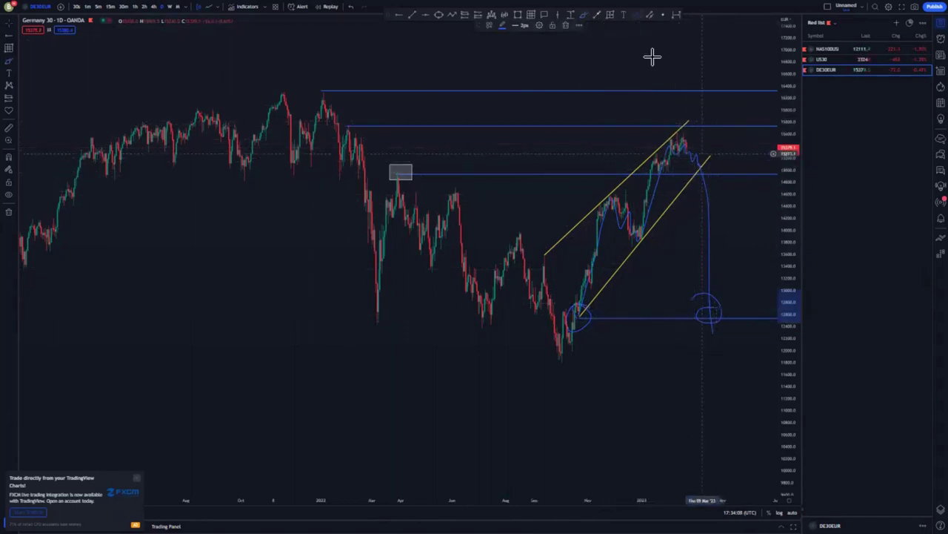
click(565, 26)
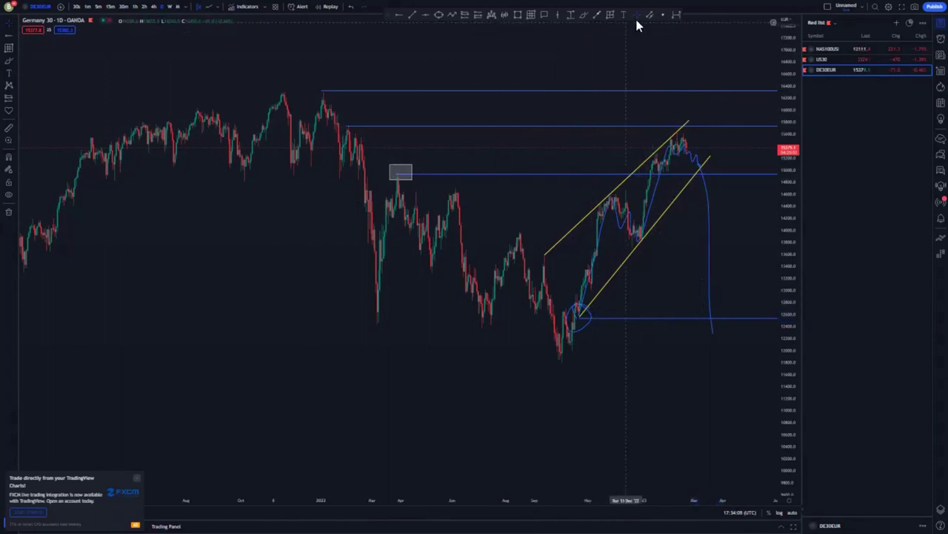
click(708, 196)
key(Delete)
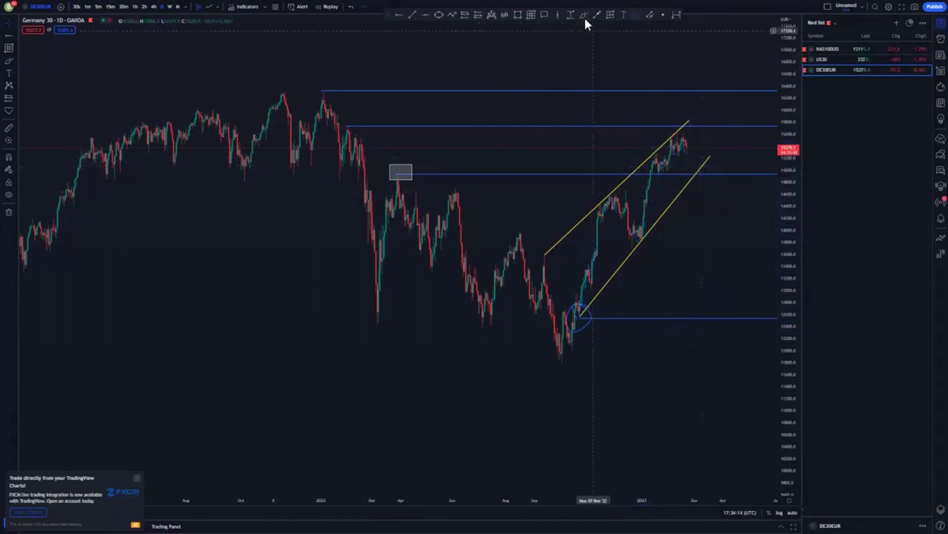
Circle the lower trend line's upper end with the brush, and delete it along with the circle at the wedge's origin
click(709, 173)
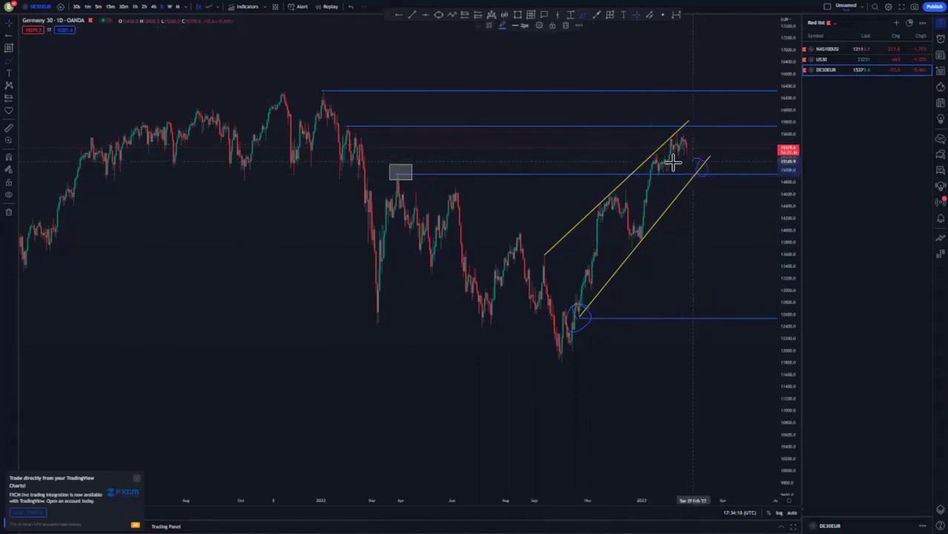
click(567, 25)
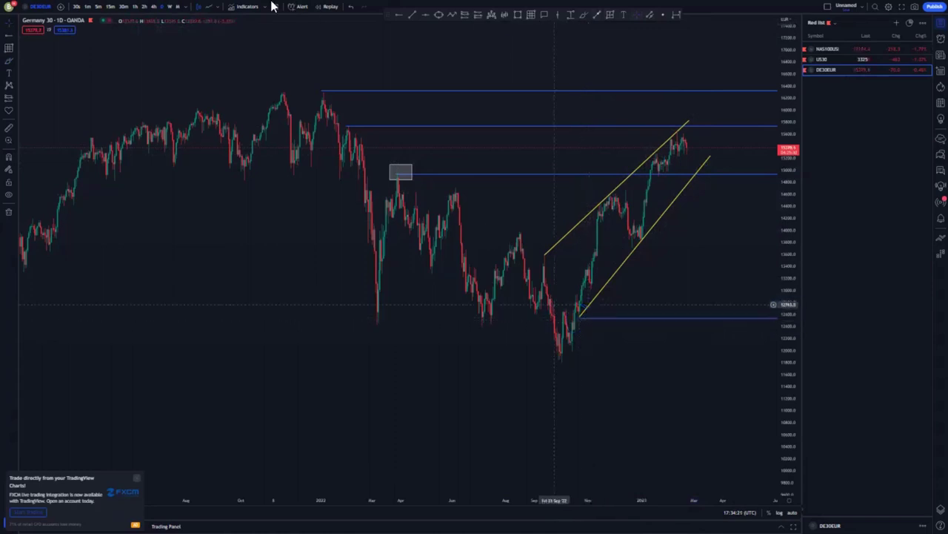
Switch to the 4-hour chart and align the lowest horizontal ray with the lower trend line's starting low at about 12,529
click(154, 7)
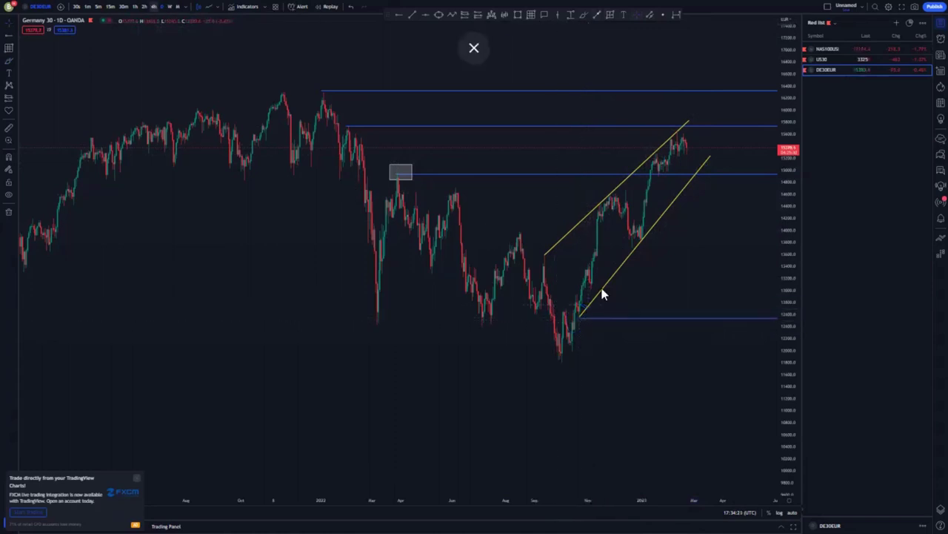
scroll(600, 287, down, 5)
drag(783, 343, 784, 212)
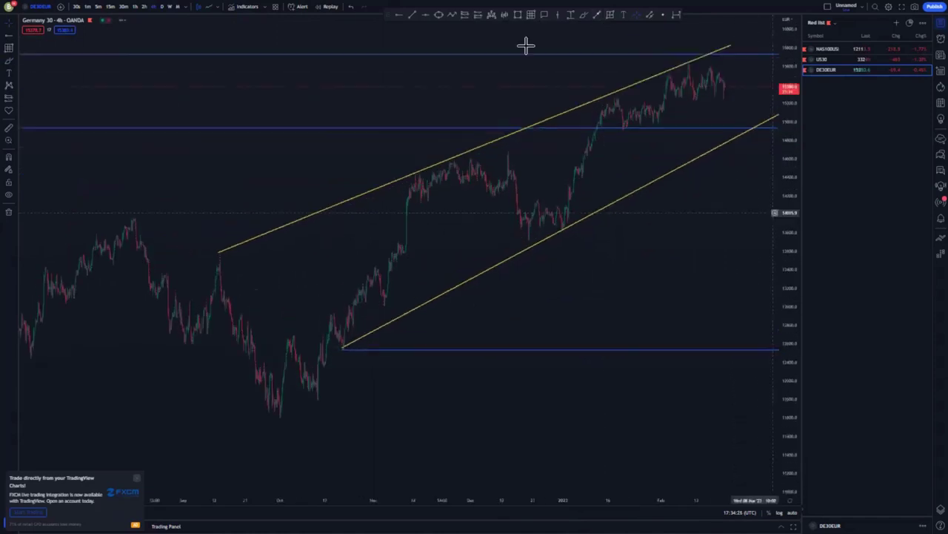
scroll(638, 332, up, 3)
drag(507, 312, 705, 306)
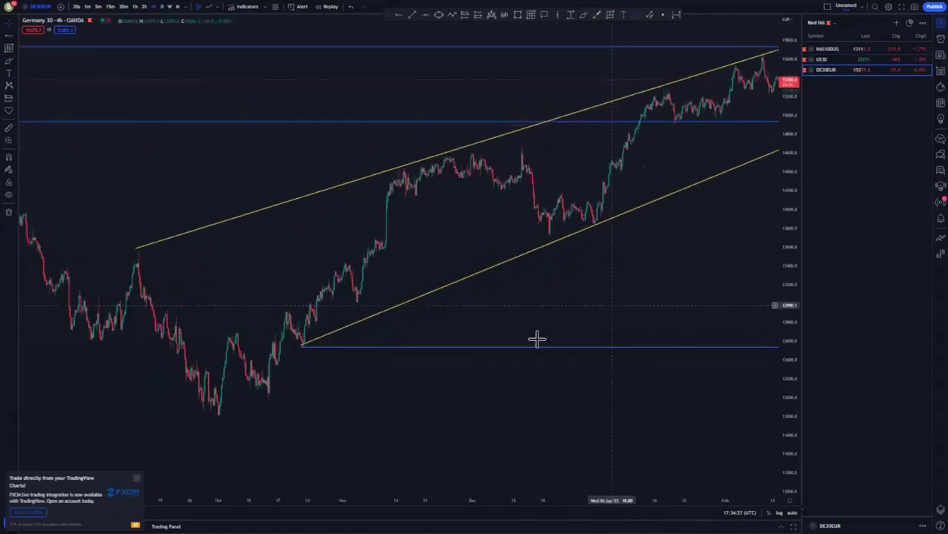
drag(404, 343, 389, 361)
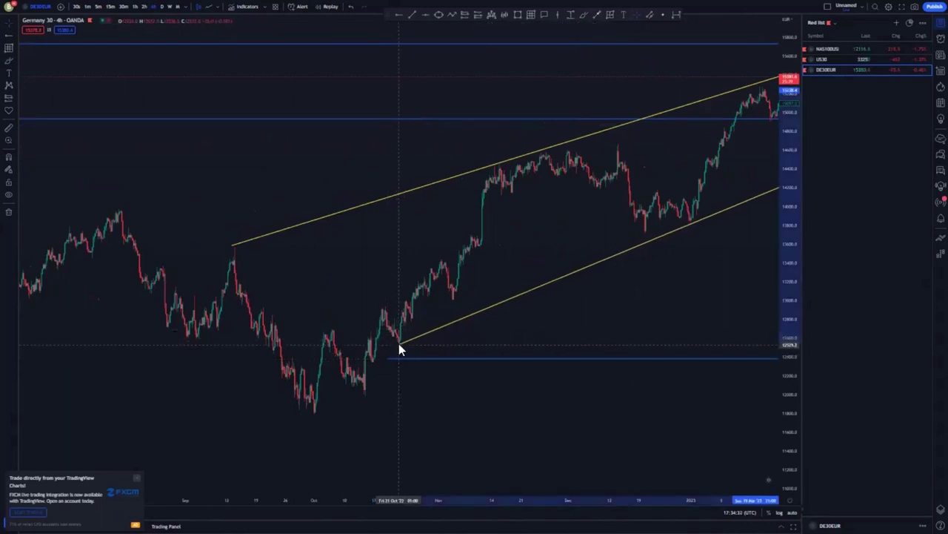
drag(395, 347, 398, 343)
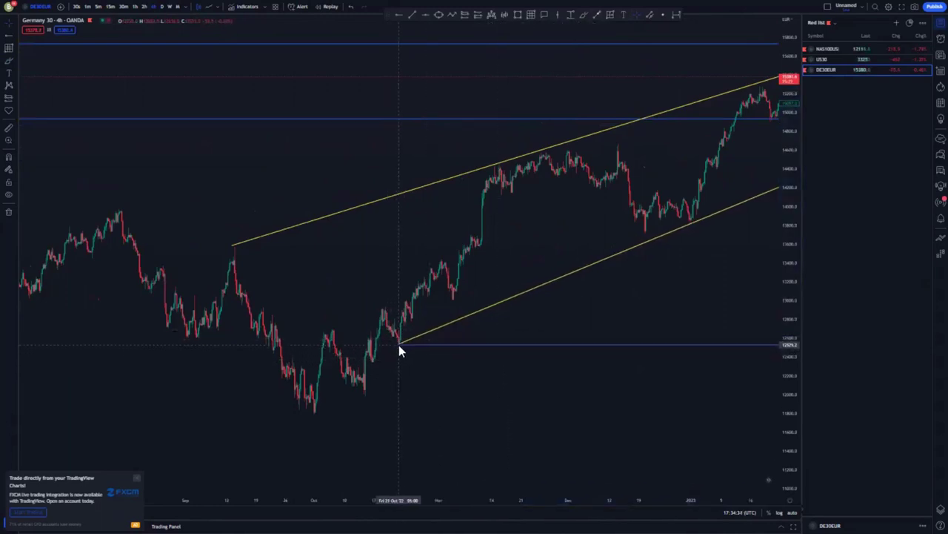
Trace the January and February swings along the upper trend line with a path, and delete the path
scroll(489, 370, down, 4)
scroll(489, 323, up, 1)
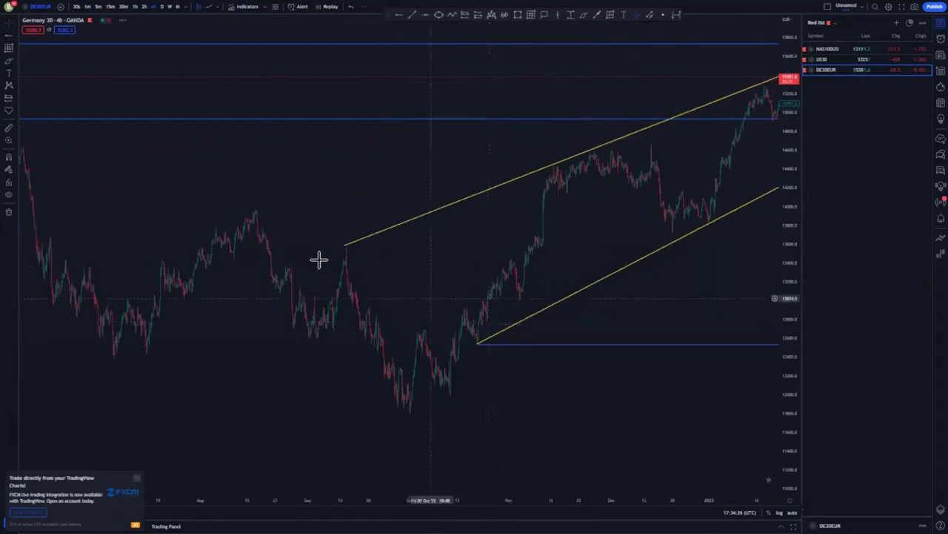
scroll(699, 271, up, 3)
scroll(398, 324, up, 2)
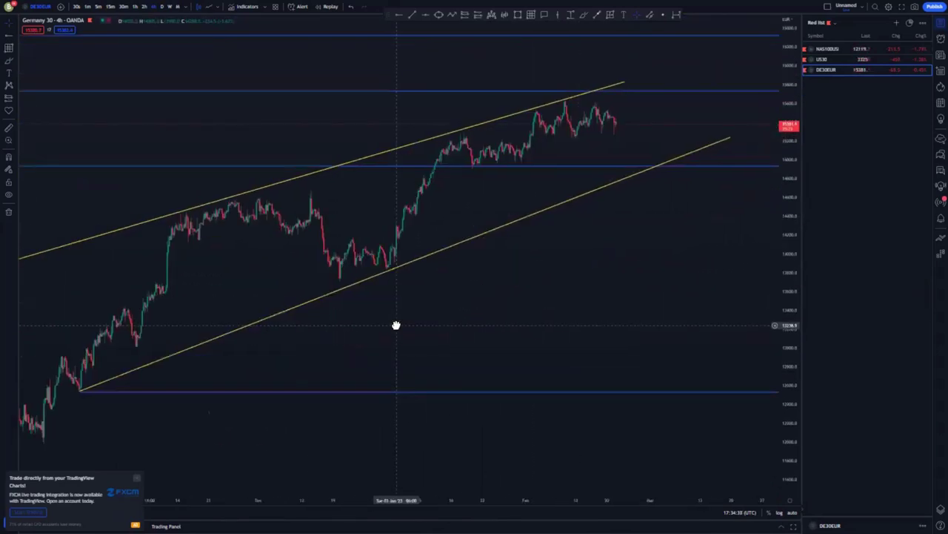
drag(781, 234, 781, 126)
drag(660, 267, 658, 333)
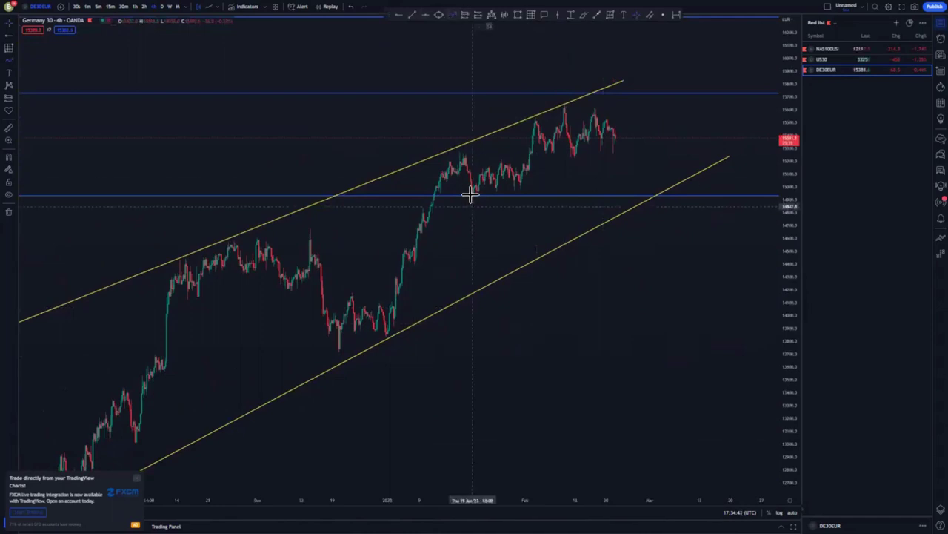
click(461, 146)
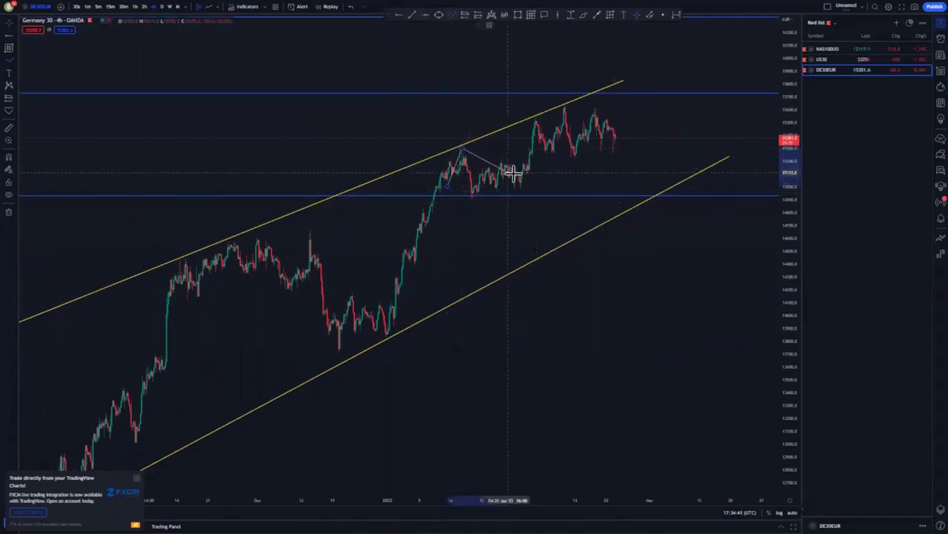
click(516, 173)
click(562, 95)
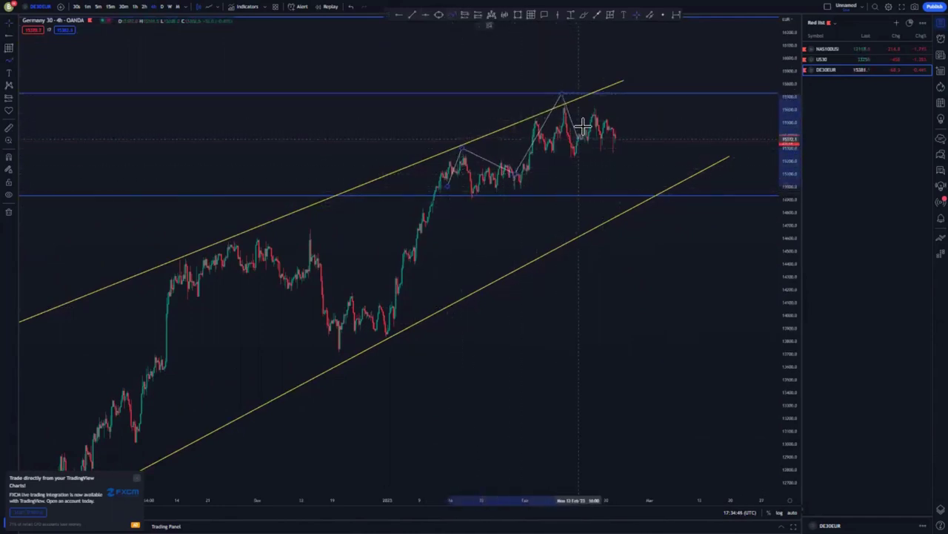
click(597, 98)
key(Escape)
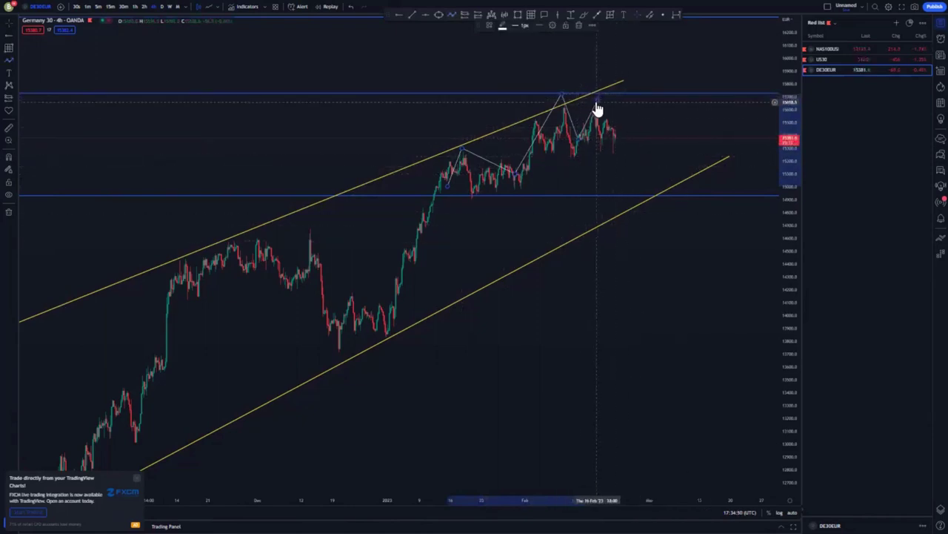
key(Delete)
Draw a trend line beneath the late-January and February lows, from about 14,870 to about 15,320
scroll(639, 189, down, 2)
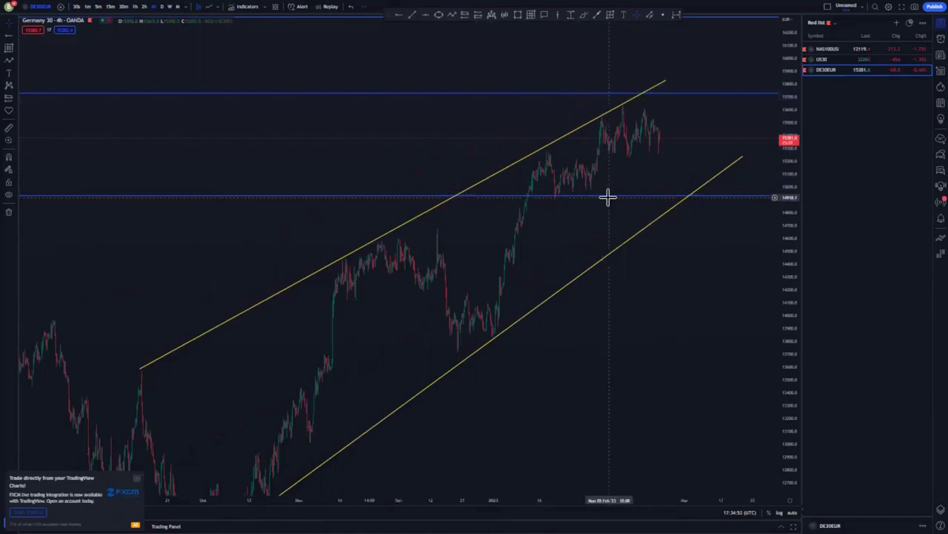
scroll(647, 275, down, 3)
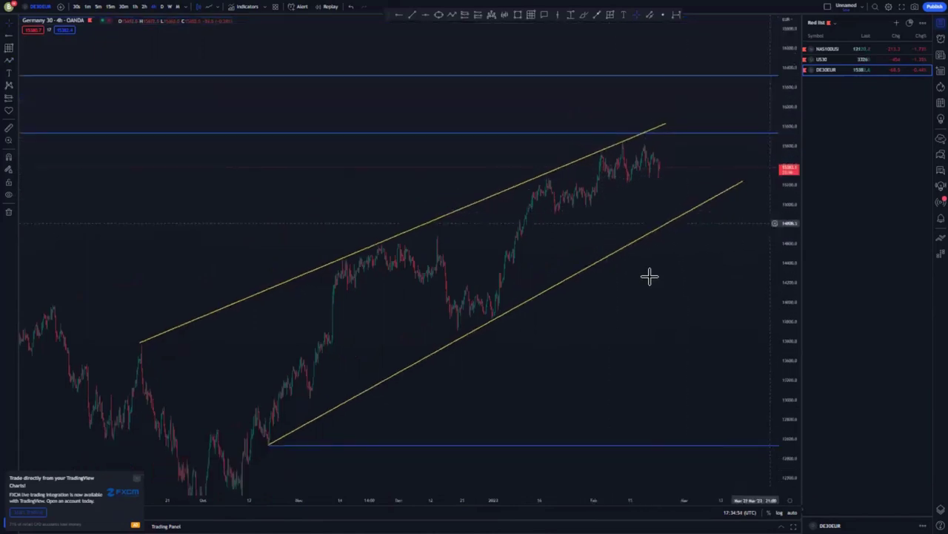
scroll(627, 334, up, 4)
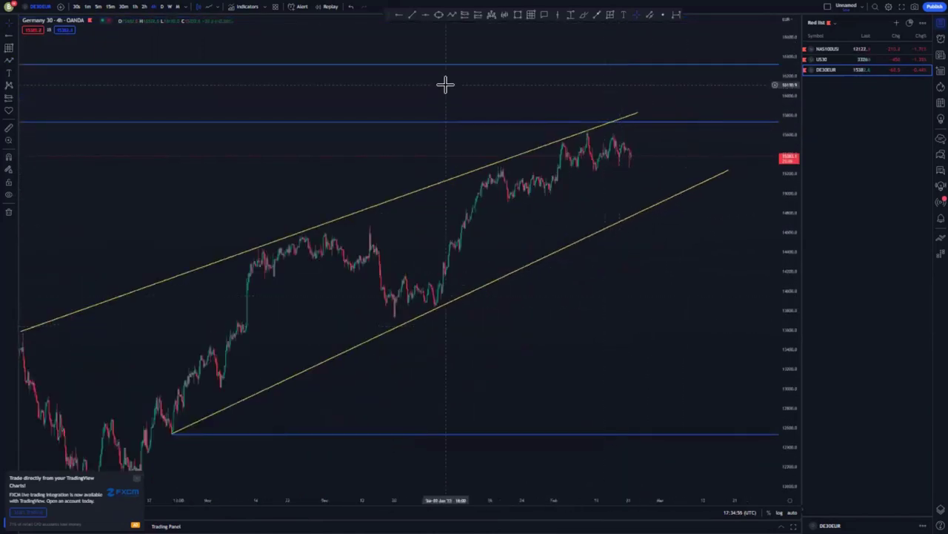
click(515, 203)
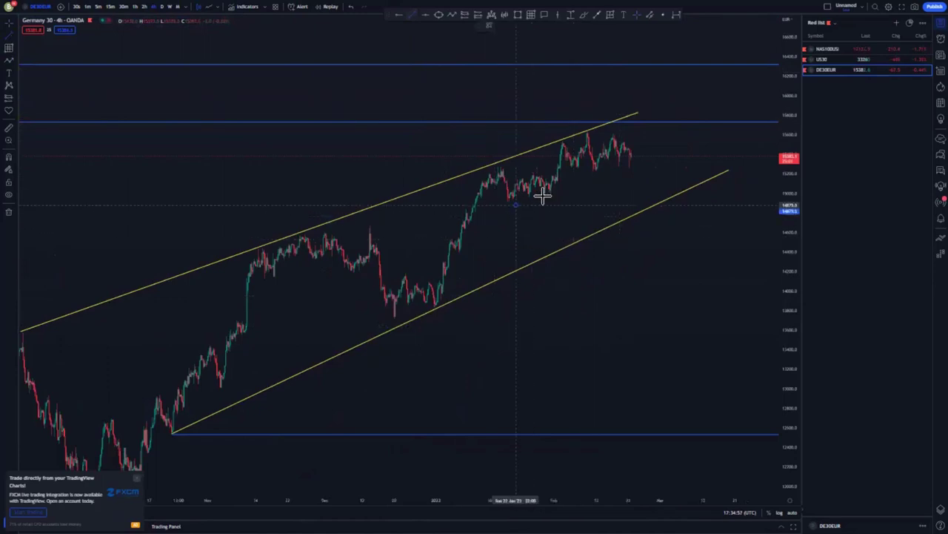
click(639, 161)
click(645, 161)
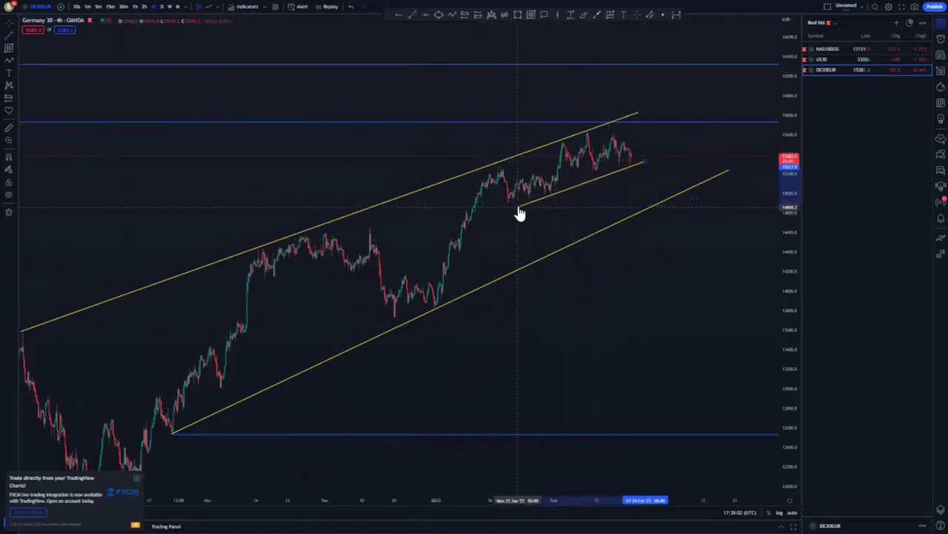
Place a horizontal ray at the 9 February high, just below the upper trend line
scroll(705, 285, down, 3)
scroll(623, 249, up, 4)
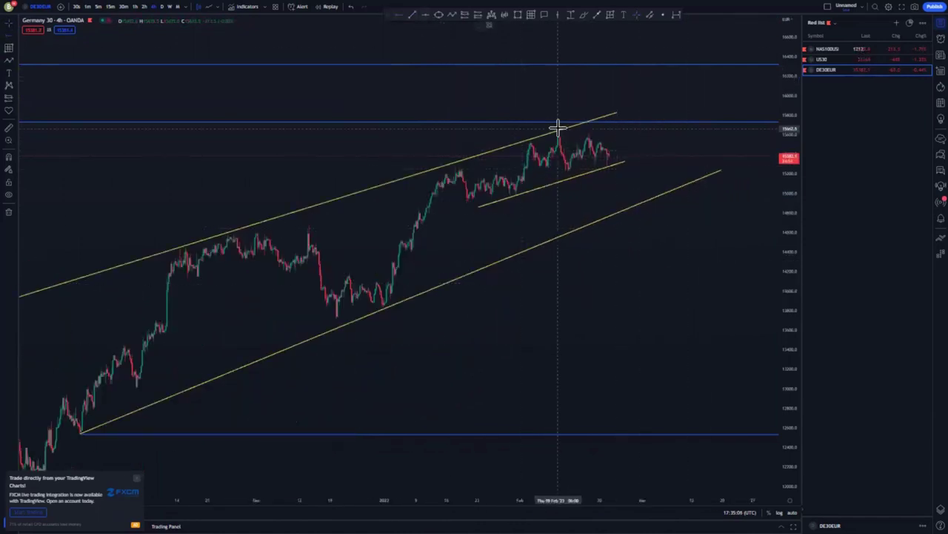
scroll(635, 153, down, 2)
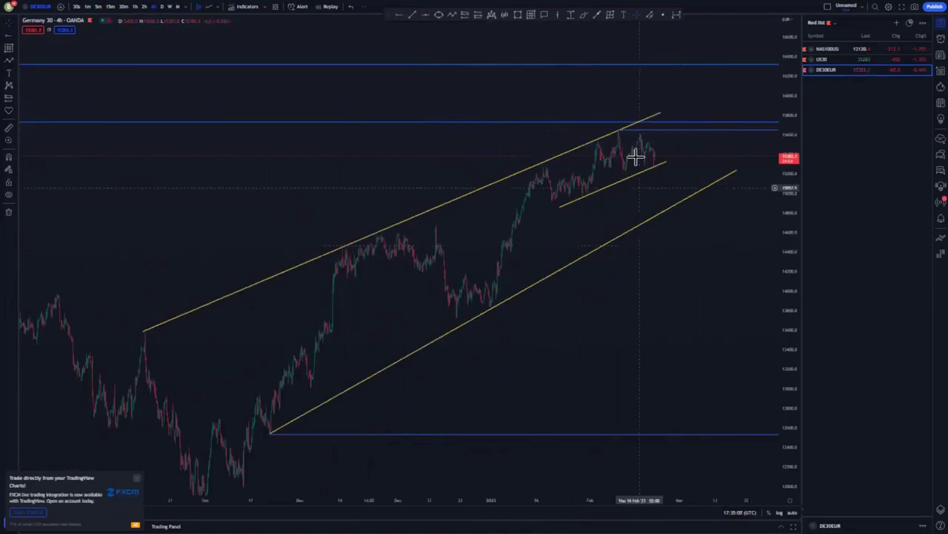
Project a rise to the February high's ray and a drop toward the lowest ray with arrows, and delete them
scroll(669, 215, up, 2)
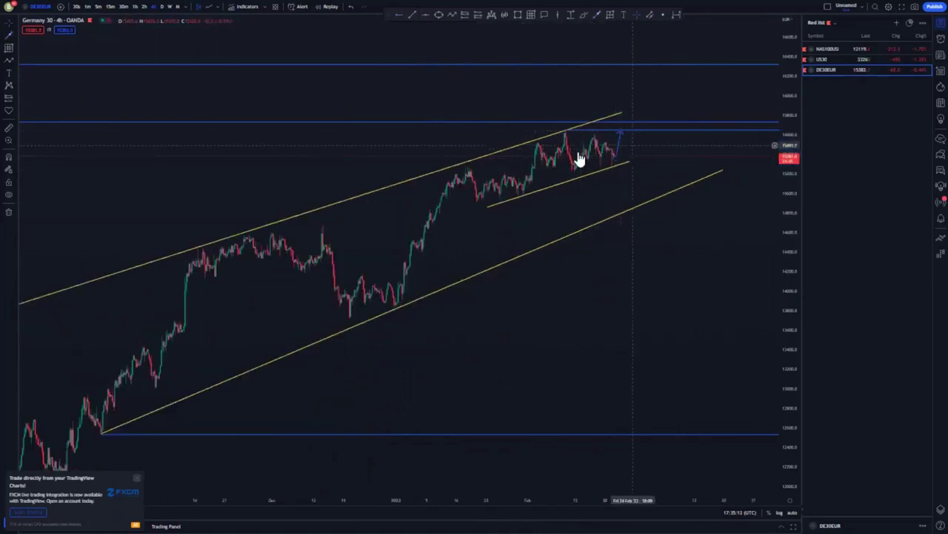
click(593, 15)
click(623, 132)
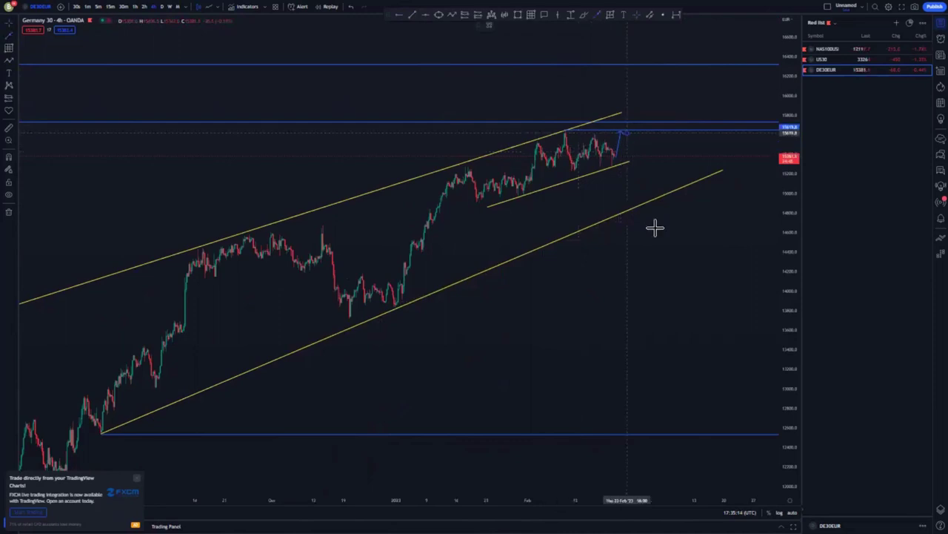
click(671, 400)
key(Delete)
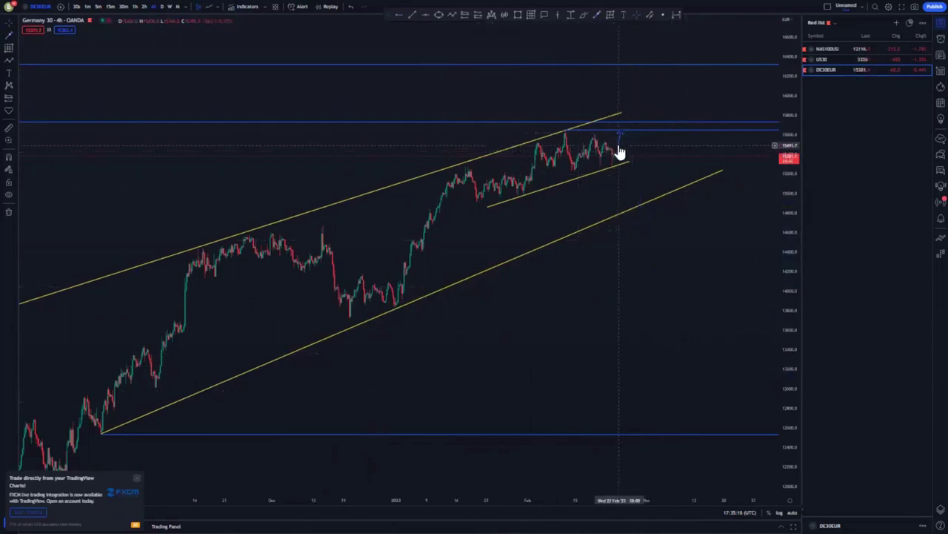
On the 1-hour chart, align the ray with the 9 February high and extend the upper trend line to about 27 February
click(135, 6)
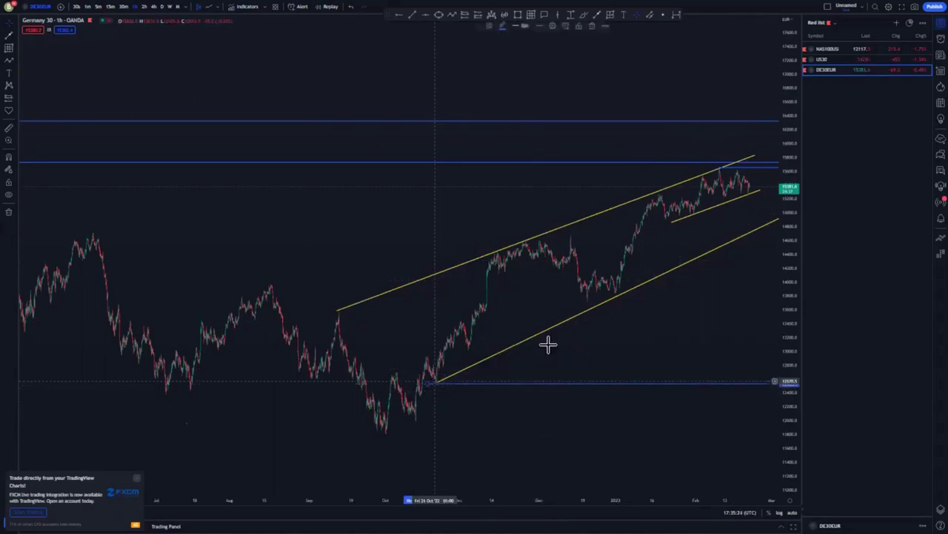
scroll(701, 392, up, 5)
scroll(766, 336, up, 6)
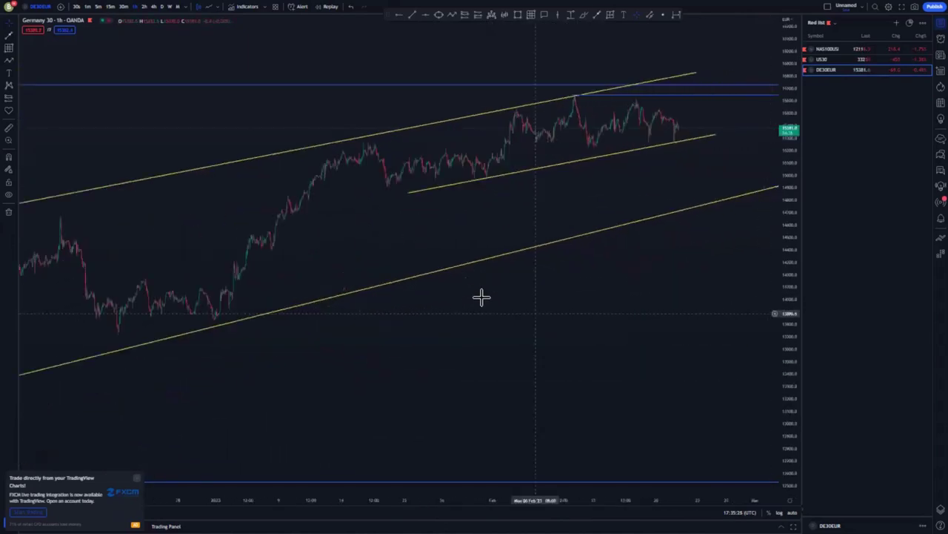
drag(501, 323, 629, 397)
scroll(649, 396, up, 7)
drag(792, 369, 790, 152)
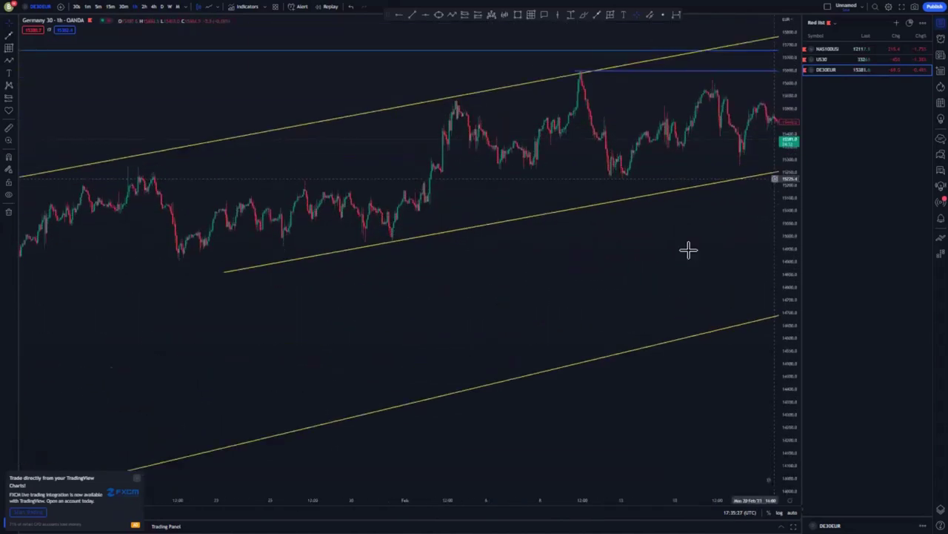
drag(684, 255, 437, 303)
scroll(523, 332, down, 4)
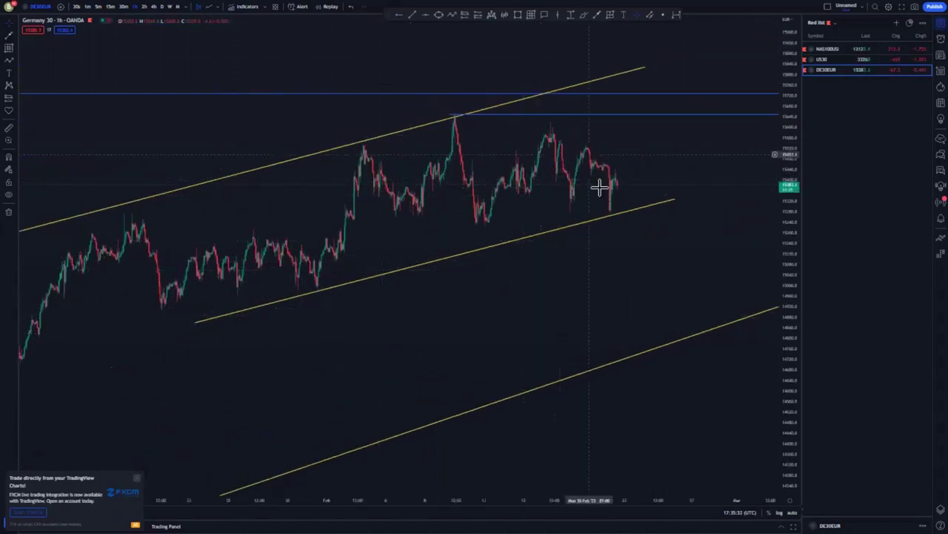
click(456, 116)
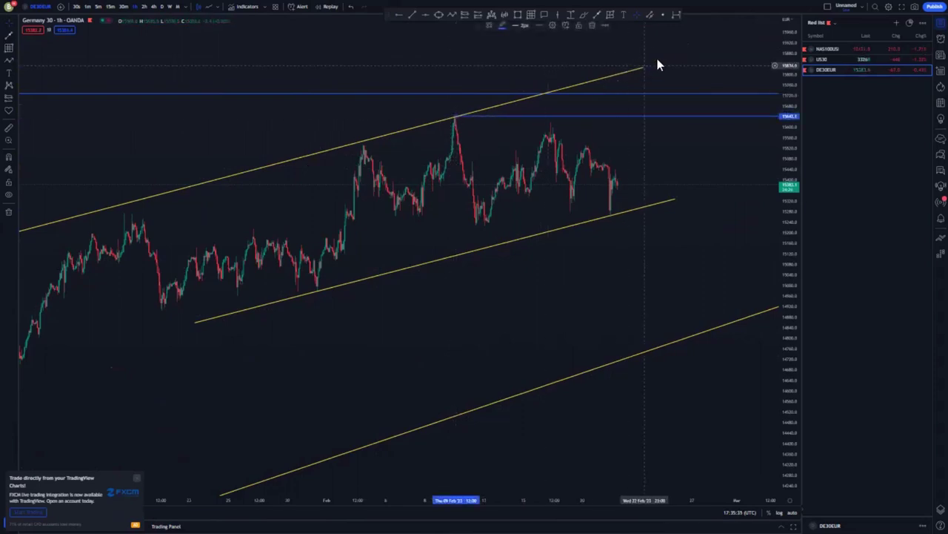
drag(643, 67, 699, 51)
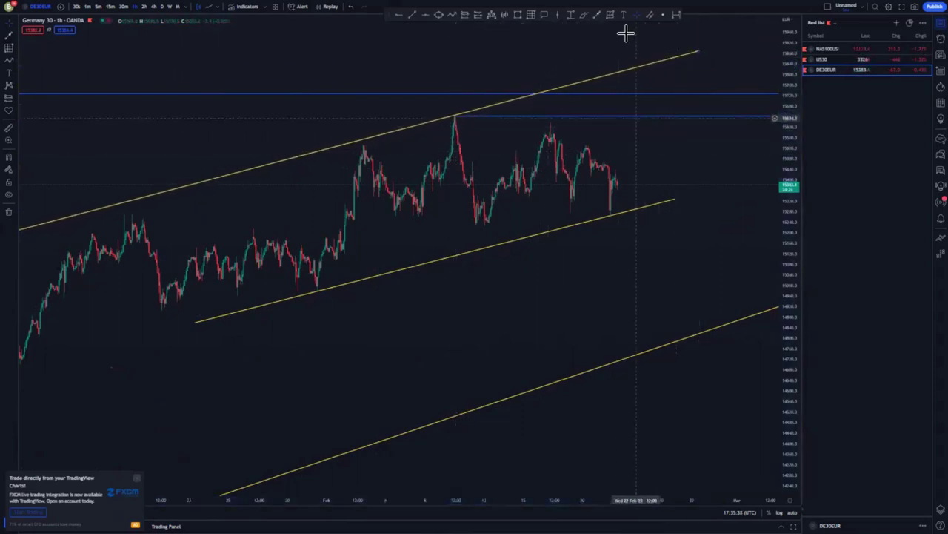
Project a rise to about 15,665 with an arrow, followed by a brushed consolidation bounded by two short trend lines
drag(620, 185, 636, 110)
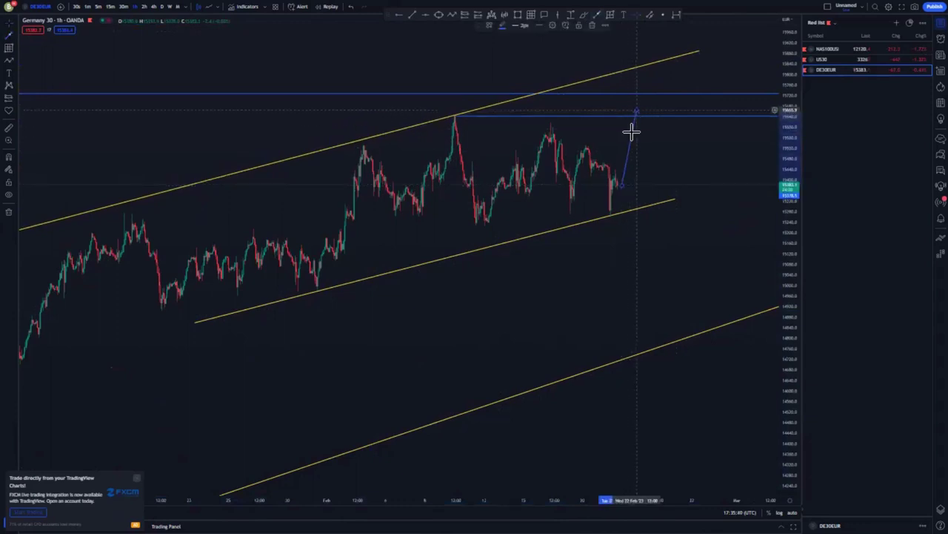
click(584, 16)
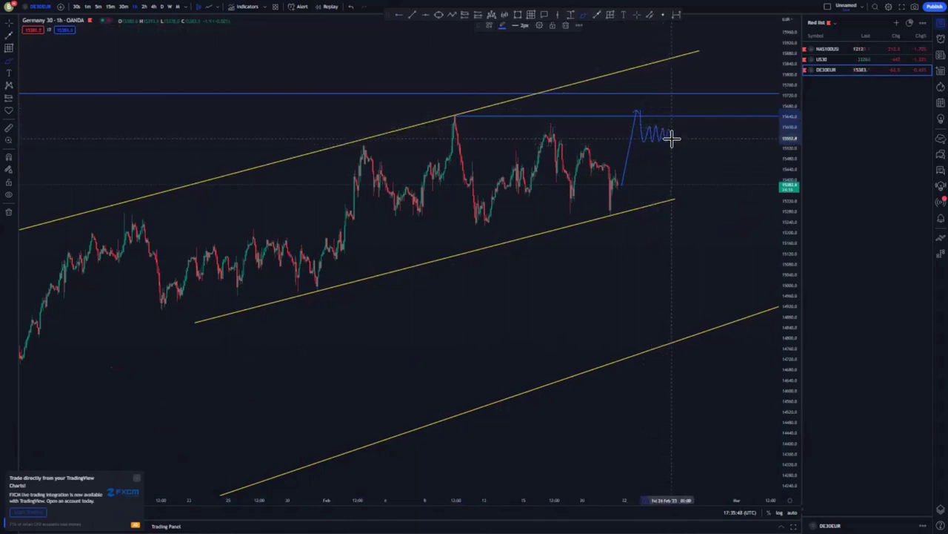
click(411, 15)
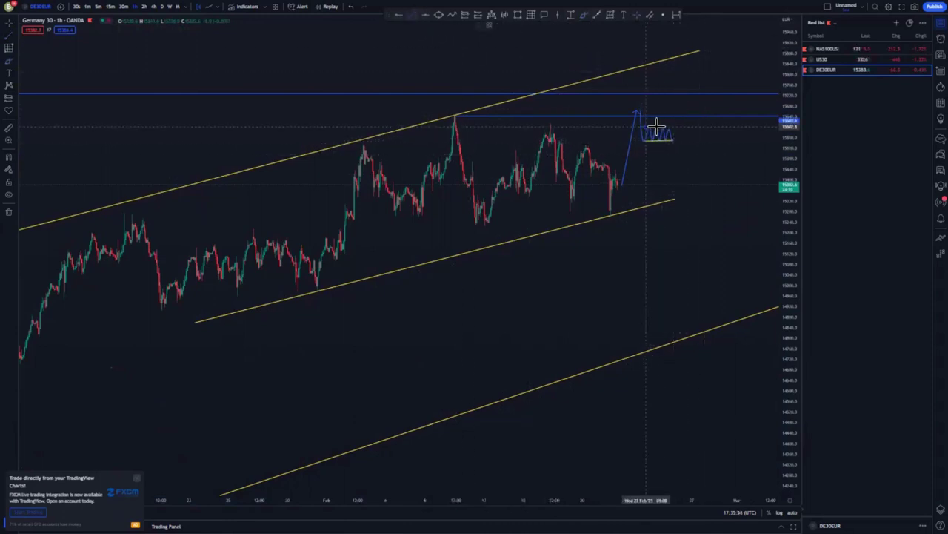
Place a short position just below the projected consolidation, and tighten its stop to about 15,665, above the February high's ray
click(464, 14)
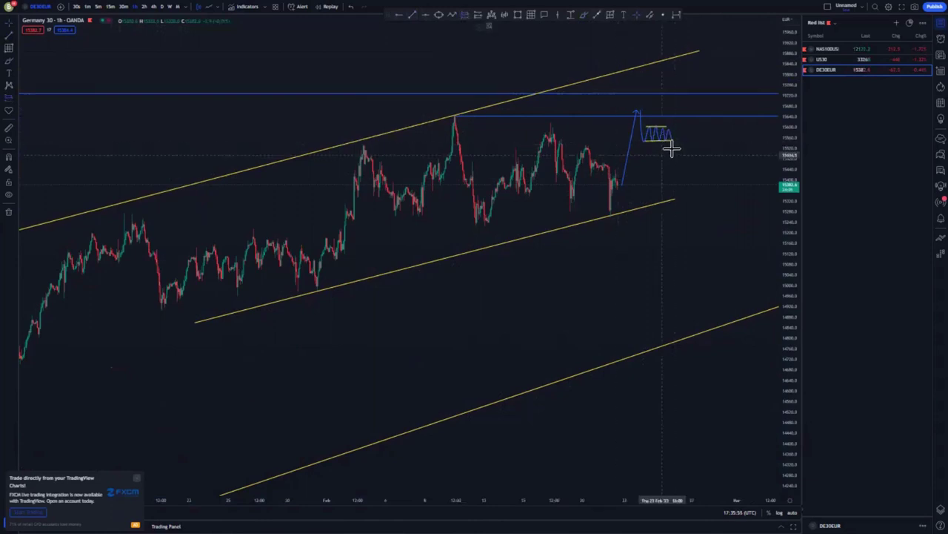
click(671, 147)
drag(654, 164, 567, 168)
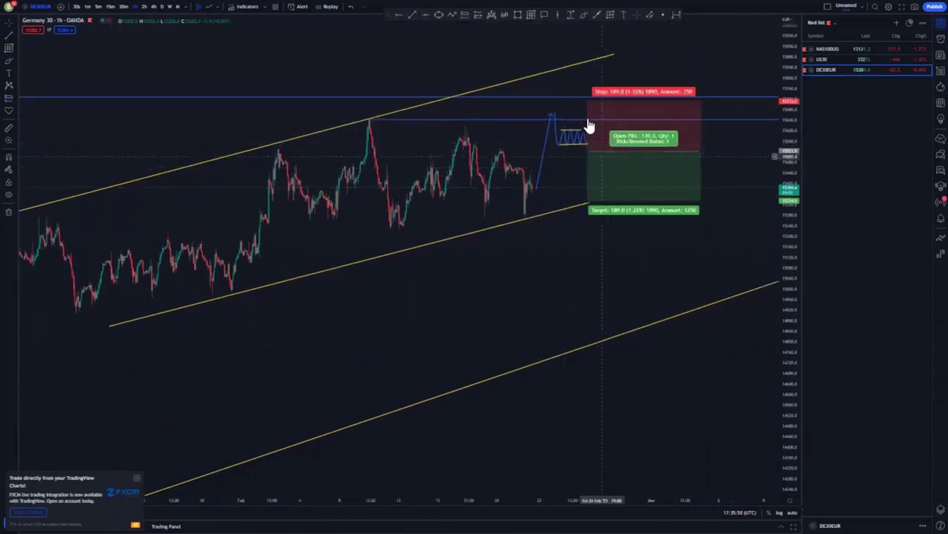
drag(584, 100, 587, 111)
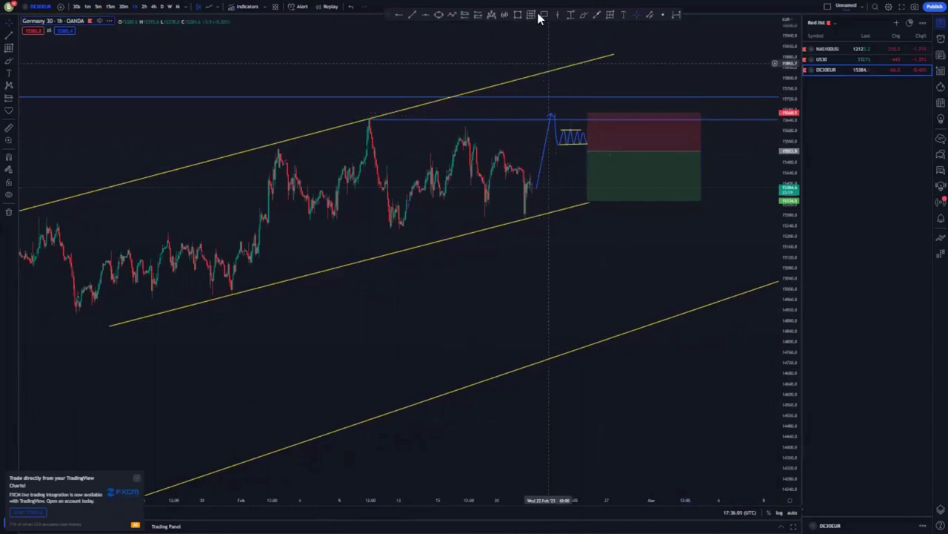
Mark the projected peak at the February high's ray with a small rectangle around the arrow tip
click(518, 14)
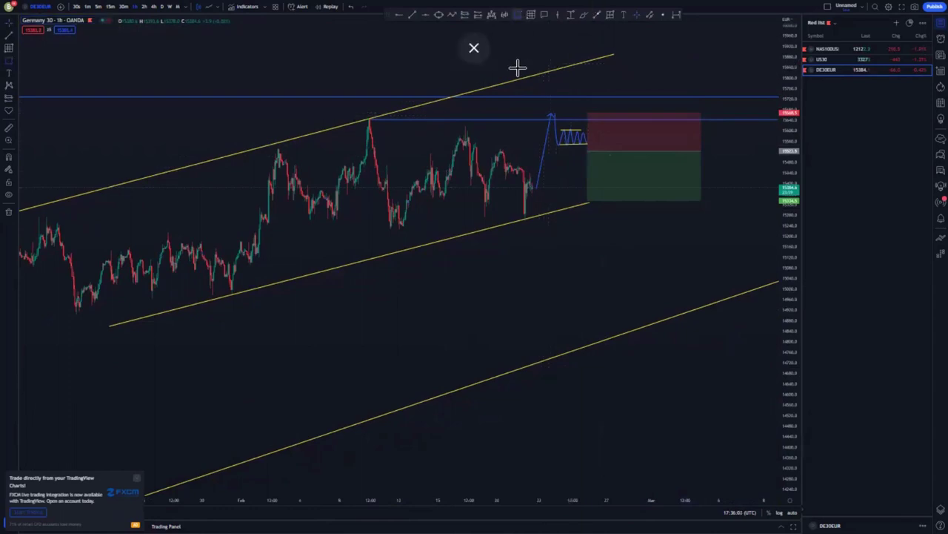
click(544, 108)
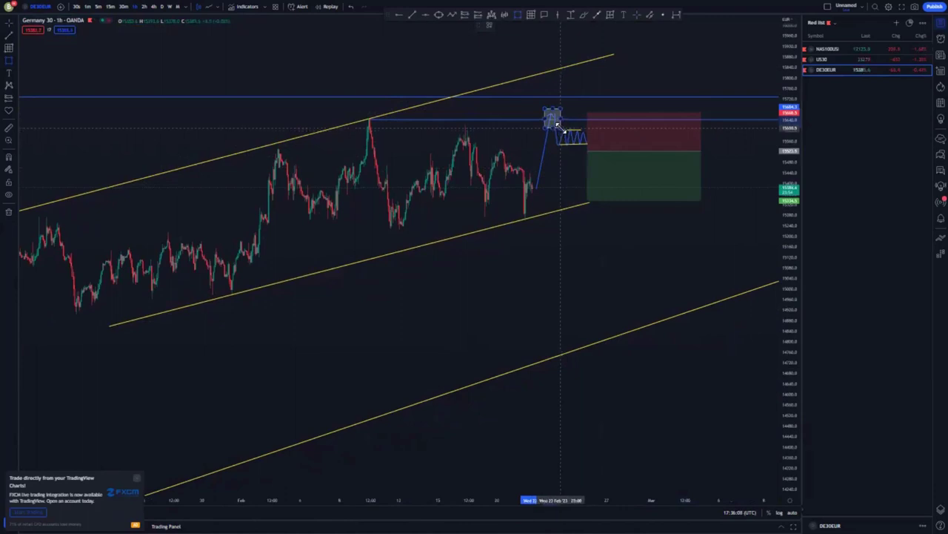
click(561, 126)
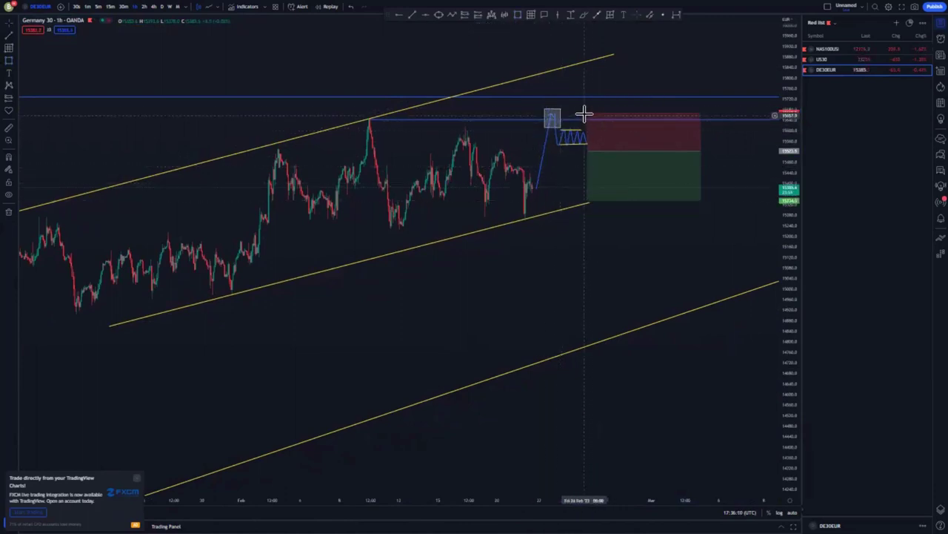
Widen the short position's stop to about 15,695, between the February high's ray and the ray above it
drag(584, 114, 588, 103)
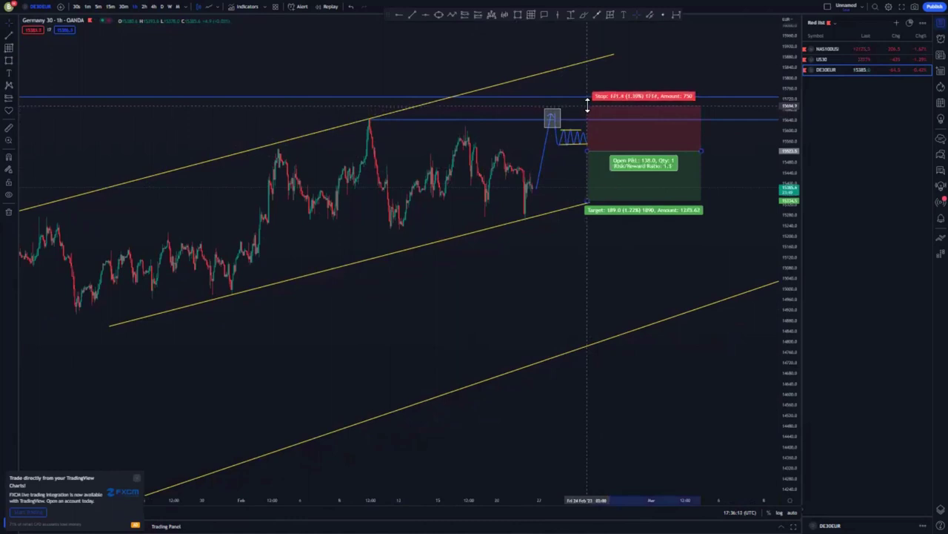
click(561, 153)
click(586, 201)
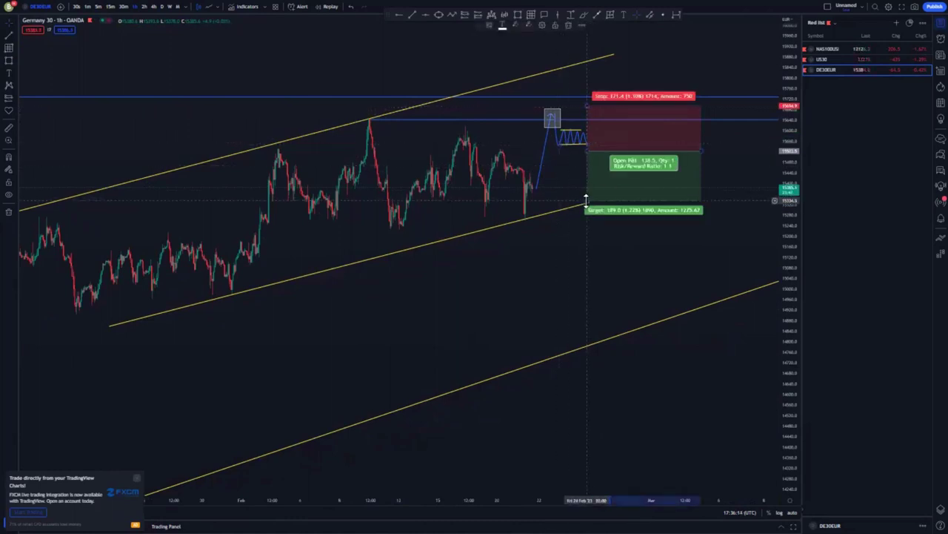
Lower the short position's target past the long lower trend line to the lowest ray at about 12,530
drag(586, 200, 466, 276)
scroll(686, 401, down, 2)
scroll(686, 400, down, 4)
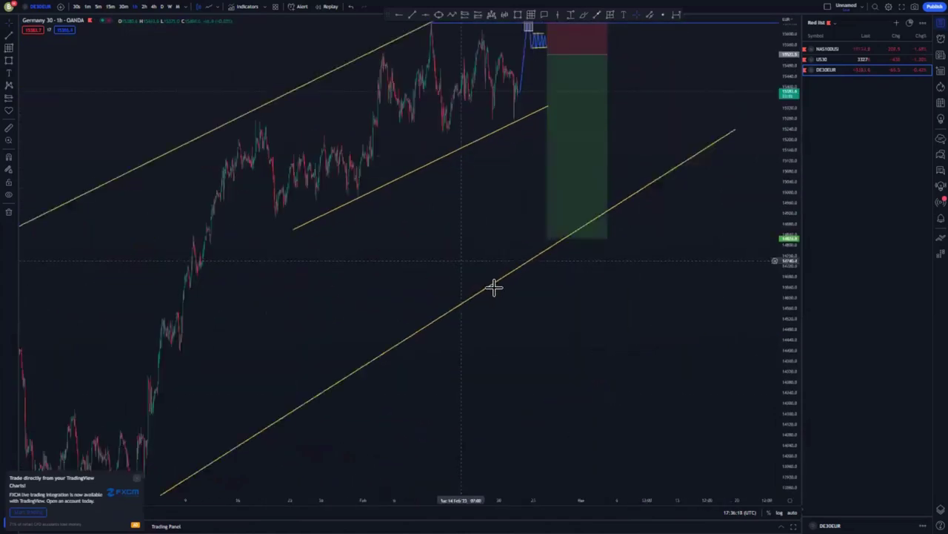
scroll(493, 286, down, 5)
drag(789, 227, 789, 460)
drag(651, 423, 648, 338)
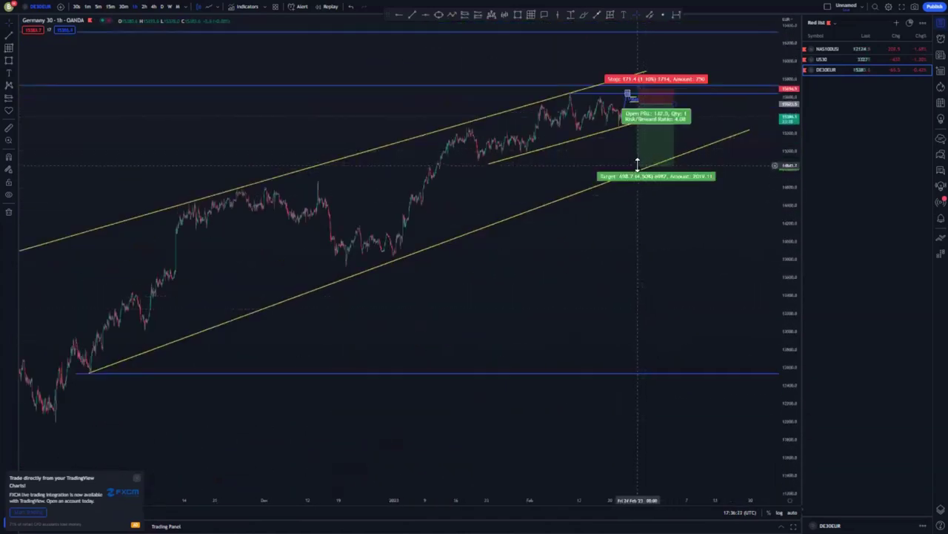
drag(637, 164, 612, 373)
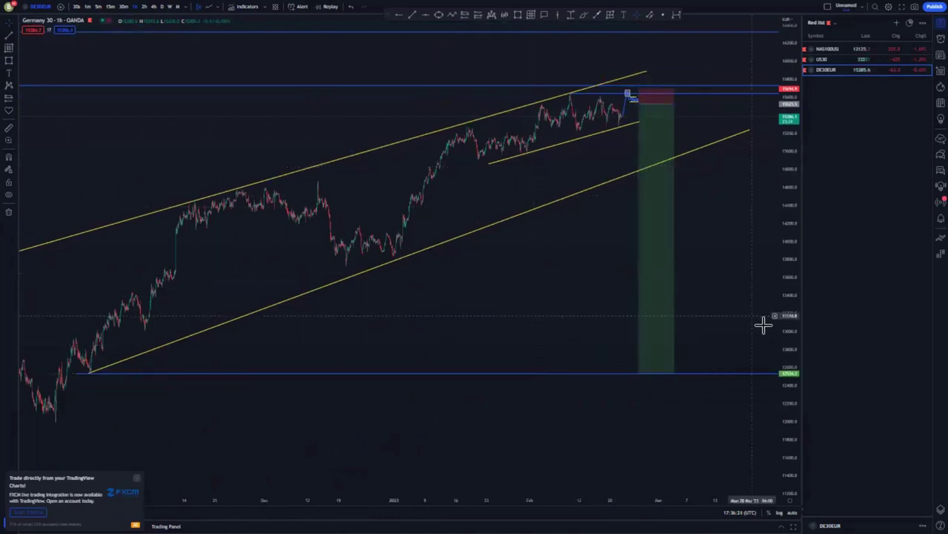
Examine the short position and its projected path against the channel and rays, from the wide view to close up
drag(789, 373, 789, 204)
scroll(629, 263, up, 3)
drag(476, 265, 585, 333)
scroll(667, 313, up, 5)
scroll(585, 334, down, 5)
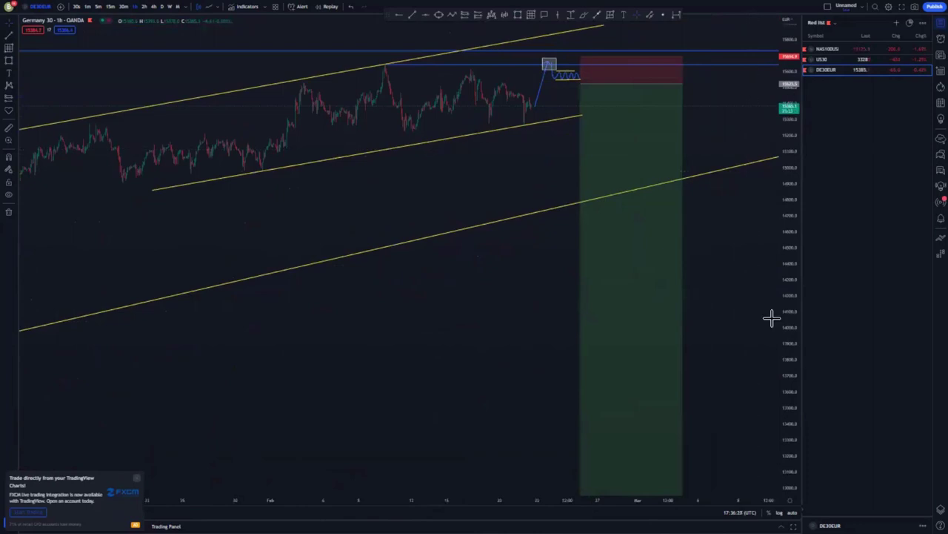
drag(787, 320, 786, 449)
drag(645, 503, 755, 487)
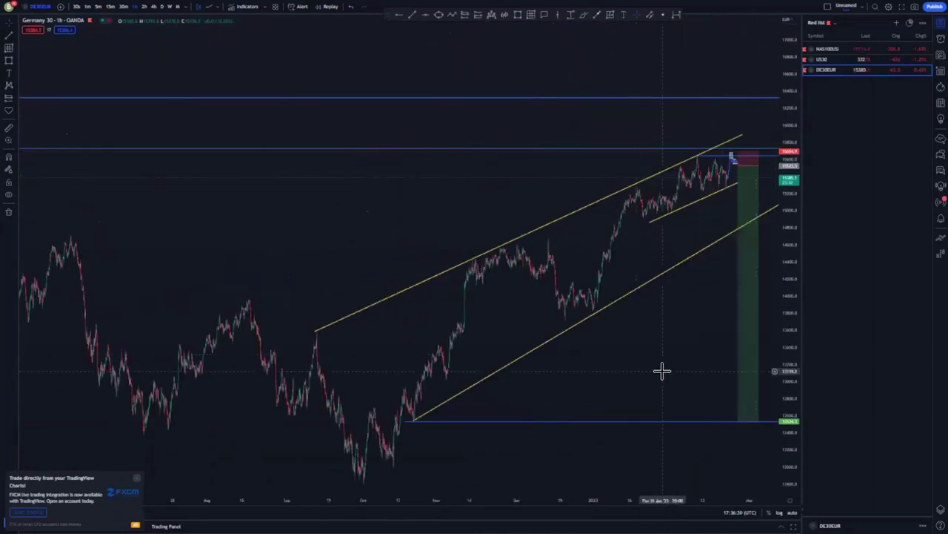
scroll(663, 370, up, 5)
scroll(758, 385, up, 6)
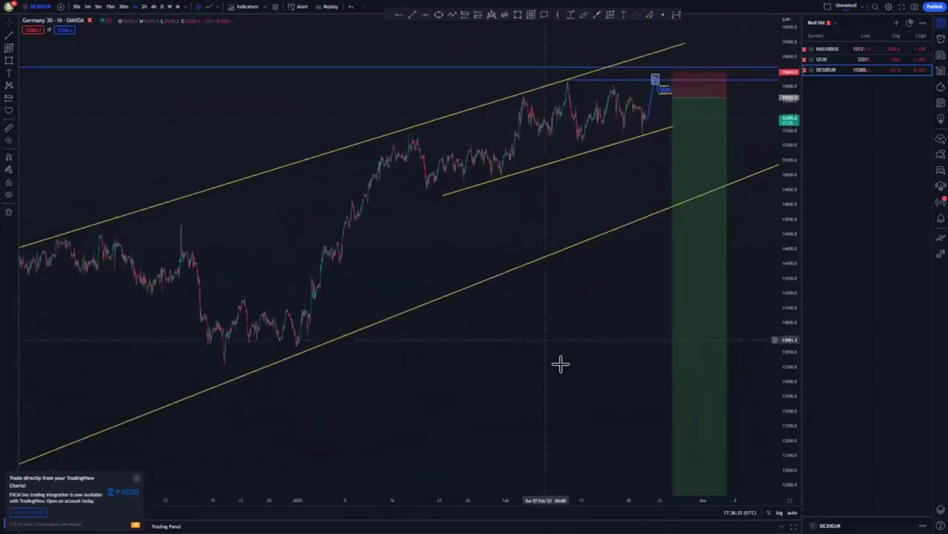
drag(786, 278, 786, 82)
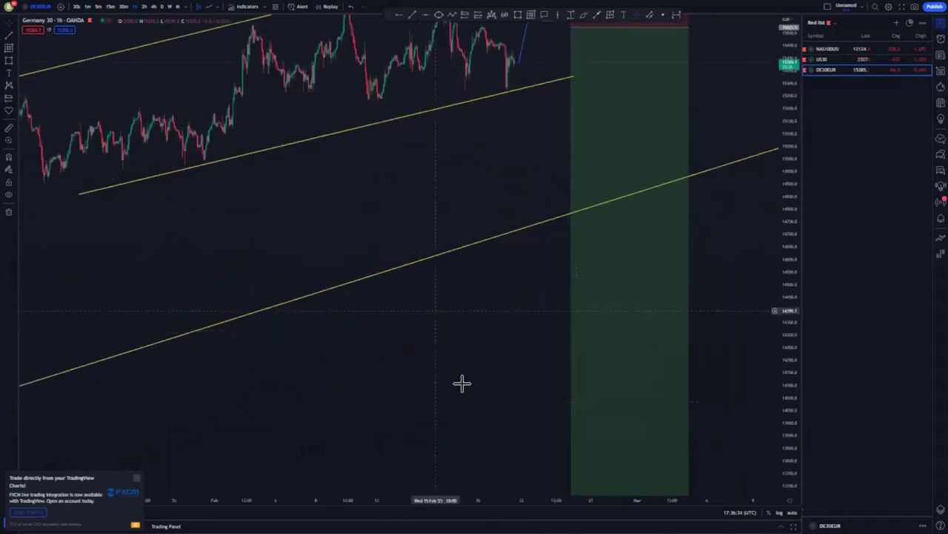
drag(466, 409, 491, 480)
drag(475, 242, 452, 357)
scroll(466, 339, down, 4)
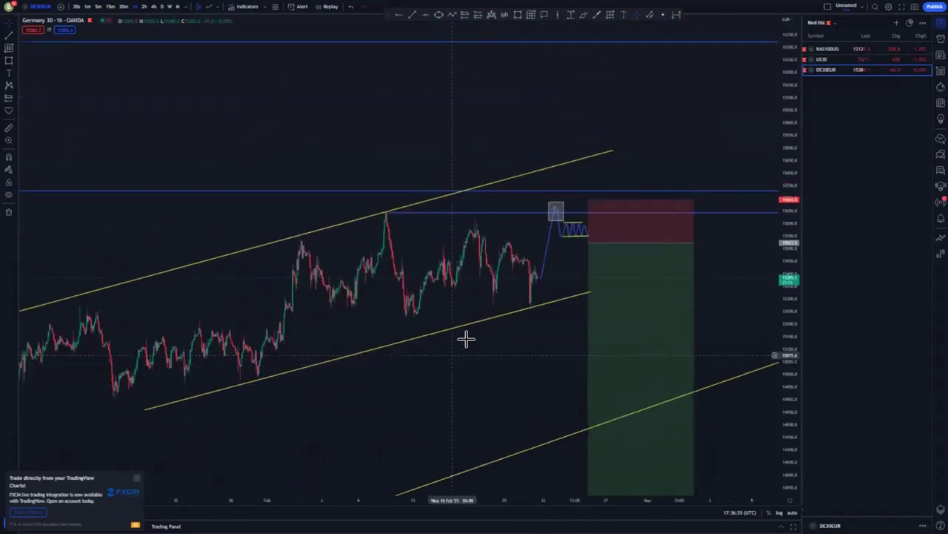
mouse_move(682, 155)
mouse_down()
mouse_move(718, 135)
mouse_move(706, 117)
mouse_up()
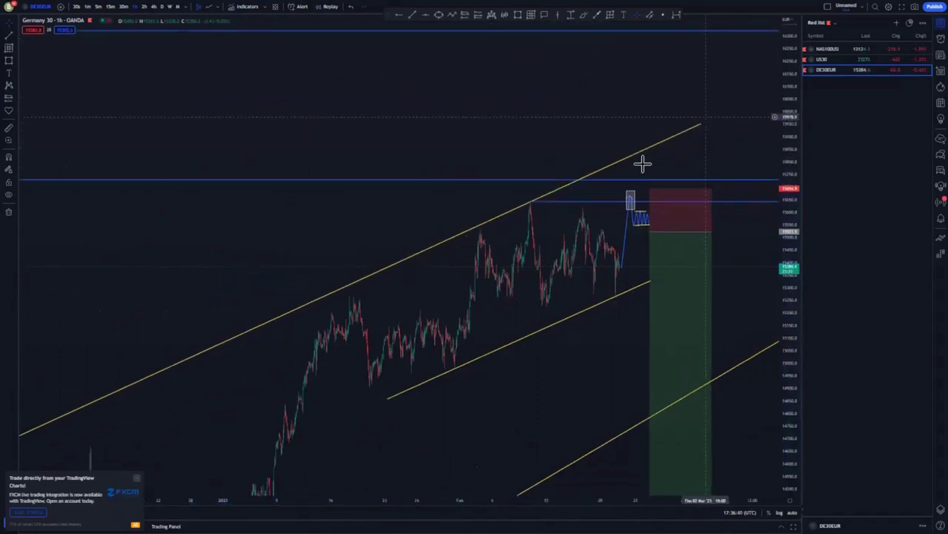
On the 4-hour chart, mark the early-2022 high where the middle ray starts with a rectangle
click(597, 16)
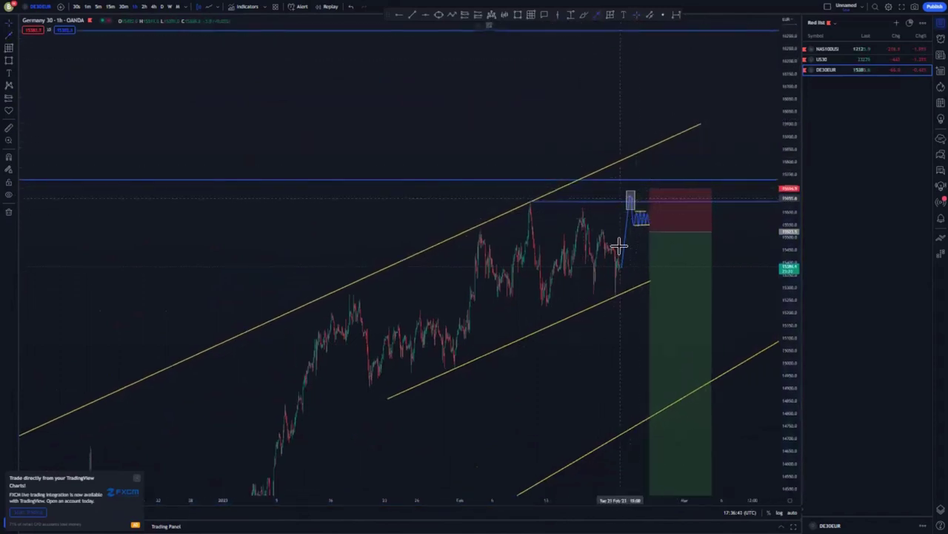
click(154, 6)
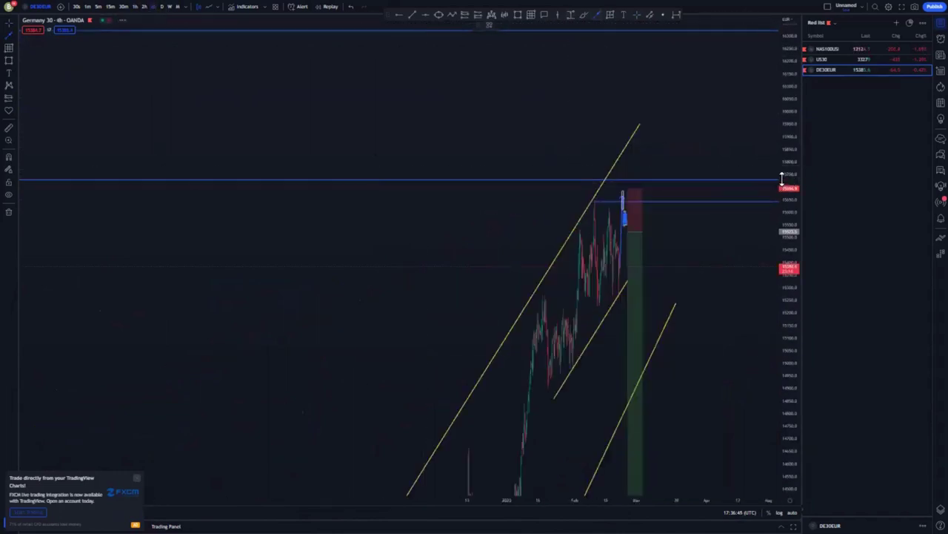
scroll(633, 339, down, 5)
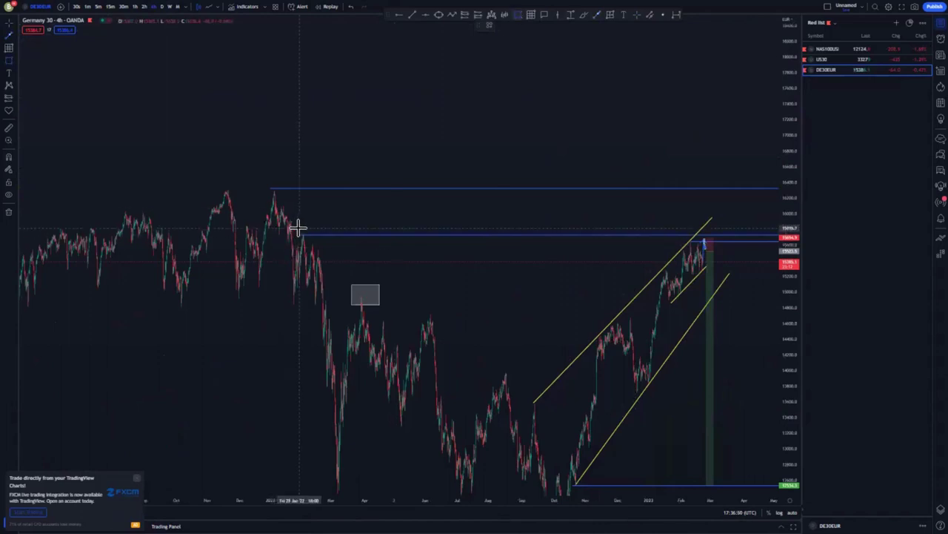
drag(297, 227, 315, 245)
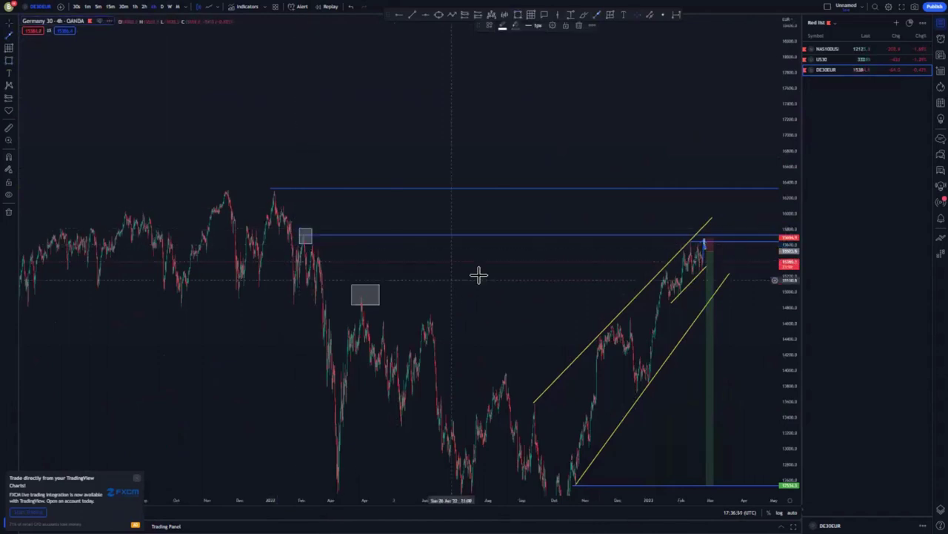
Project a rise from the consolidation through the upper trend line to about 16,190, just below the highest ray, with an arrow
drag(478, 275, 514, 229)
scroll(502, 343, up, 5)
scroll(689, 213, up, 4)
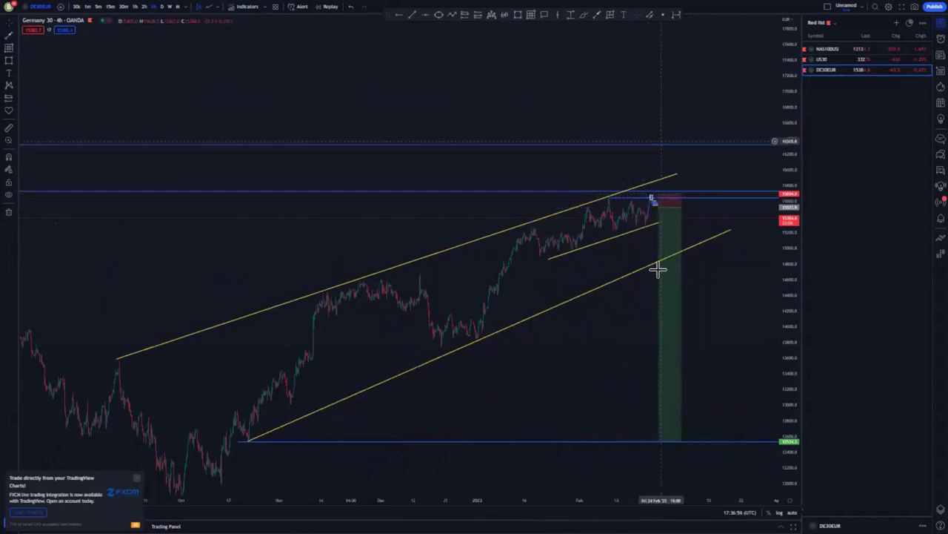
scroll(665, 269, up, 3)
scroll(559, 260, up, 4)
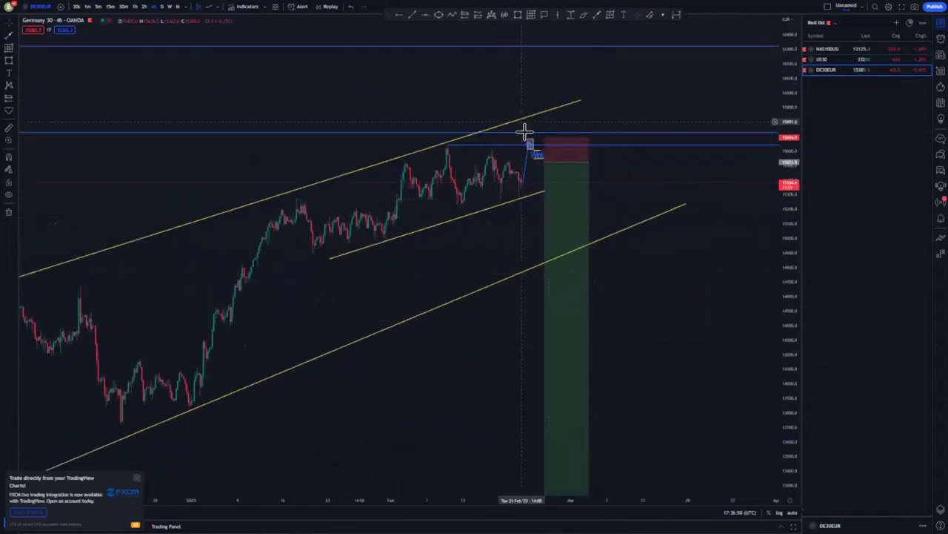
click(545, 154)
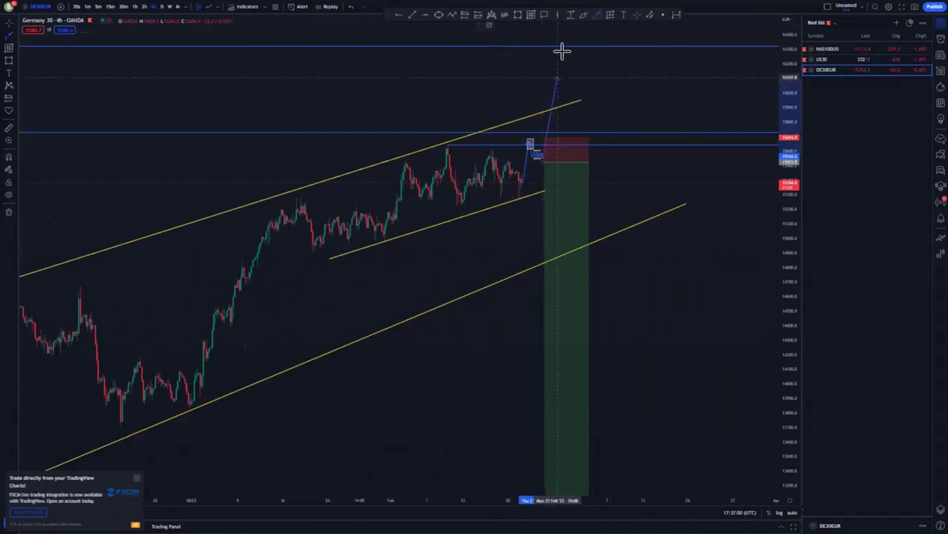
click(563, 52)
click(595, 86)
click(562, 52)
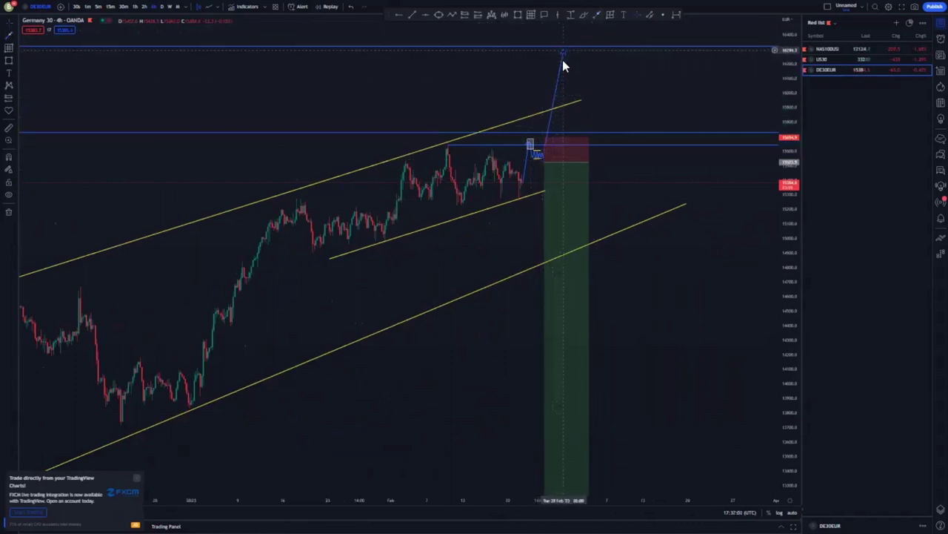
click(561, 67)
Brush a projected stepwise decline from the highest ray to below the long lower trend line, and delete it
mouse_move(581, 53)
mouse_down()
mouse_move(631, 43)
mouse_move(601, 100)
mouse_move(631, 141)
mouse_move(603, 264)
mouse_up()
scroll(603, 264, down, 2)
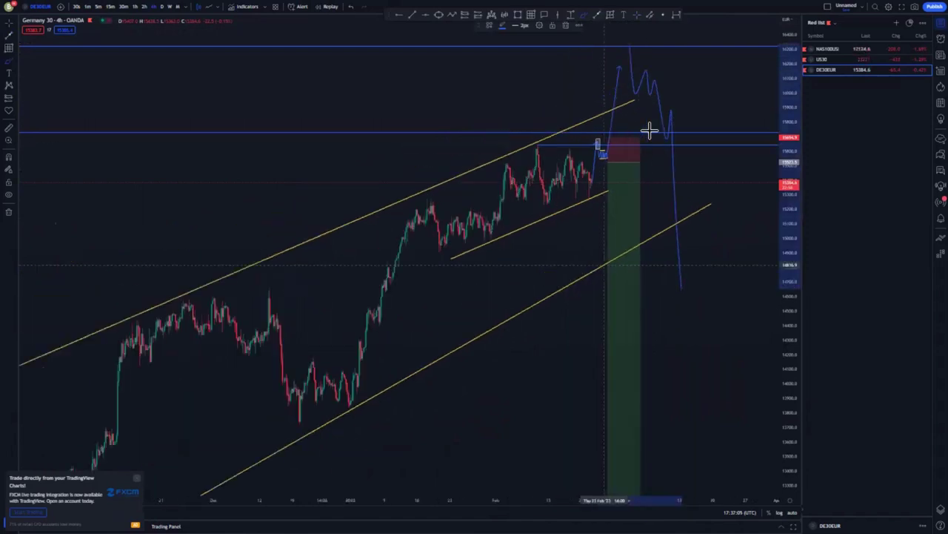
click(563, 25)
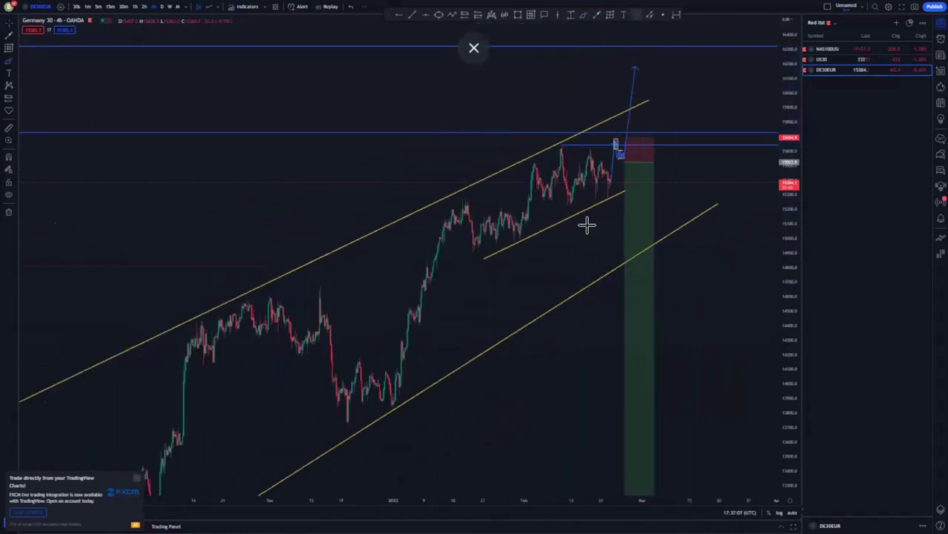